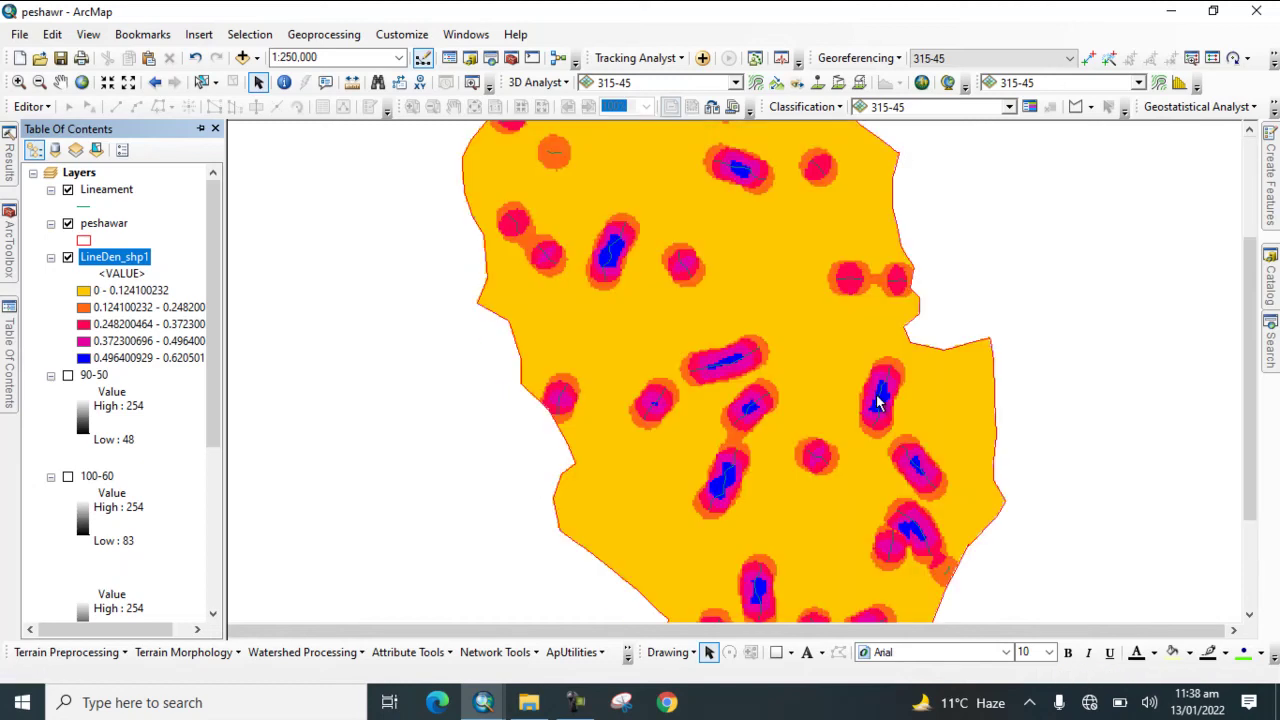
scroll(590, 417, down, 2)
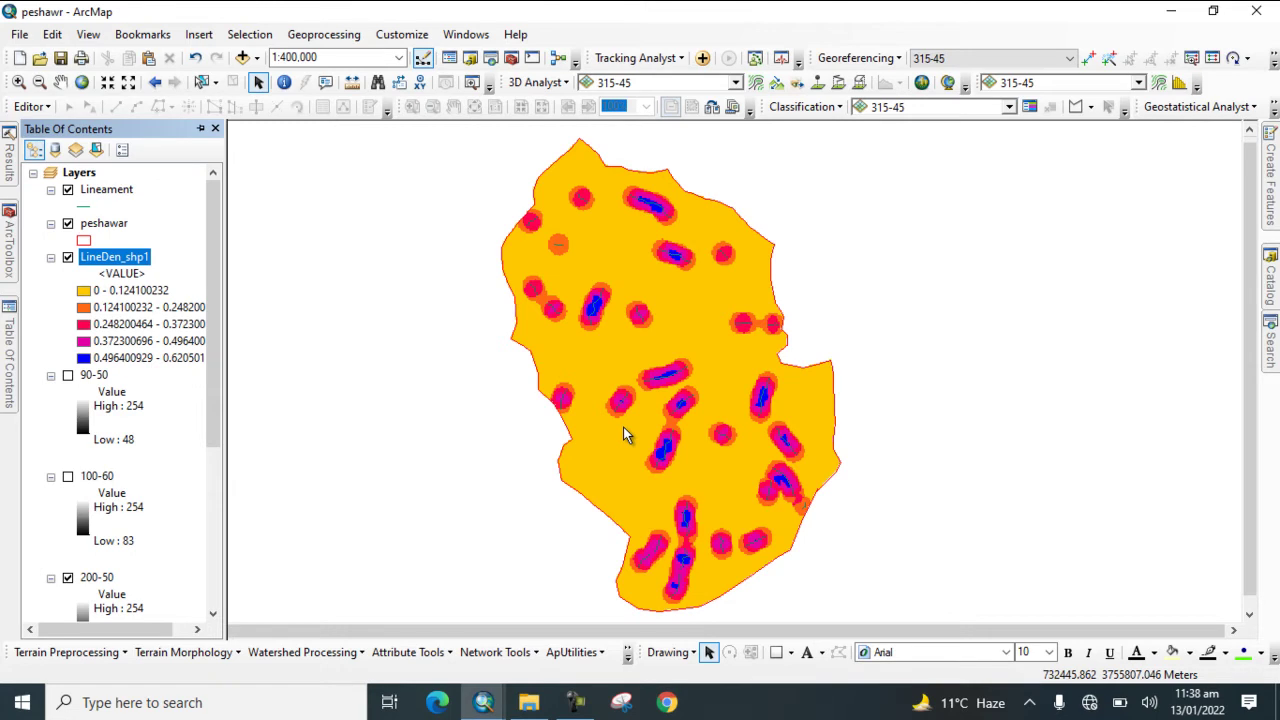
scroll(782, 515, up, 1)
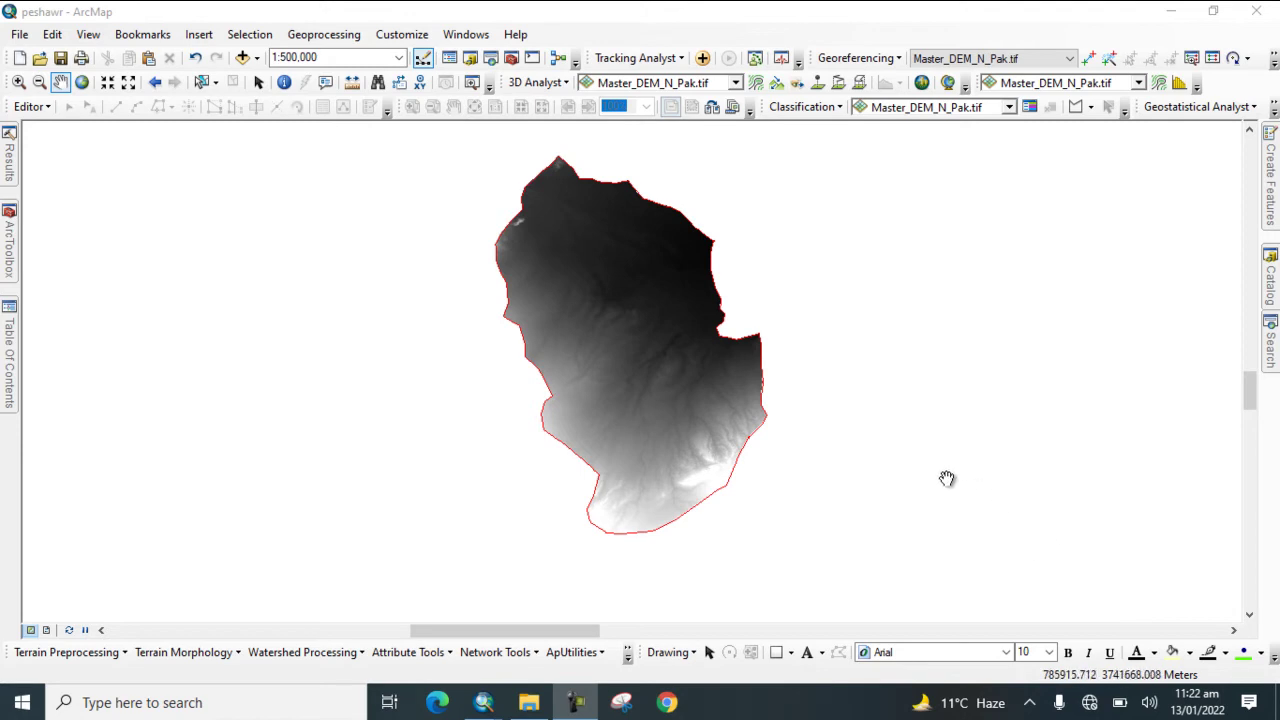
Step: Run the Spatial Analyst Hillshade surface tool on DEM_tif1, keeping azimuth 315 and altitude 45
mouse_move(8, 262)
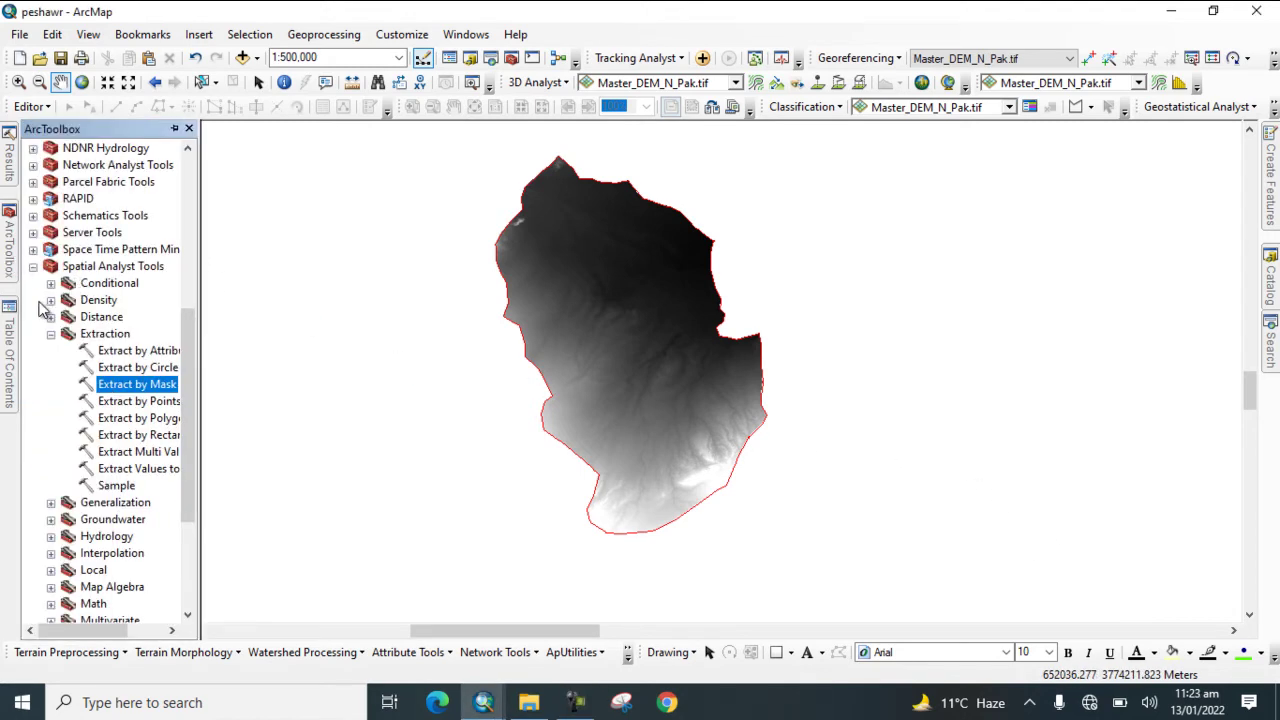
click(33, 267)
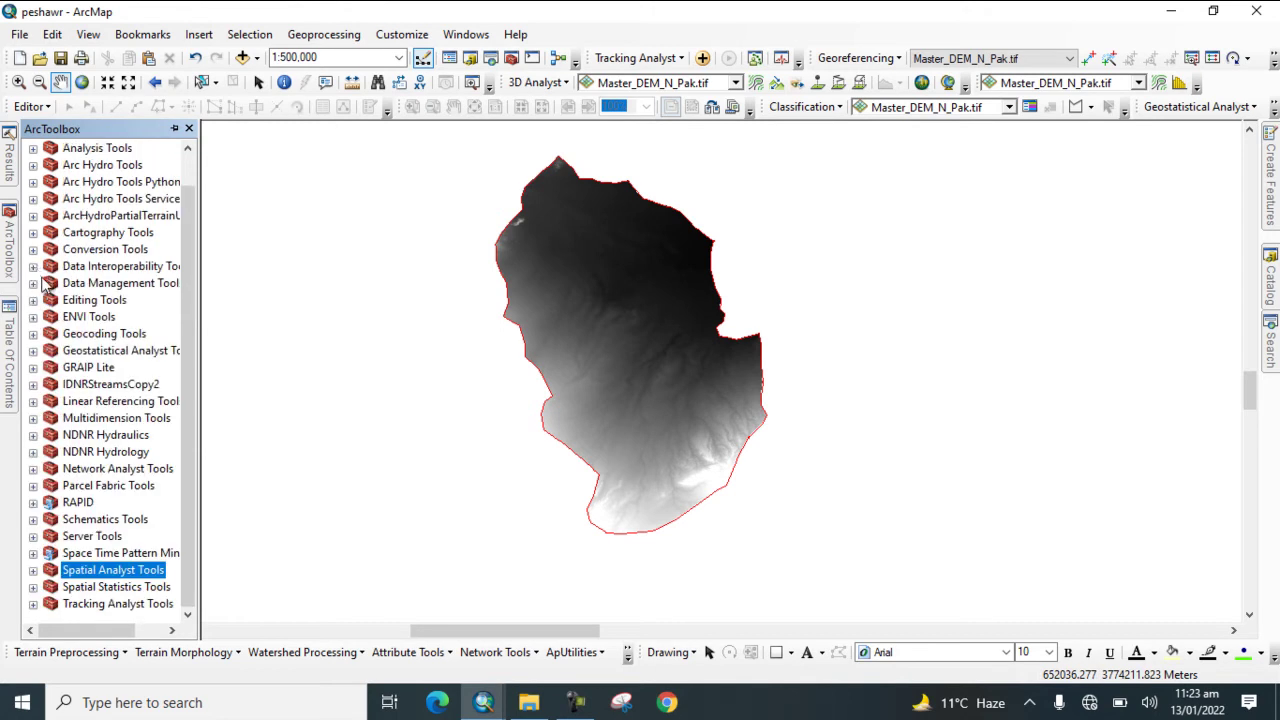
click(33, 570)
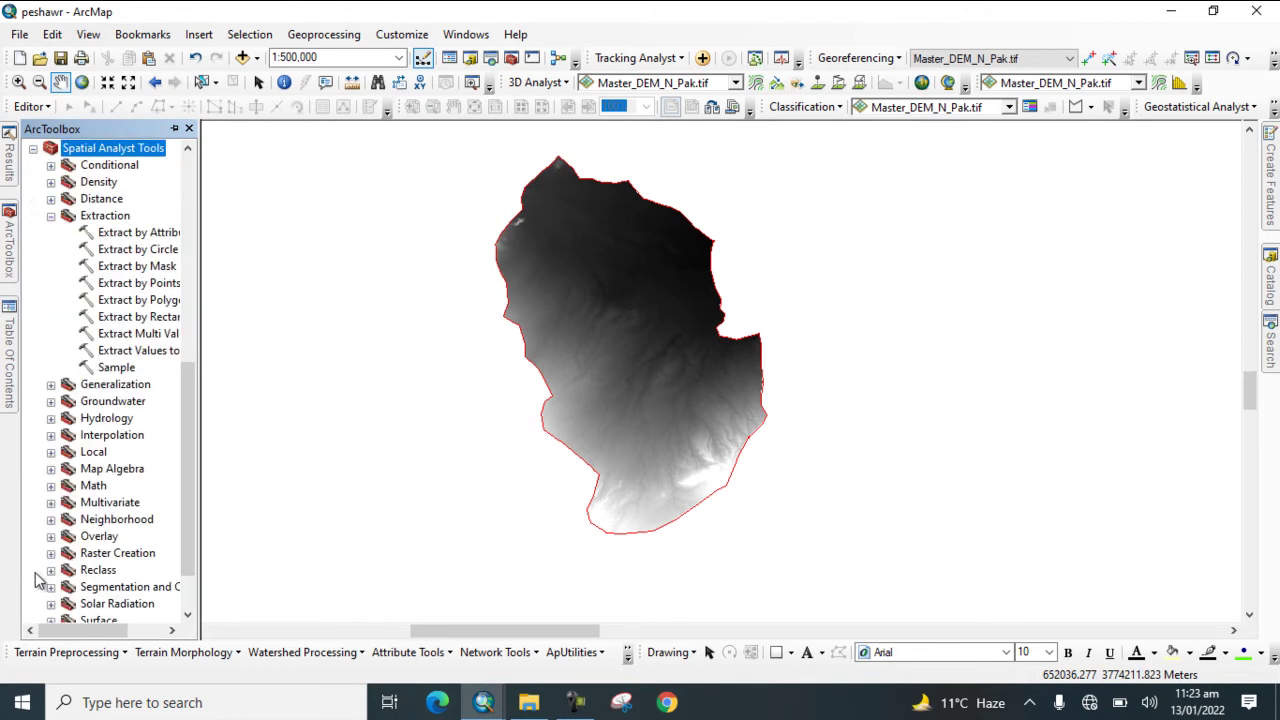
click(51, 216)
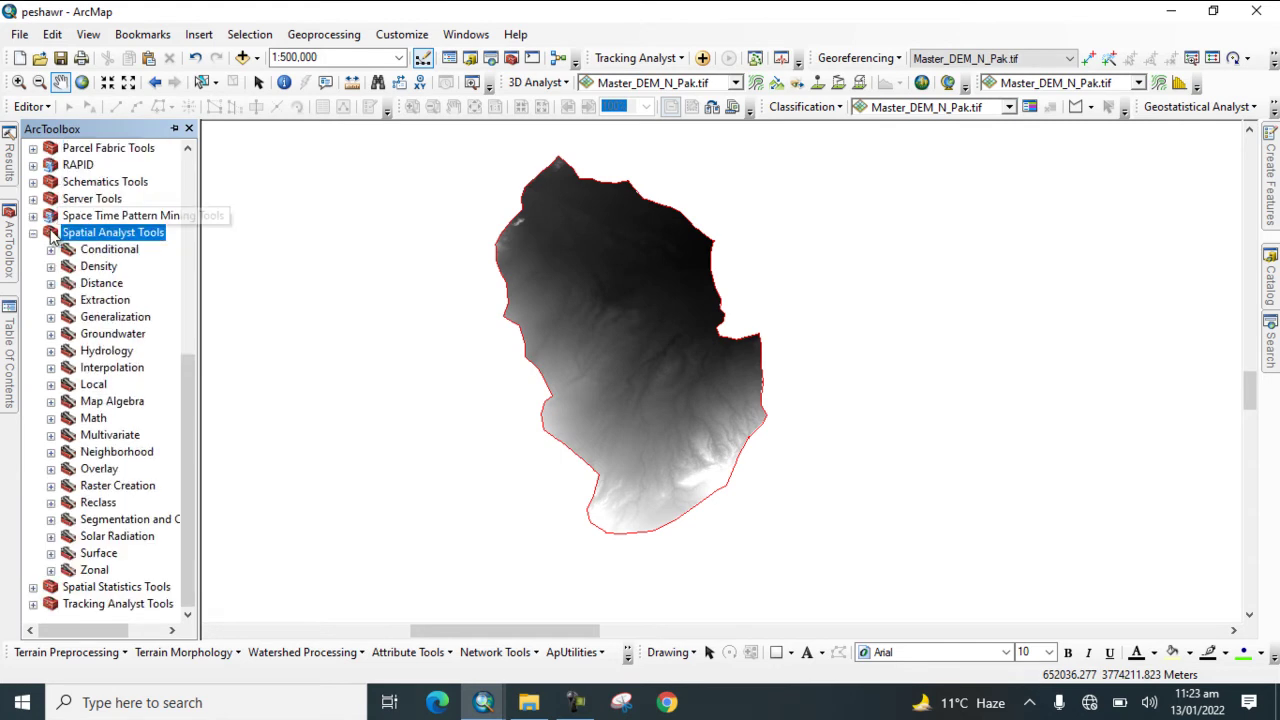
click(51, 553)
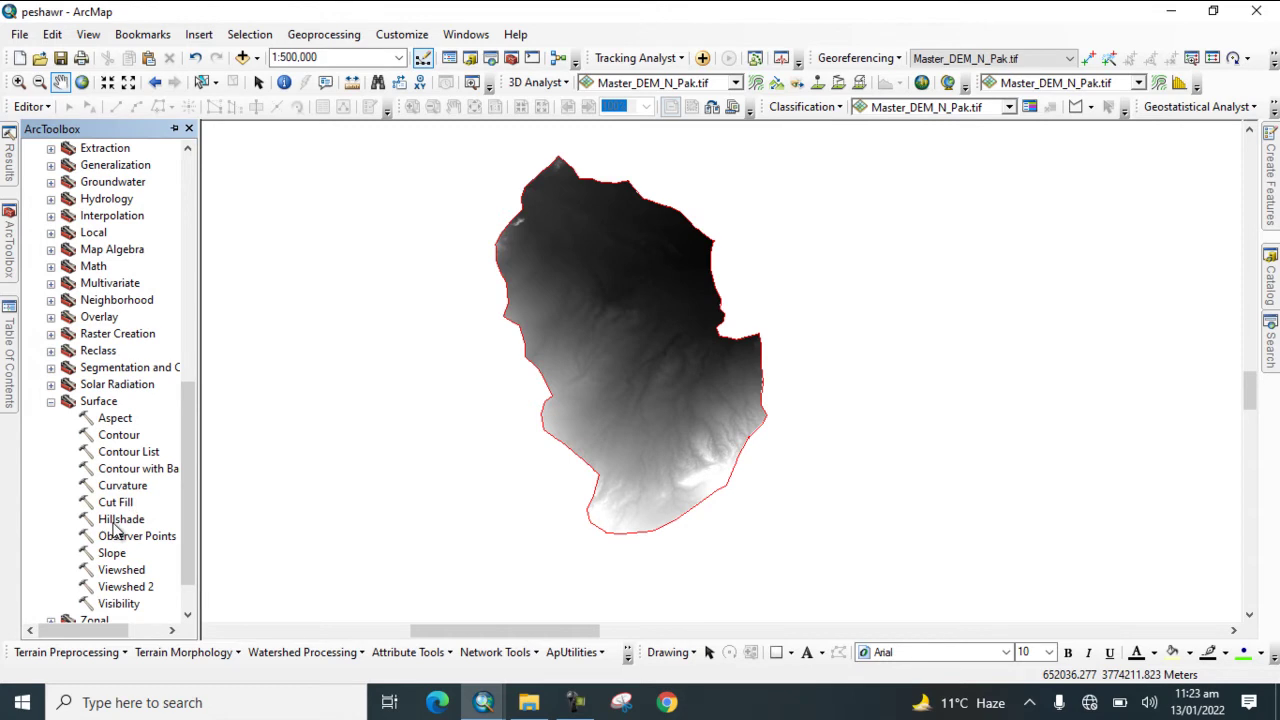
double_click(118, 521)
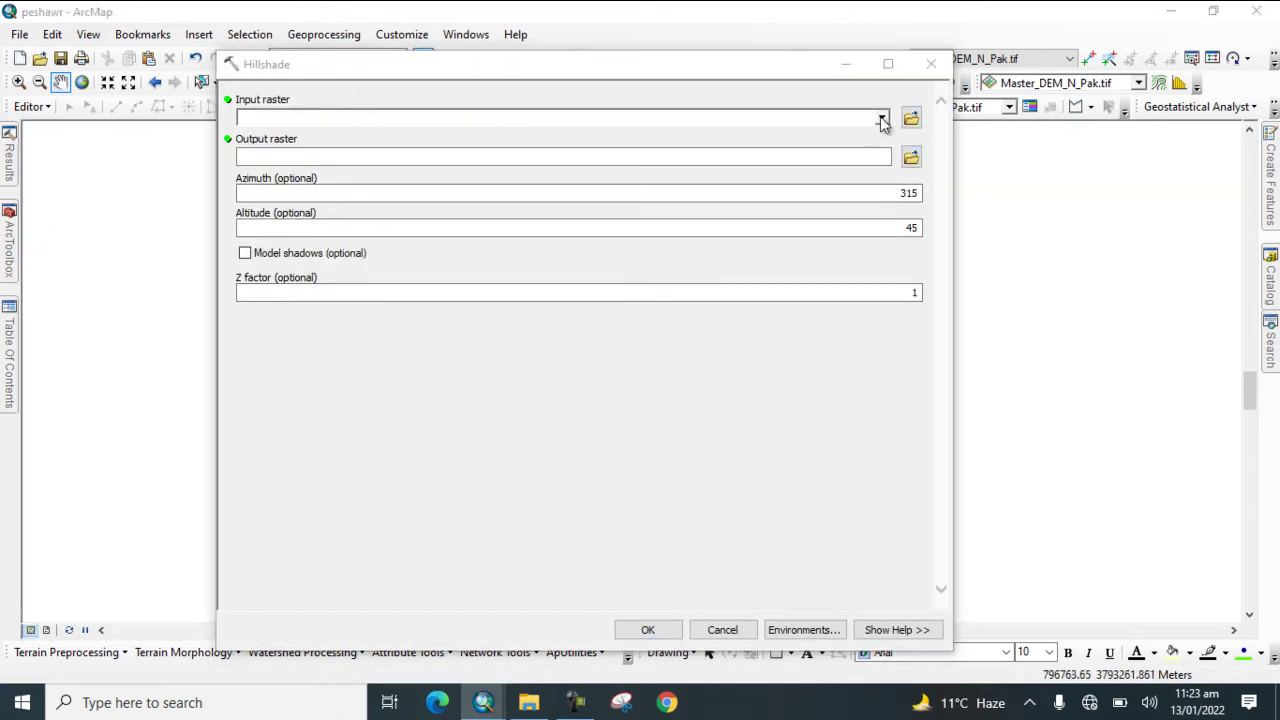
click(881, 117)
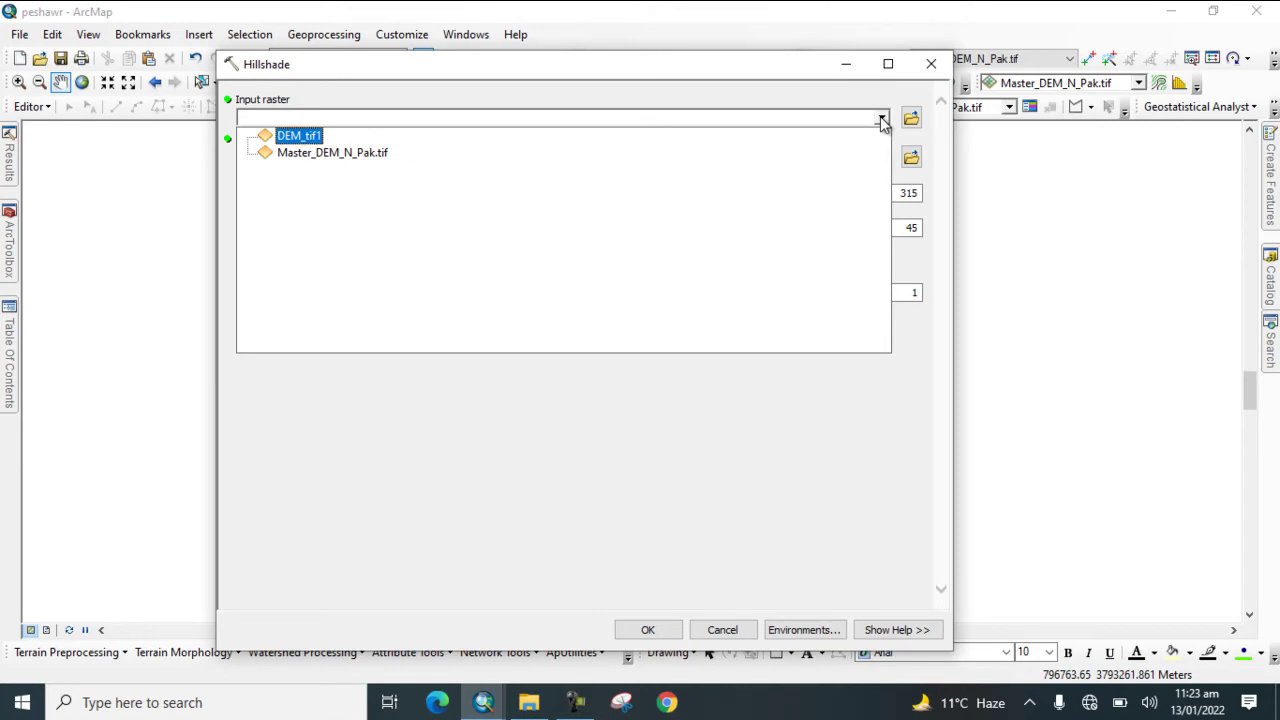
click(298, 136)
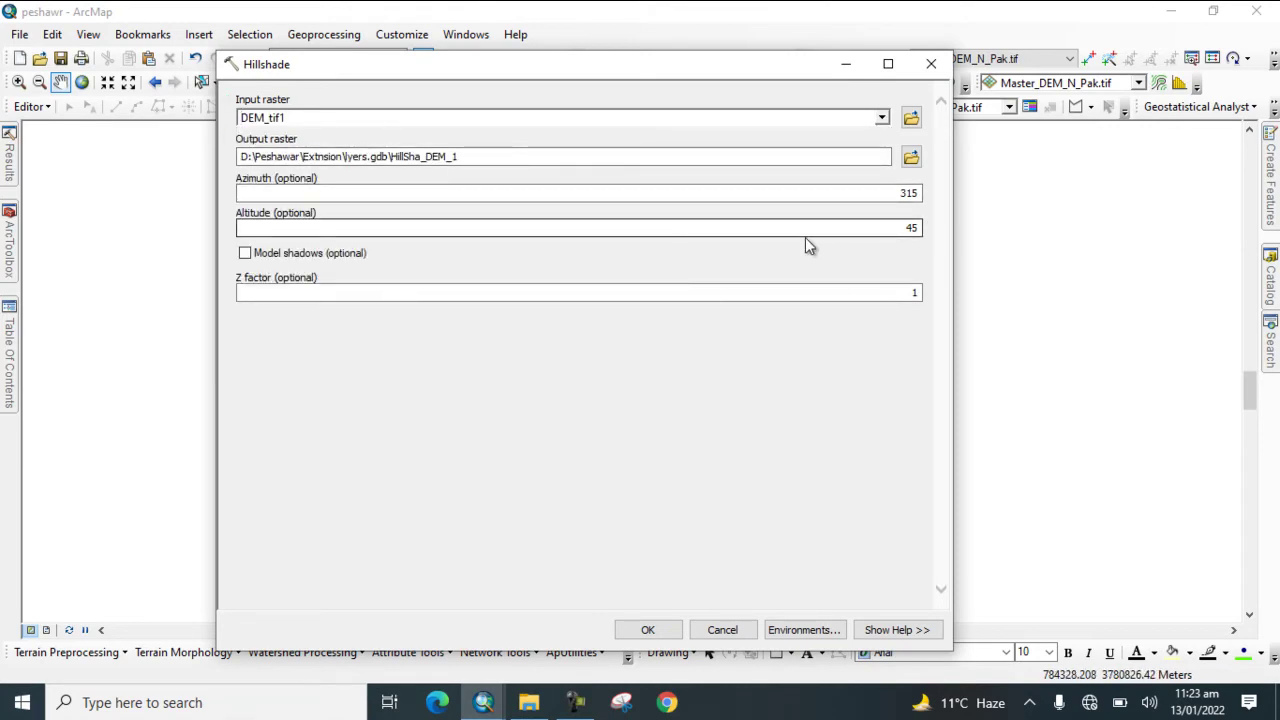
click(665, 635)
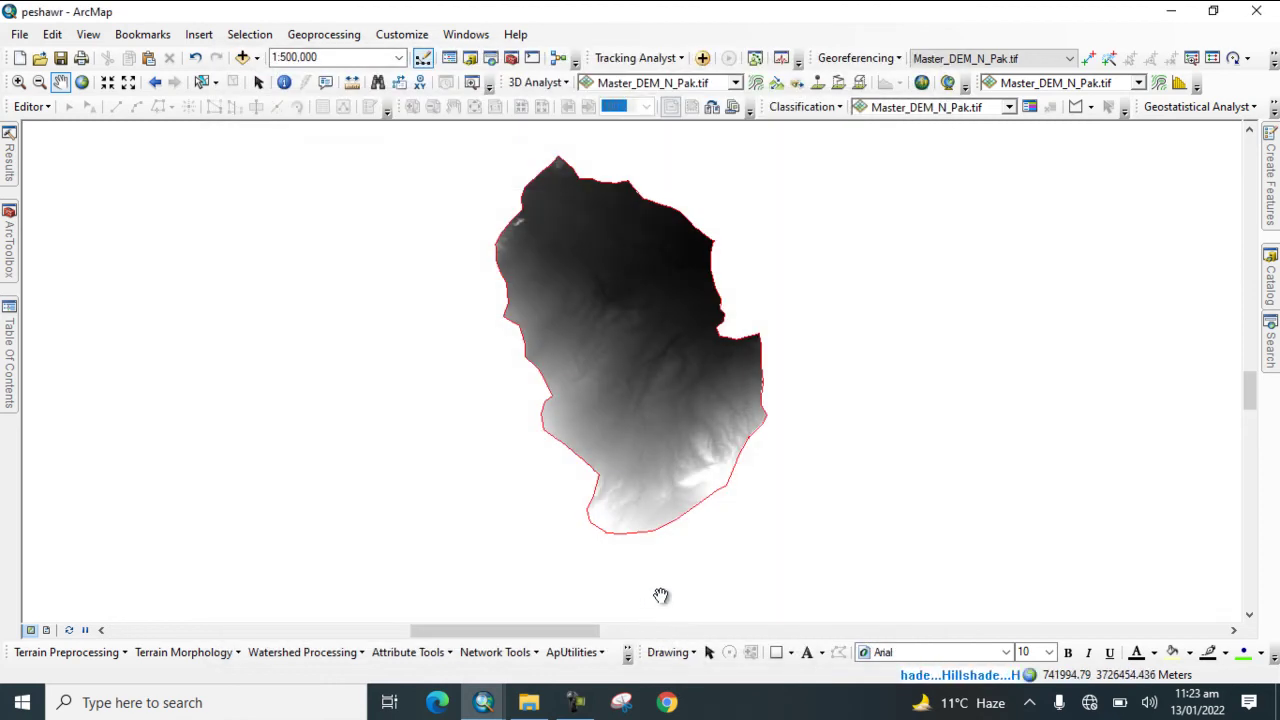
Step: Rename the new hillshade layer as 315-45
mouse_move(12, 342)
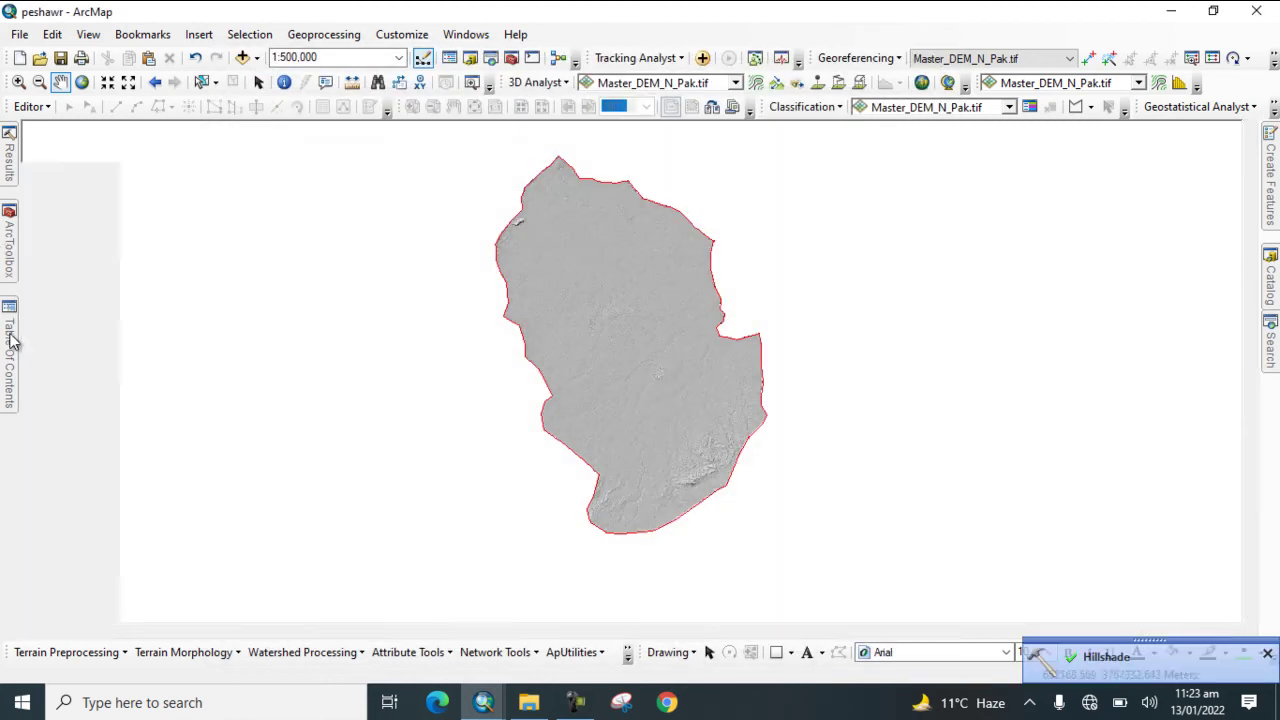
click(127, 225)
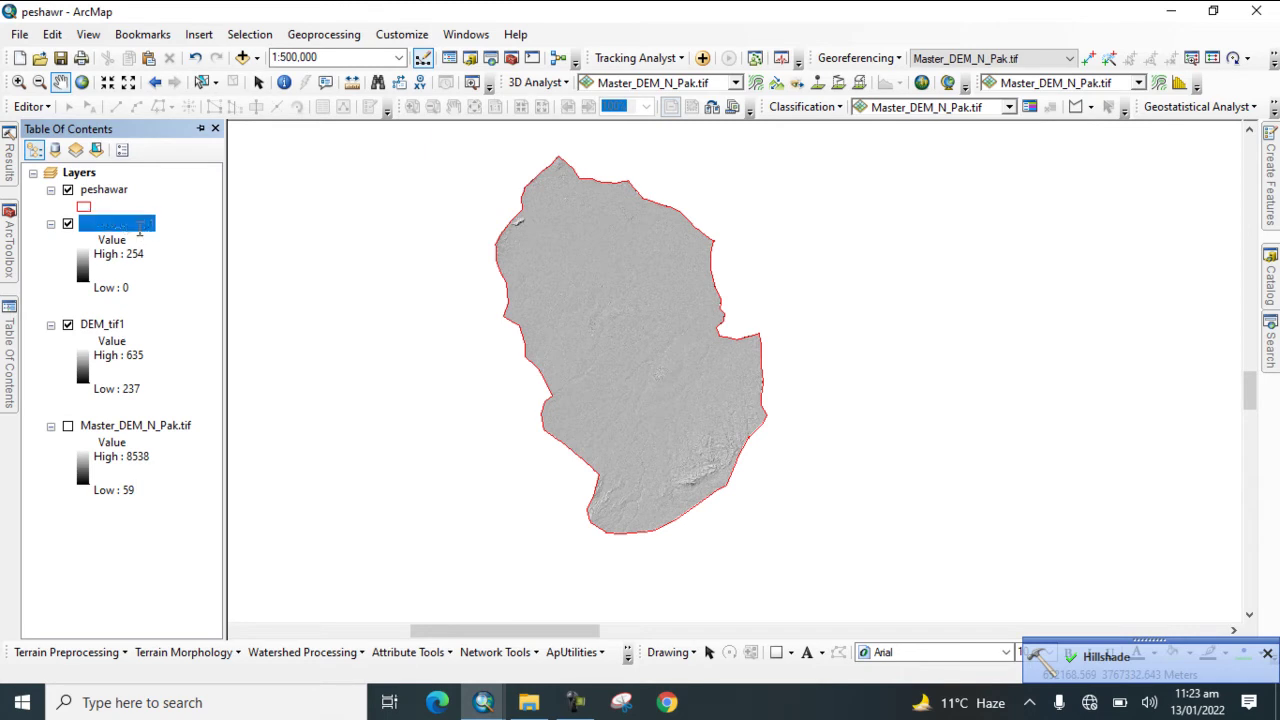
key(BackSpace)
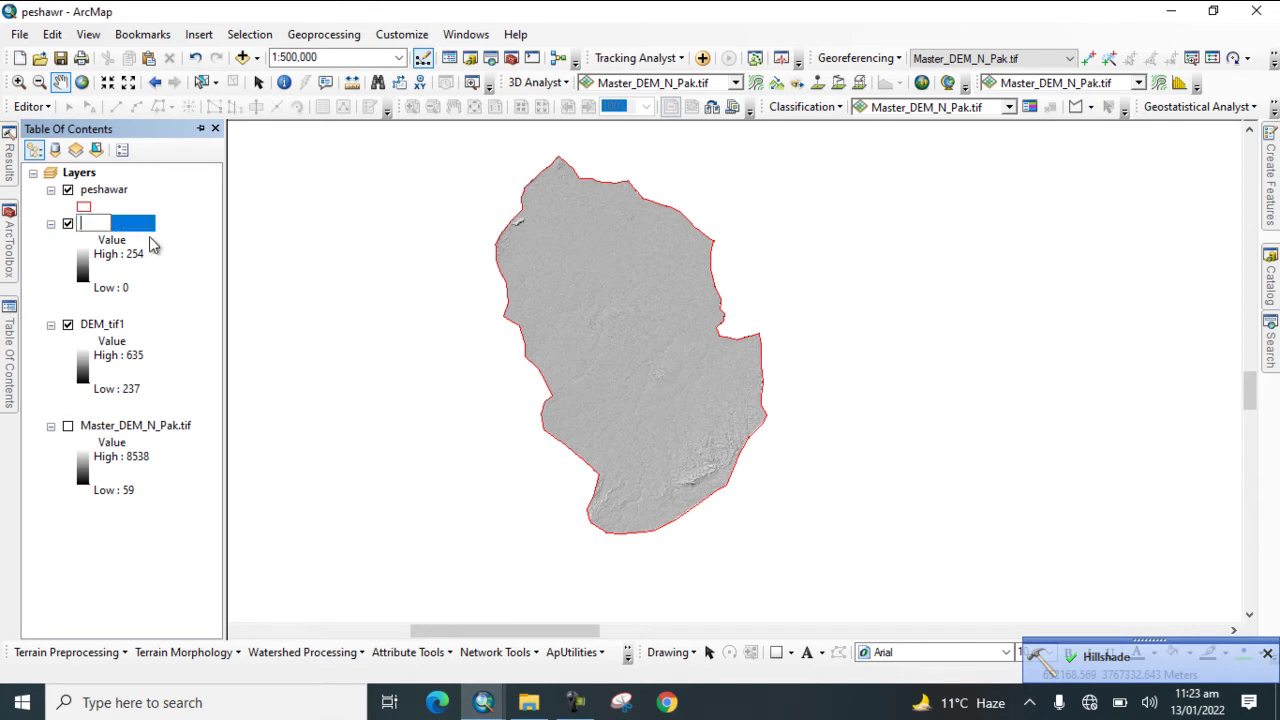
text(315-45)
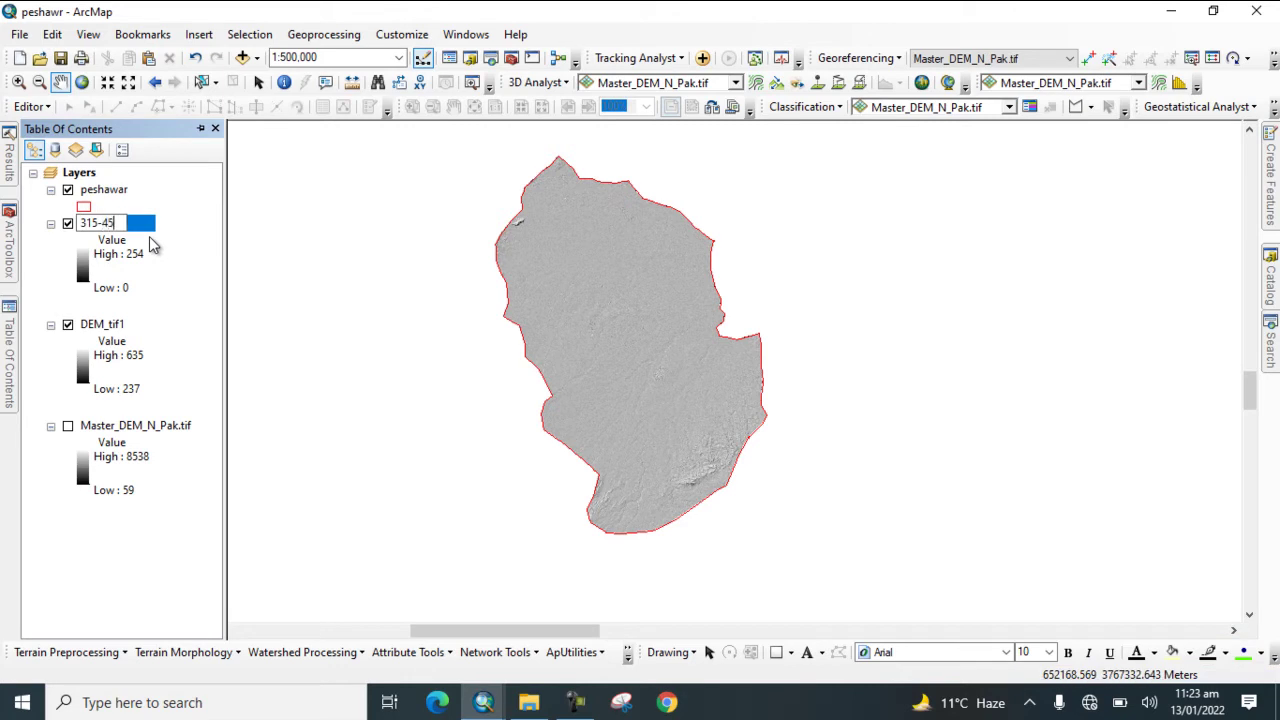
key(Return)
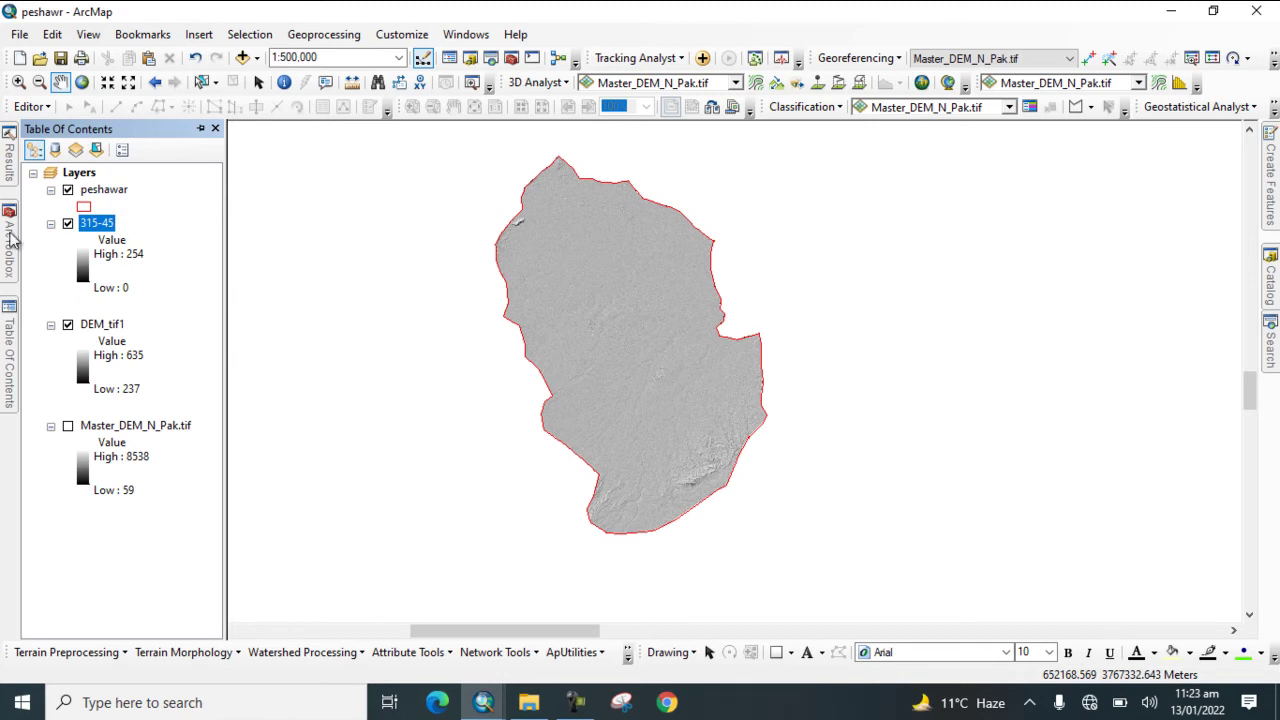
Step: Create a second hillshade from DEM_tif1 with azimuth 200 and altitude 50, allowing the ActiveX interaction
click(10, 255)
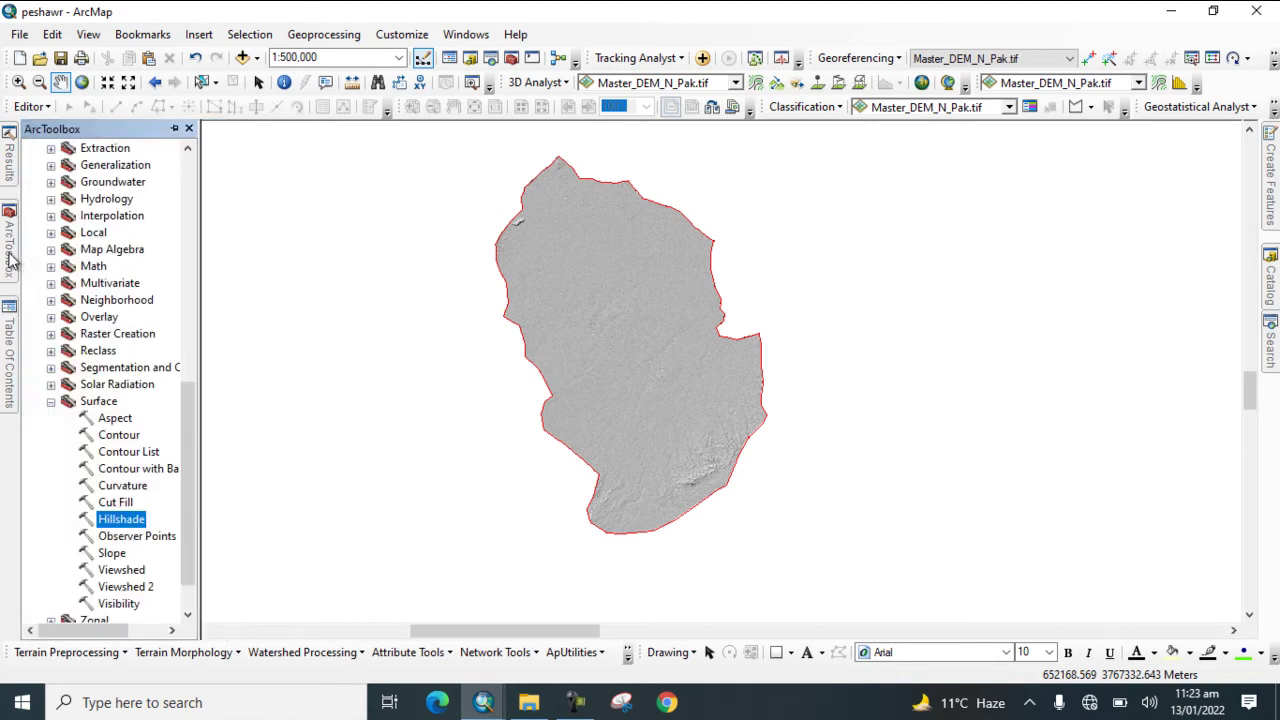
double_click(122, 519)
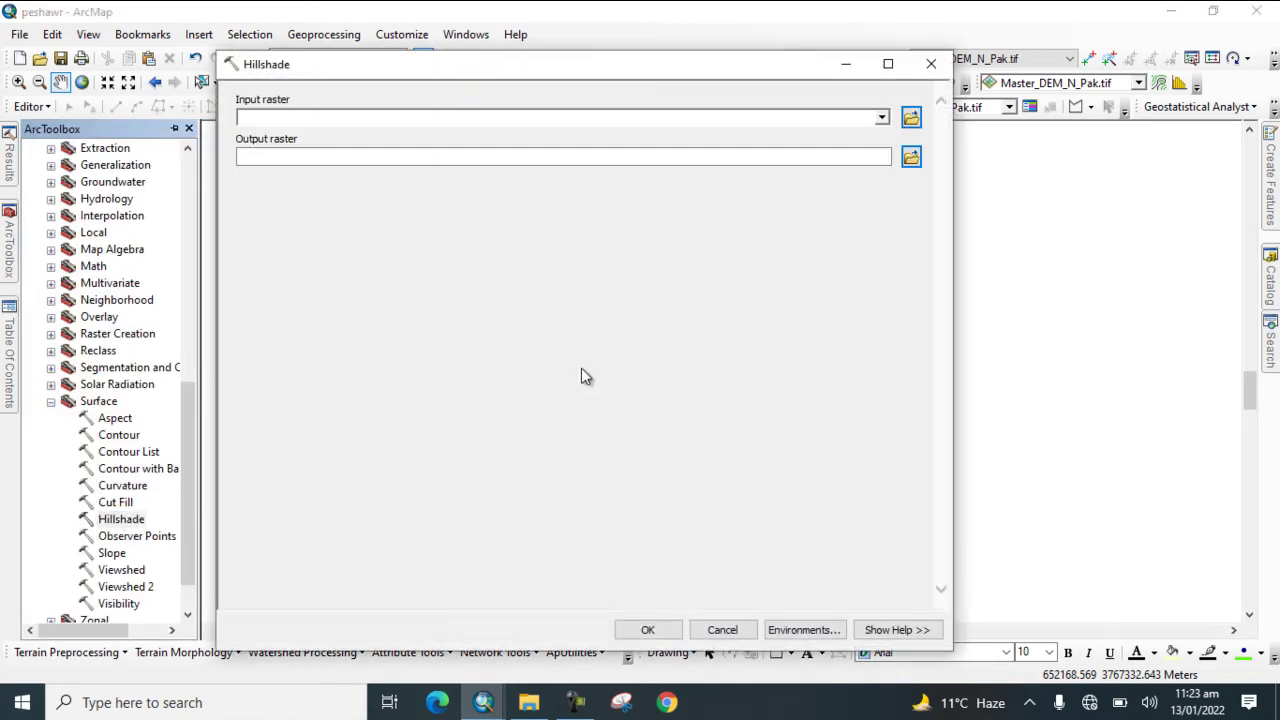
click(882, 117)
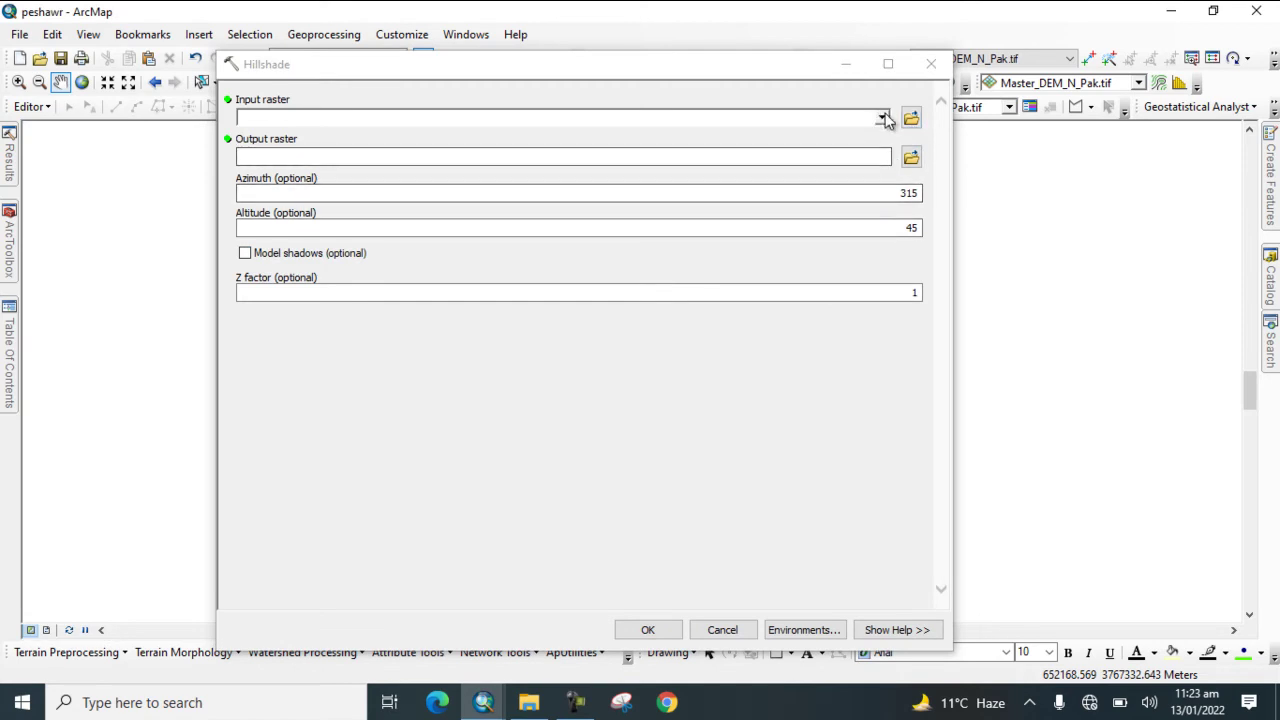
click(300, 152)
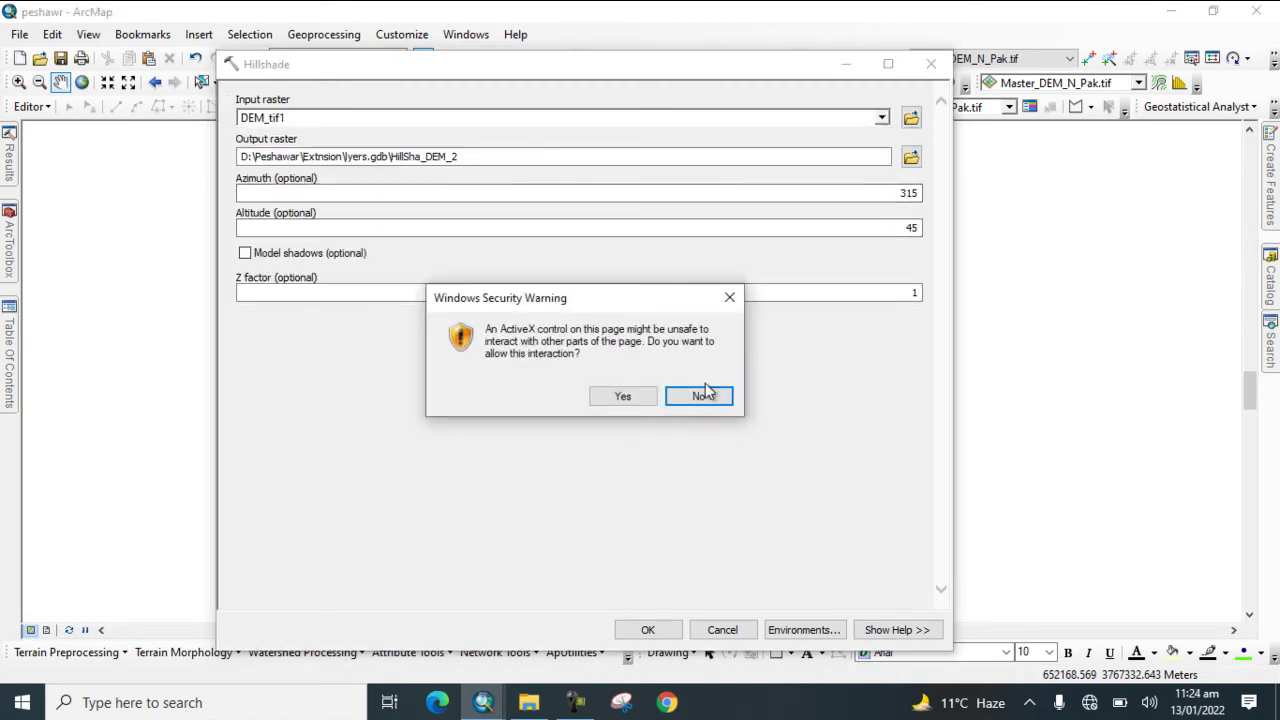
click(624, 397)
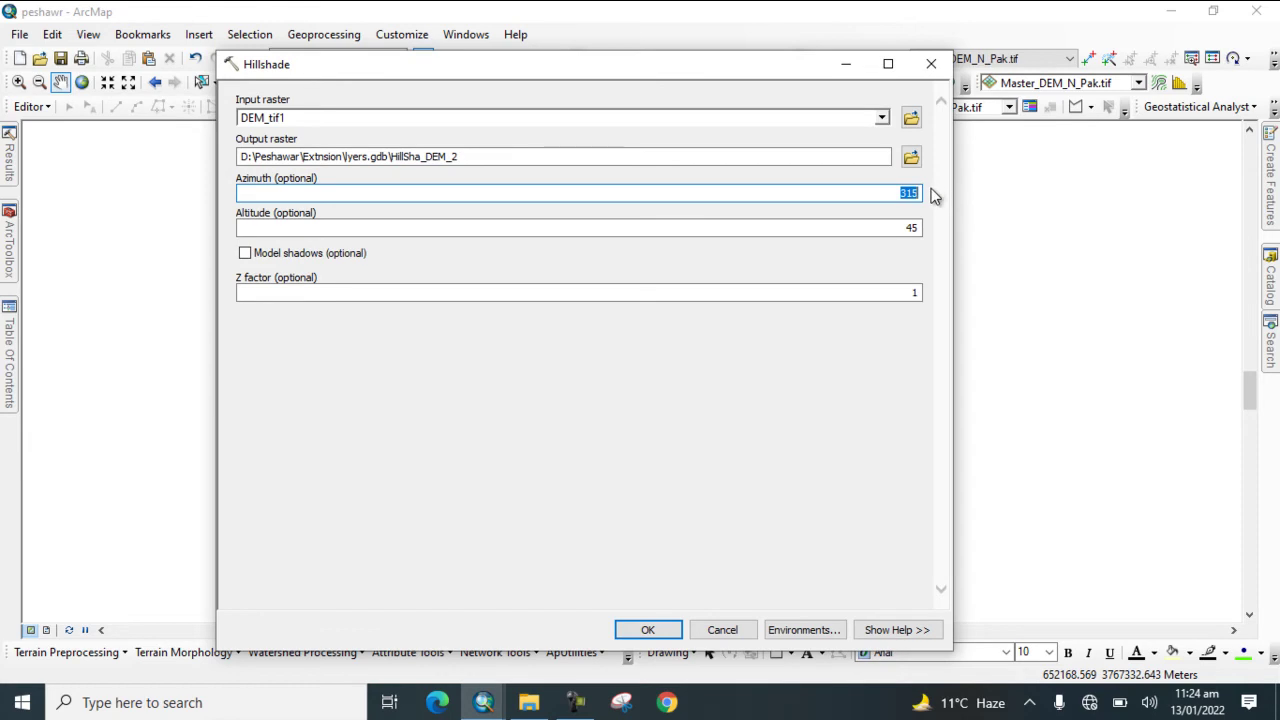
text(200)
double_click(912, 227)
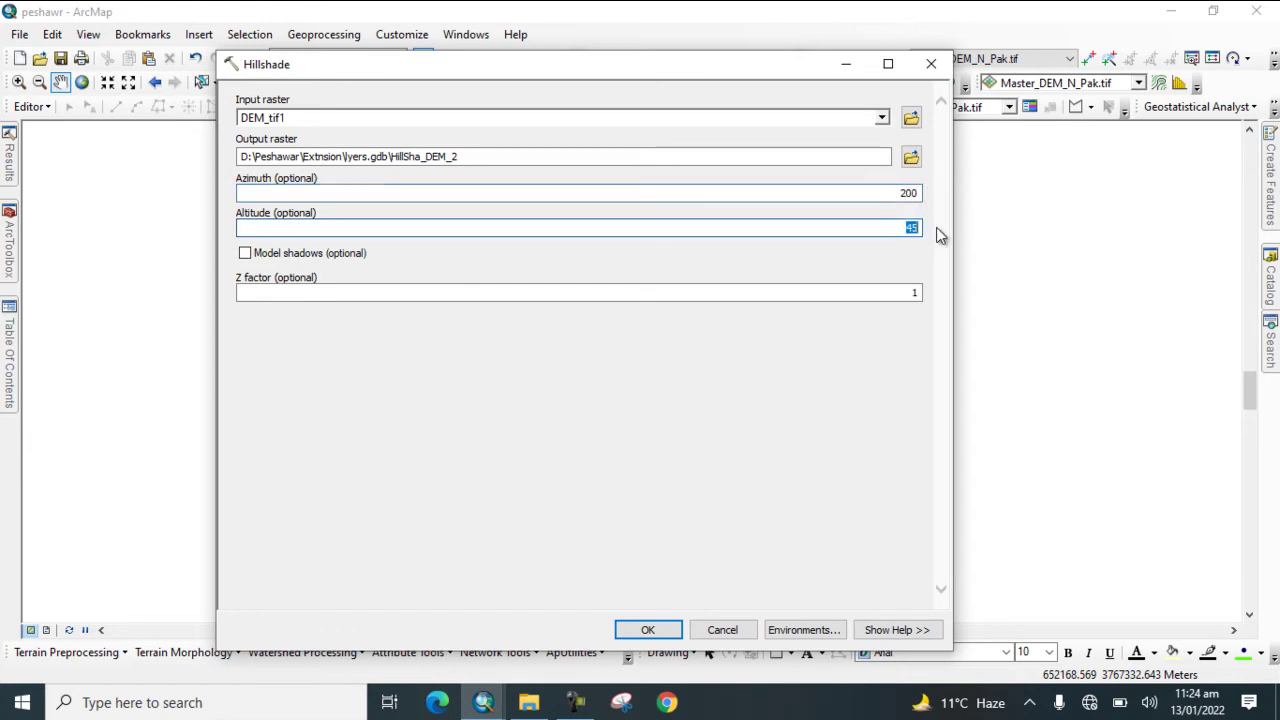
text(50)
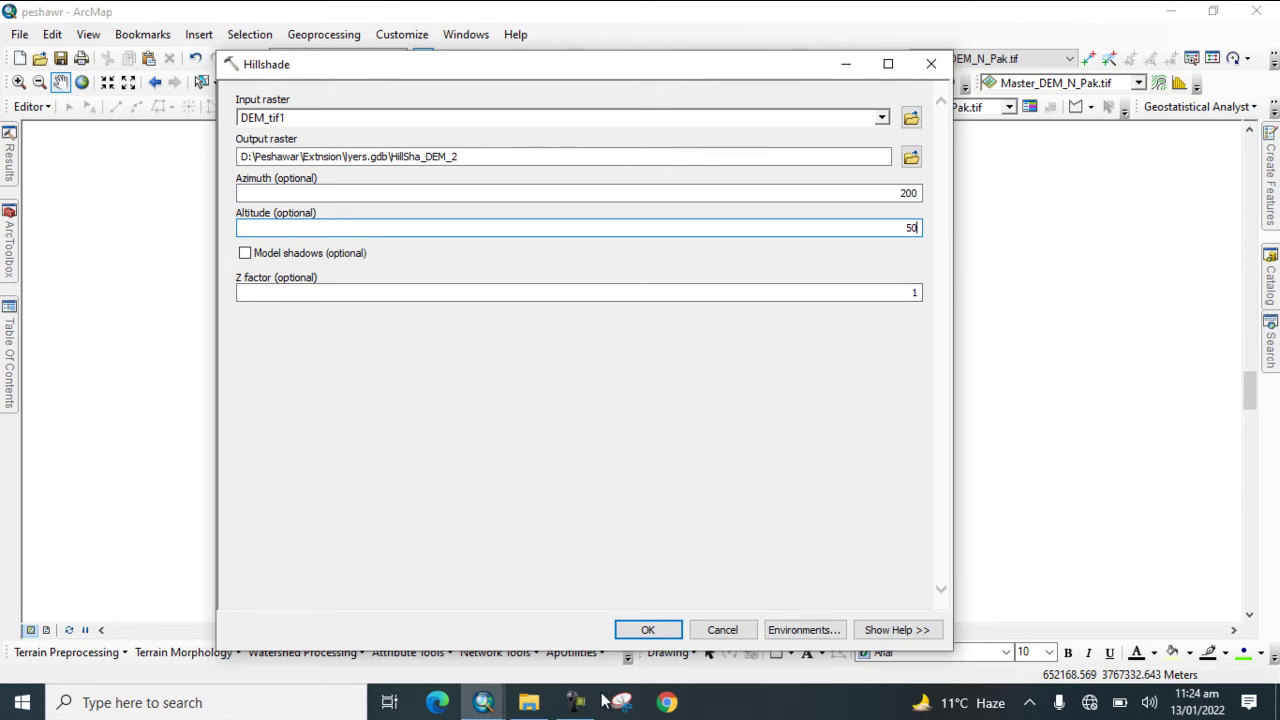
click(648, 633)
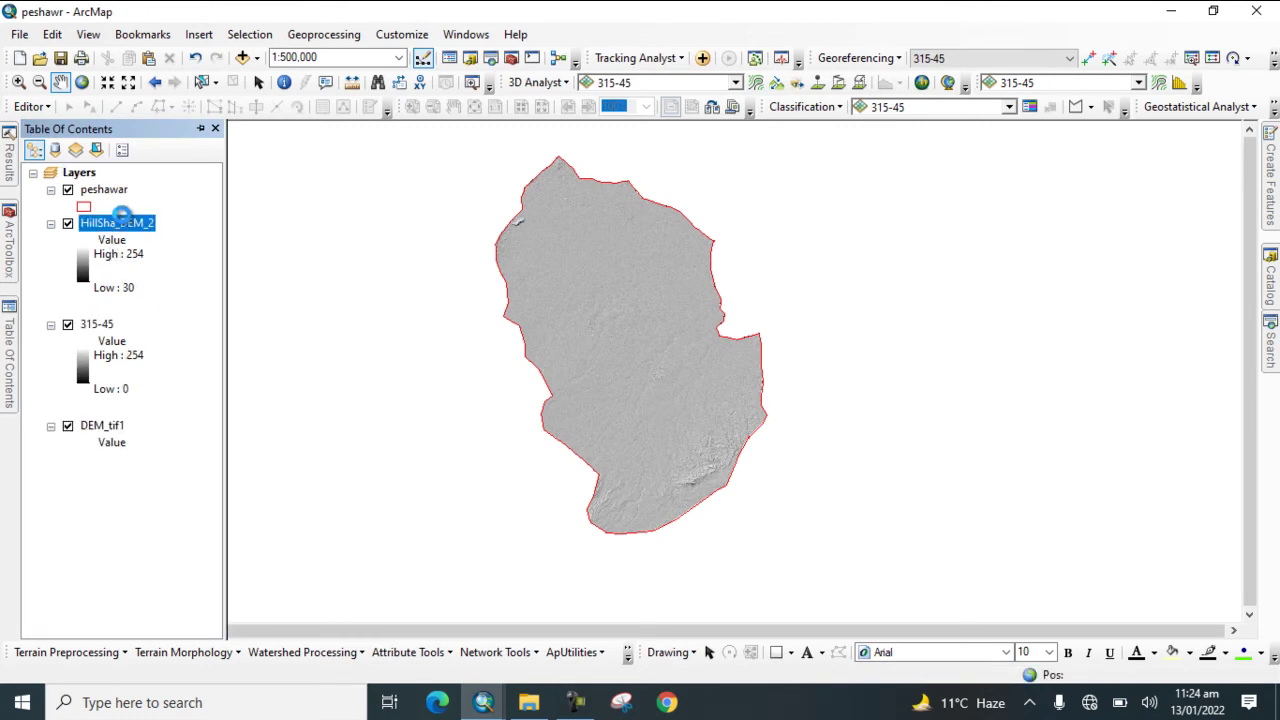
Step: Rename the second hillshade layer as 200-50
click(143, 222)
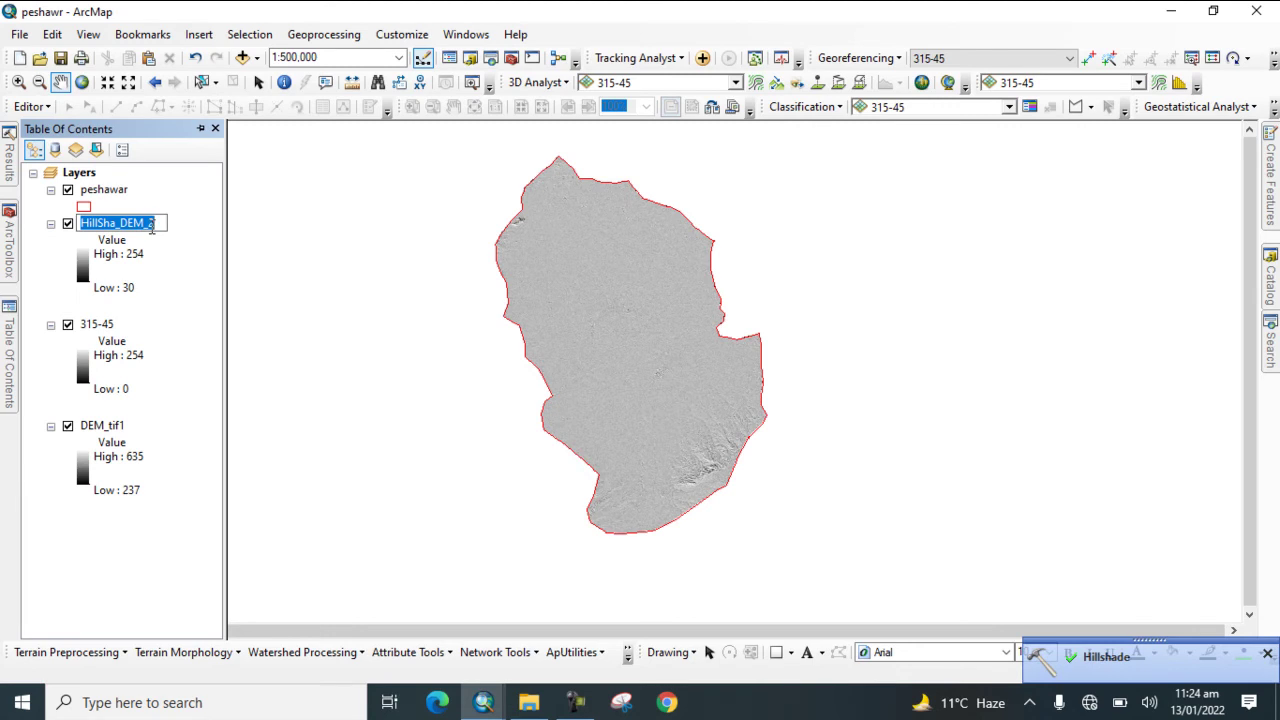
key(BackSpace)
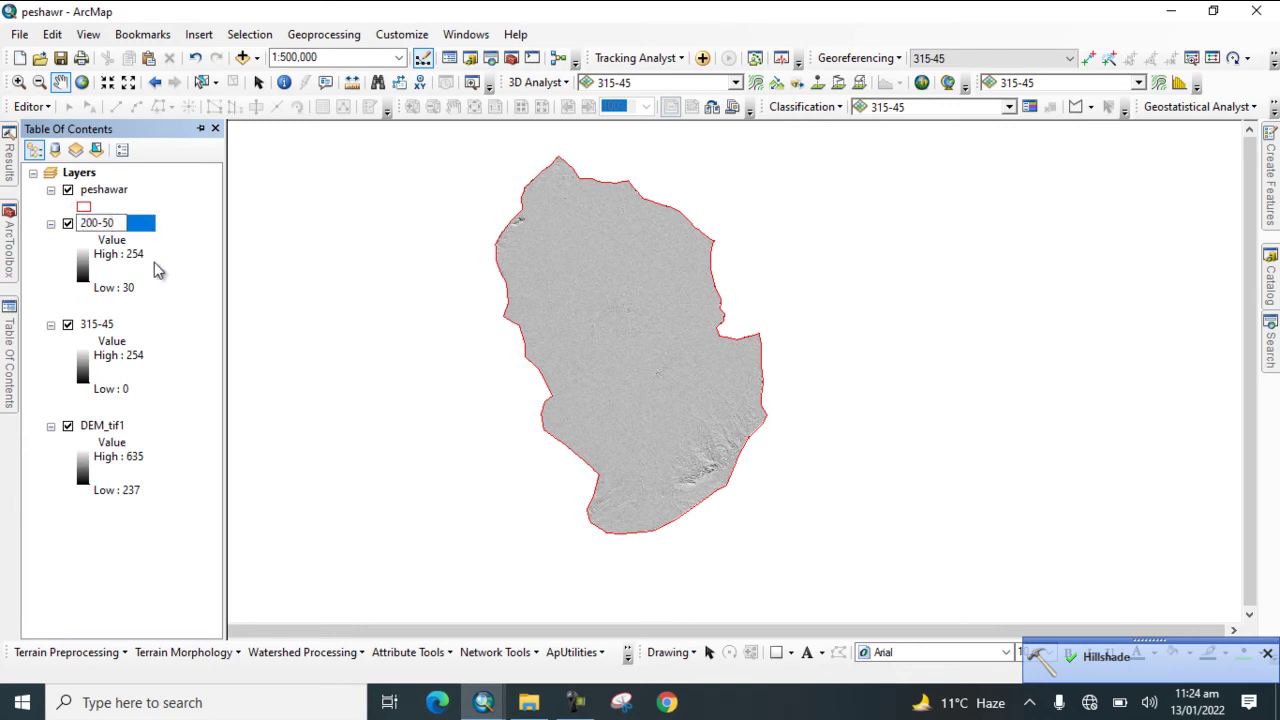
Step: Create a third hillshade from DEM_tif1 with azimuth 100 and altitude 60
click(9, 250)
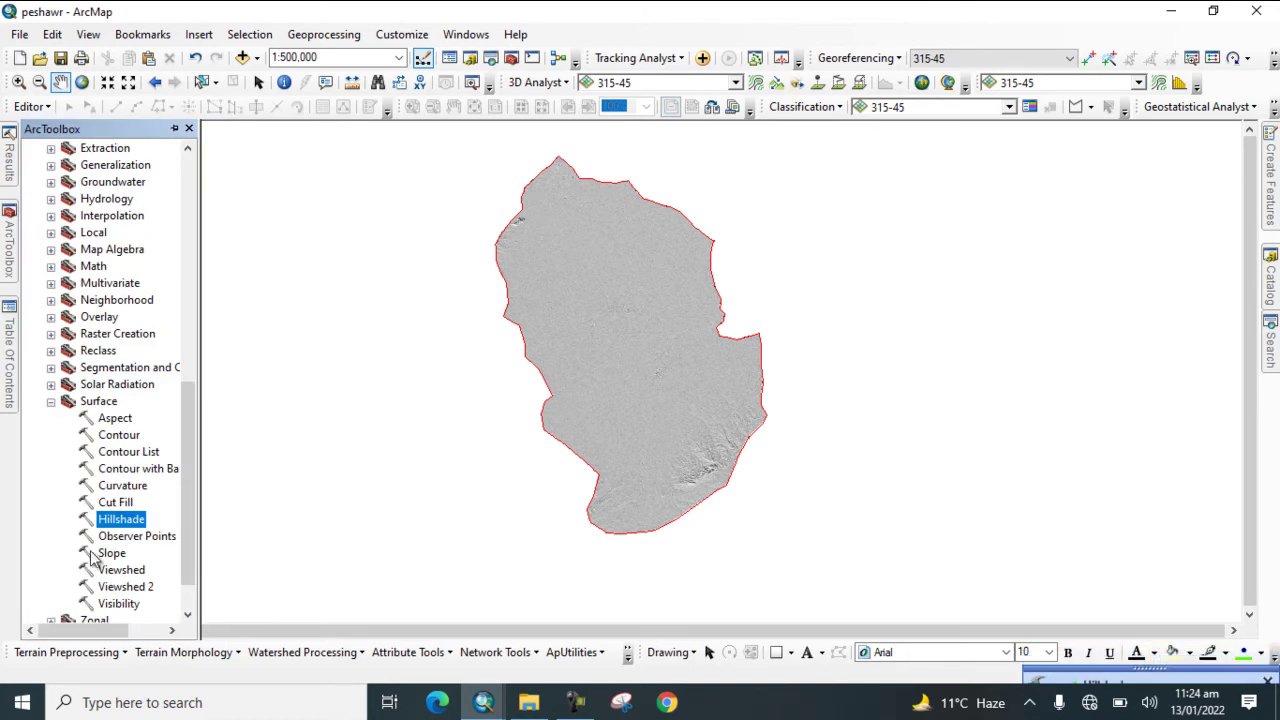
double_click(121, 520)
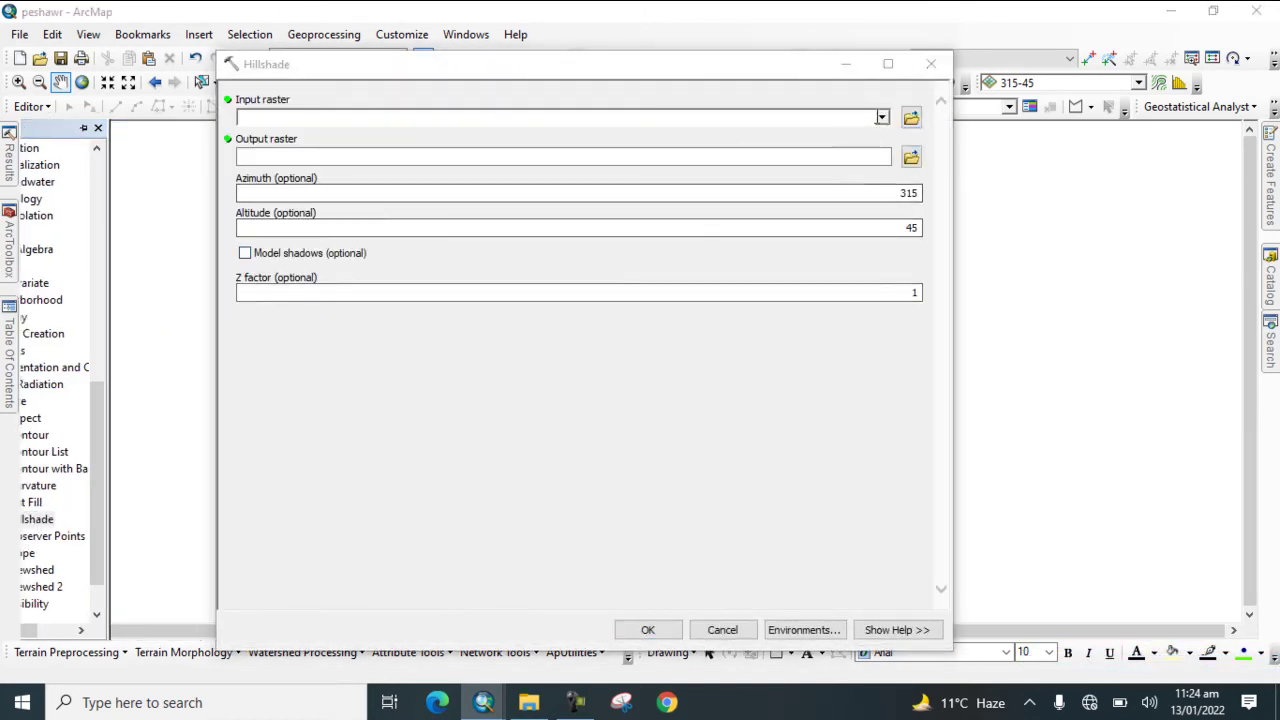
click(881, 117)
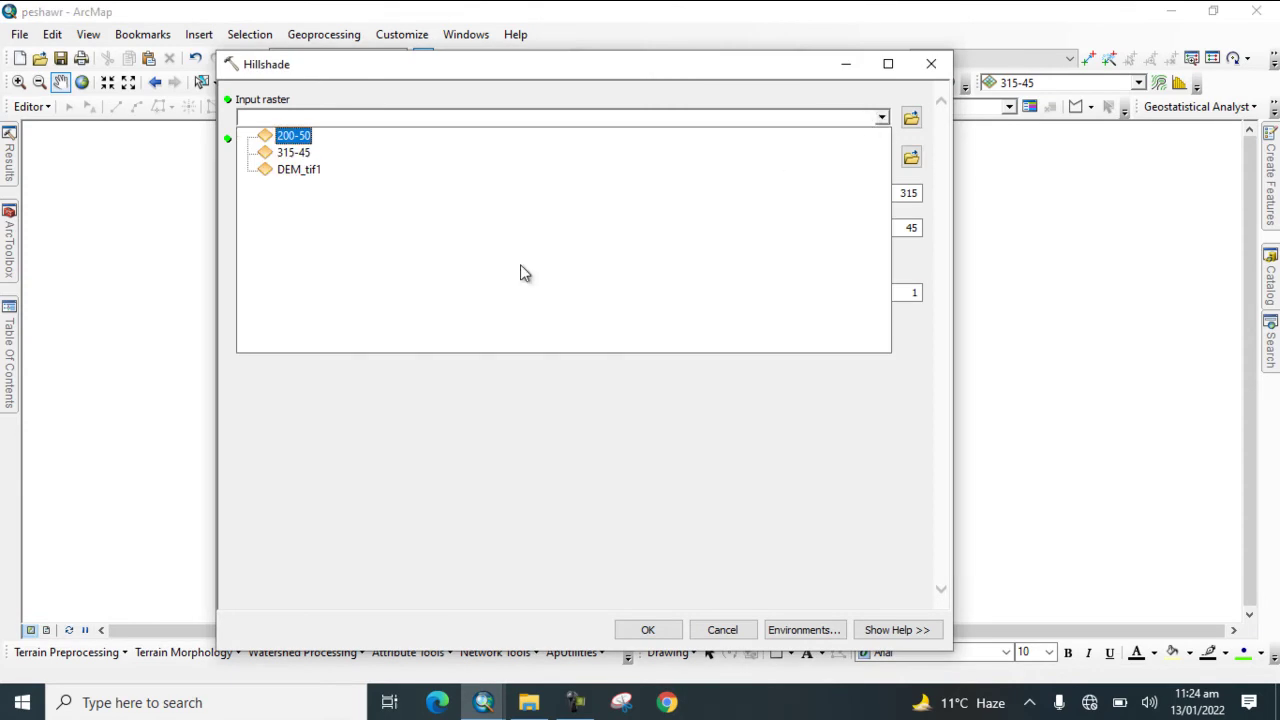
click(296, 170)
click(915, 193)
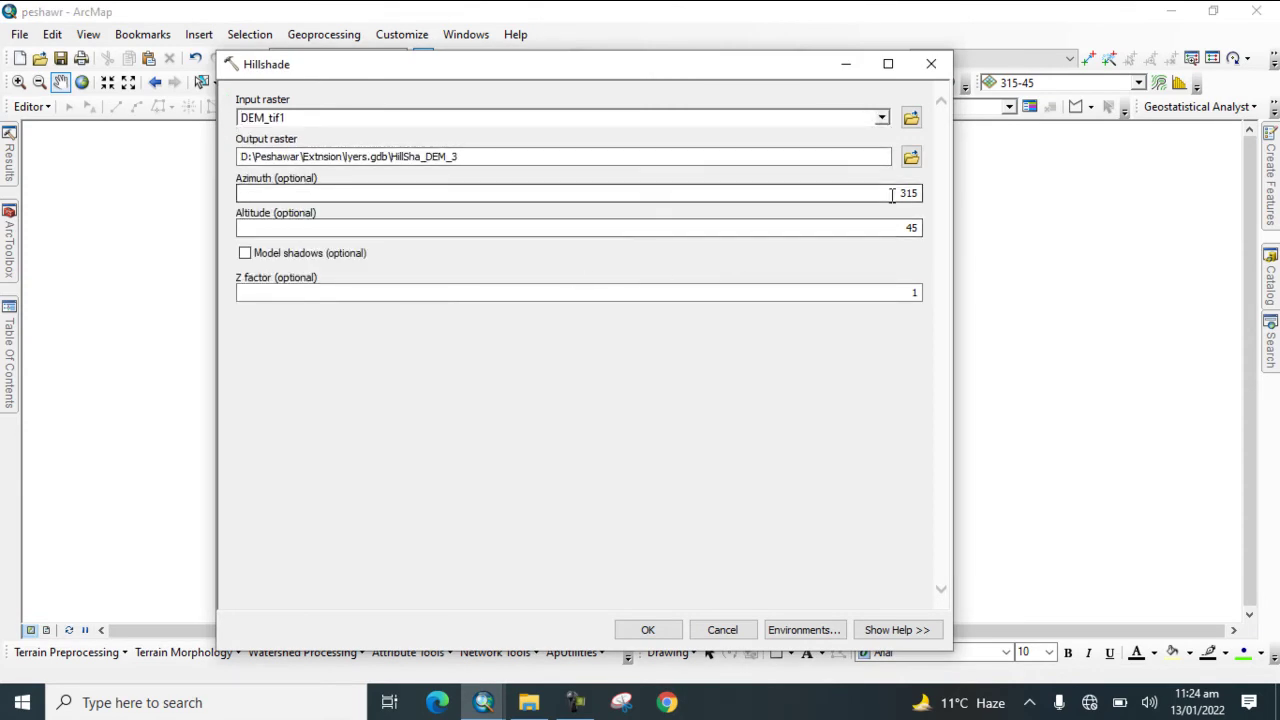
click(647, 394)
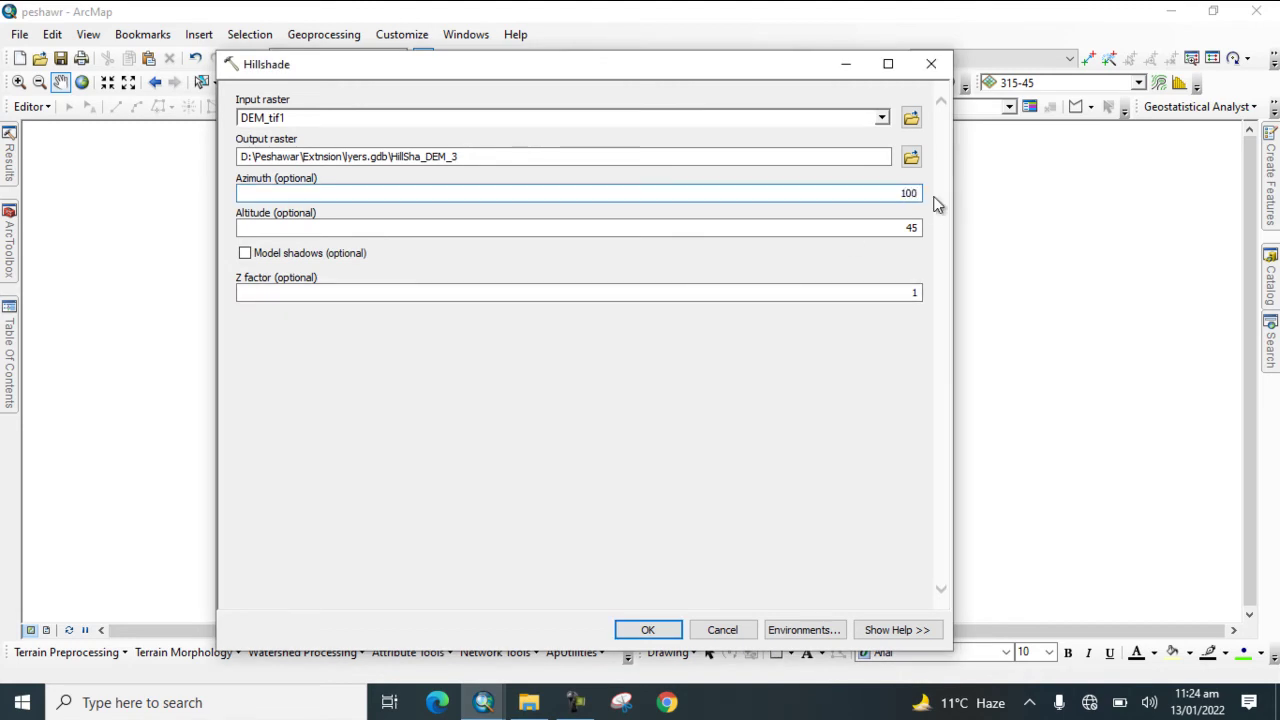
click(896, 226)
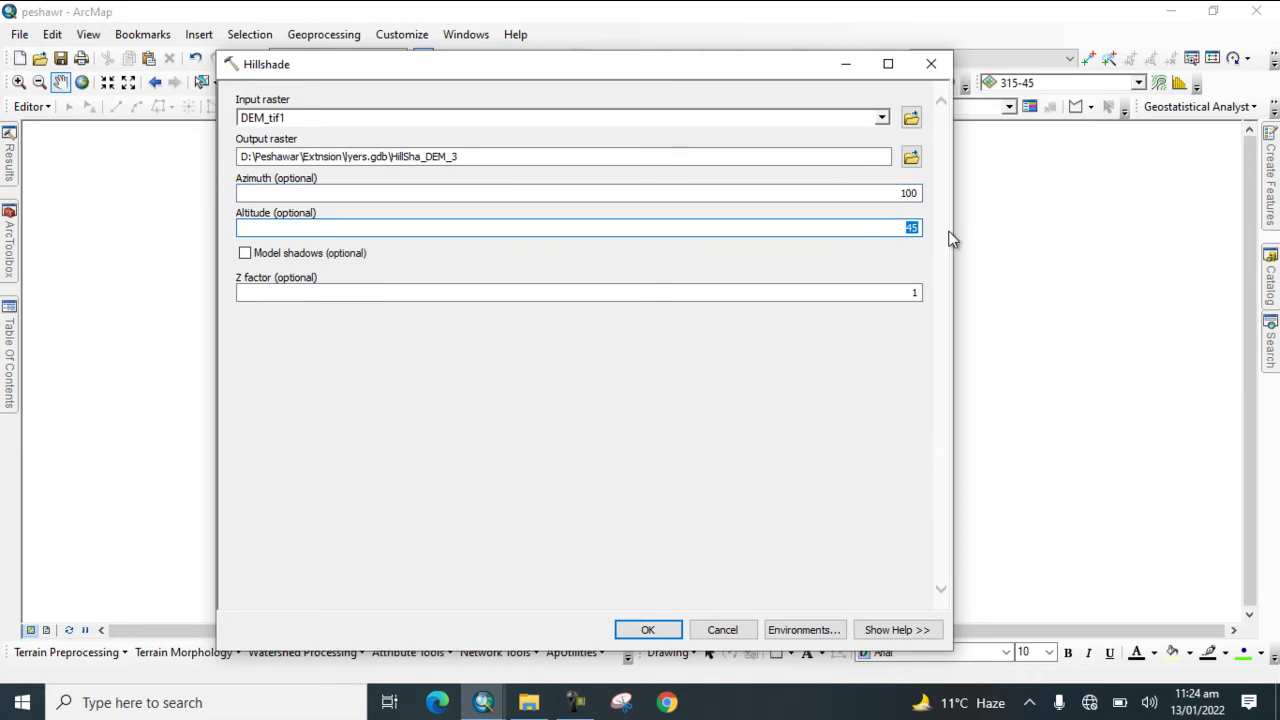
click(648, 629)
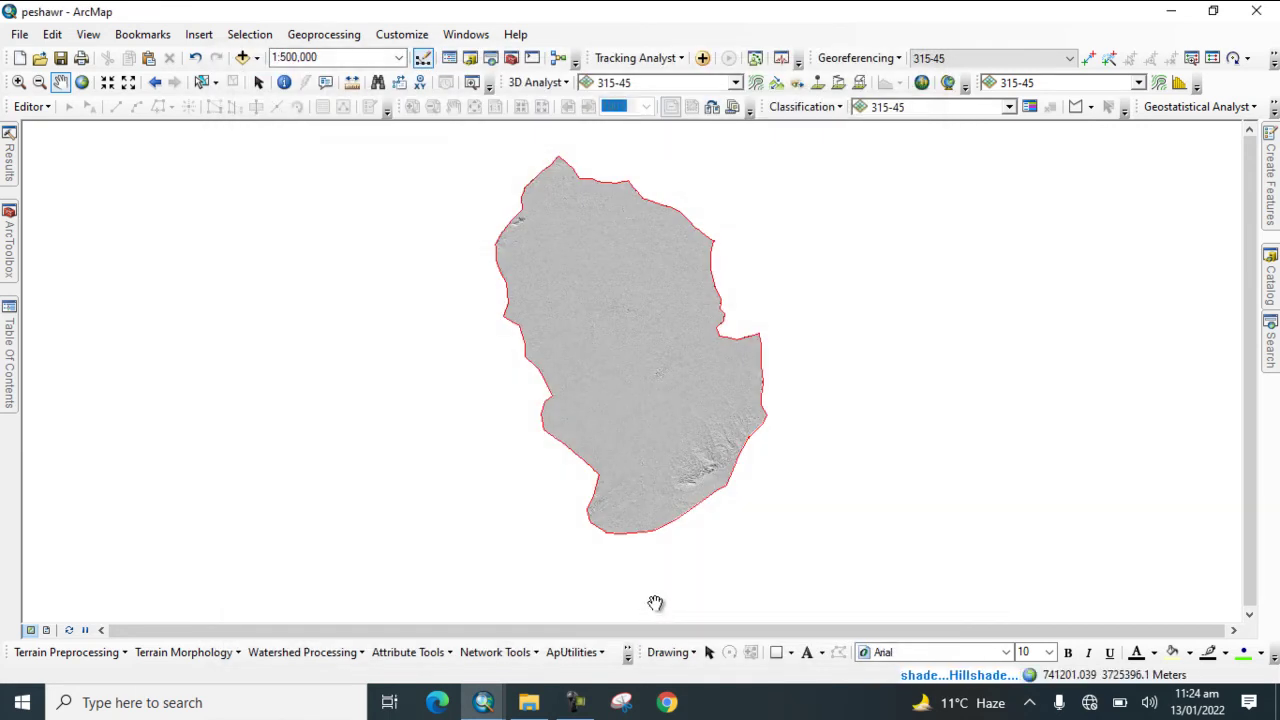
Step: Rename the third hillshade layer as 100-60
click(8, 355)
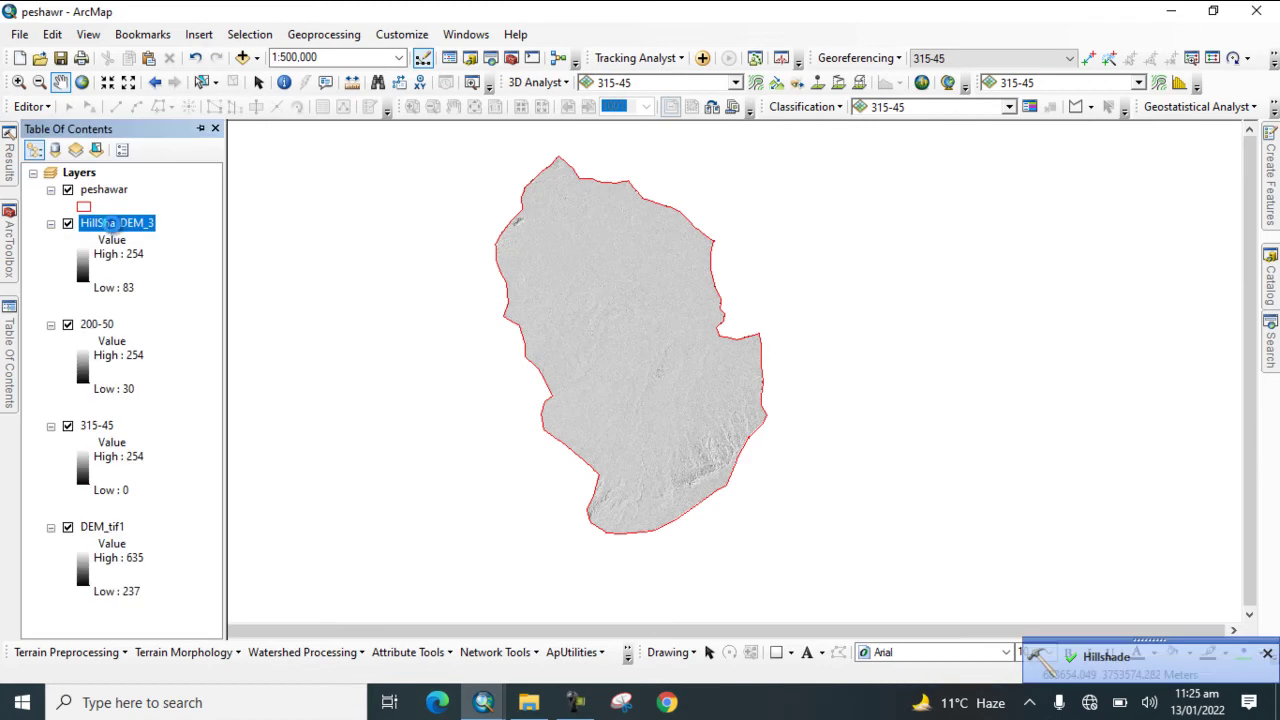
double_click(112, 224)
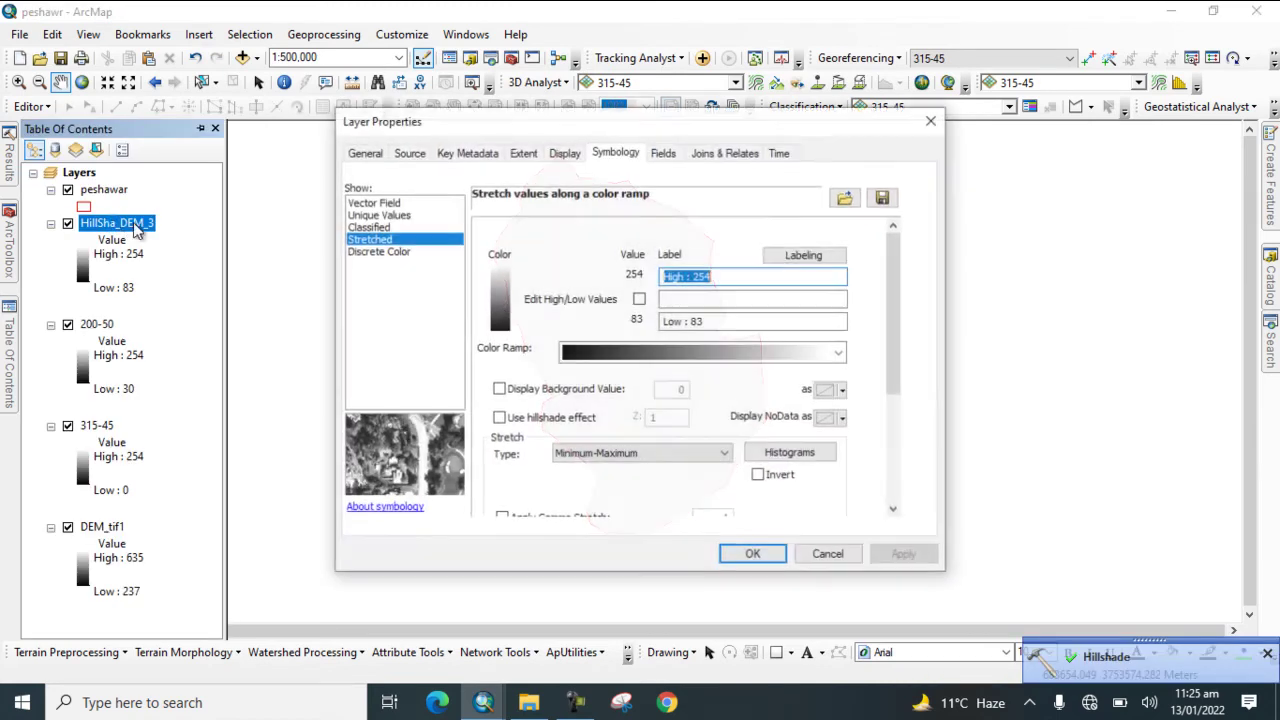
click(365, 151)
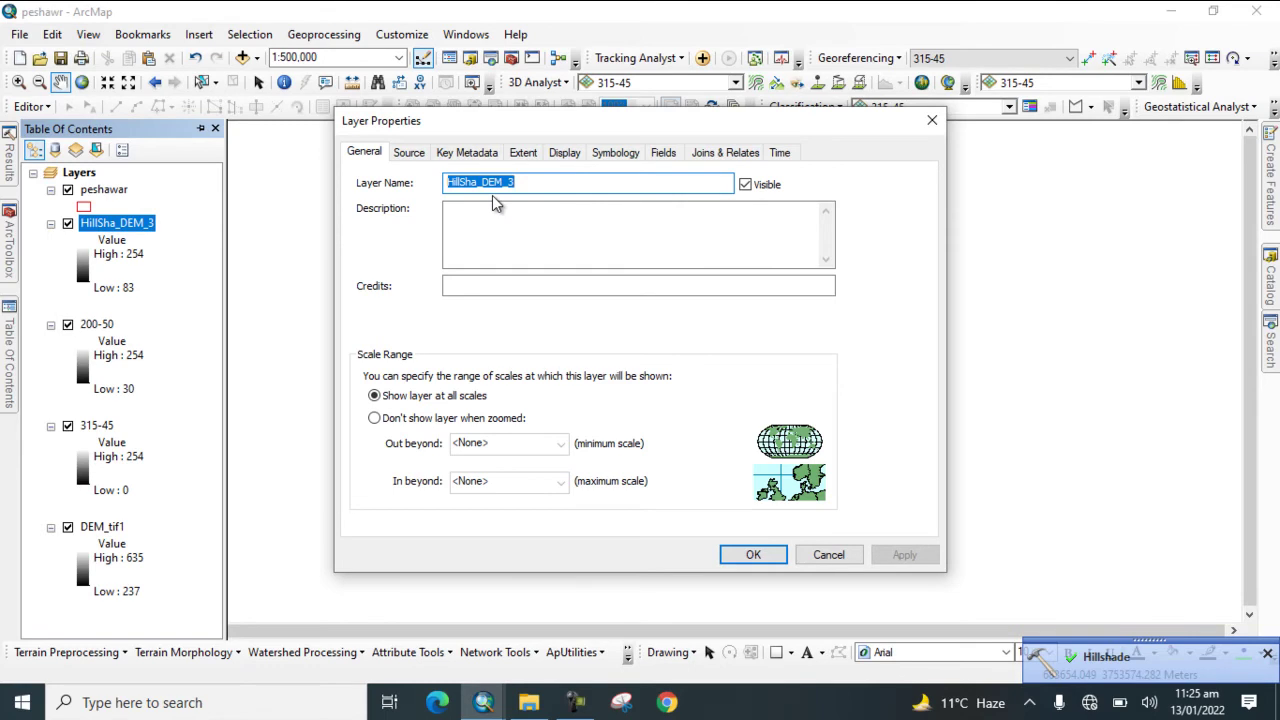
key(BackSpace)
text(100-60)
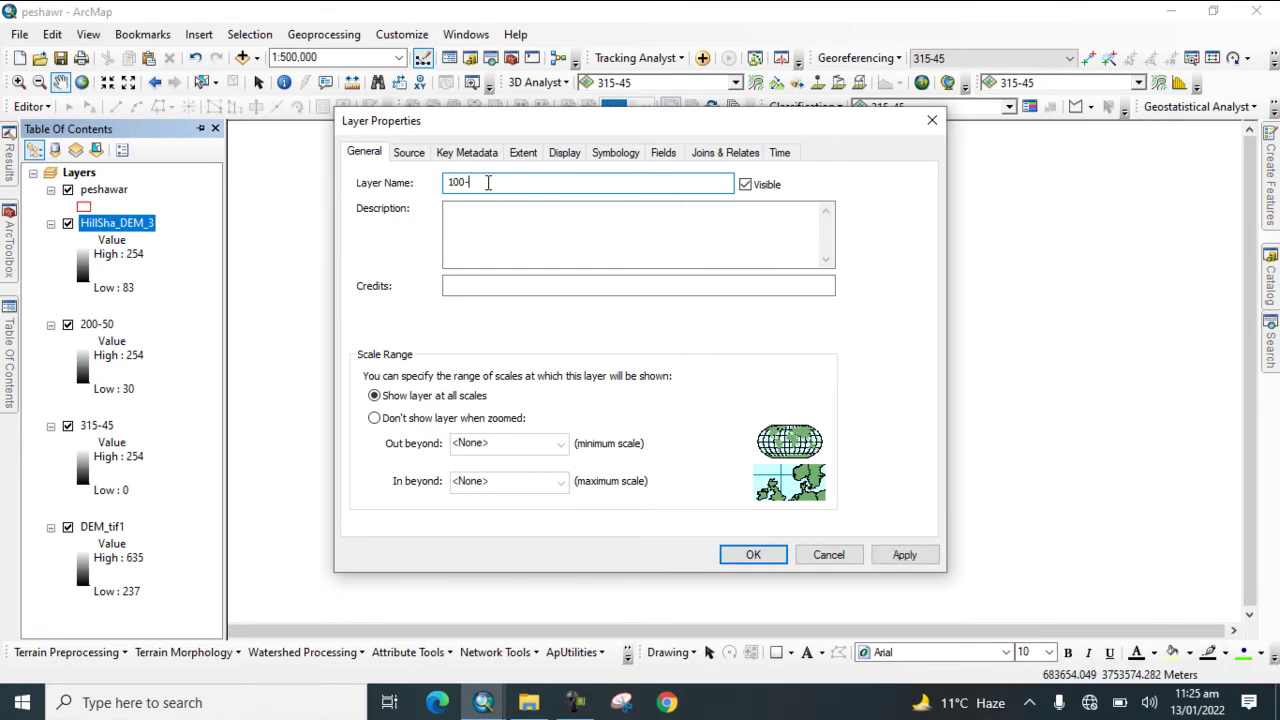
click(768, 555)
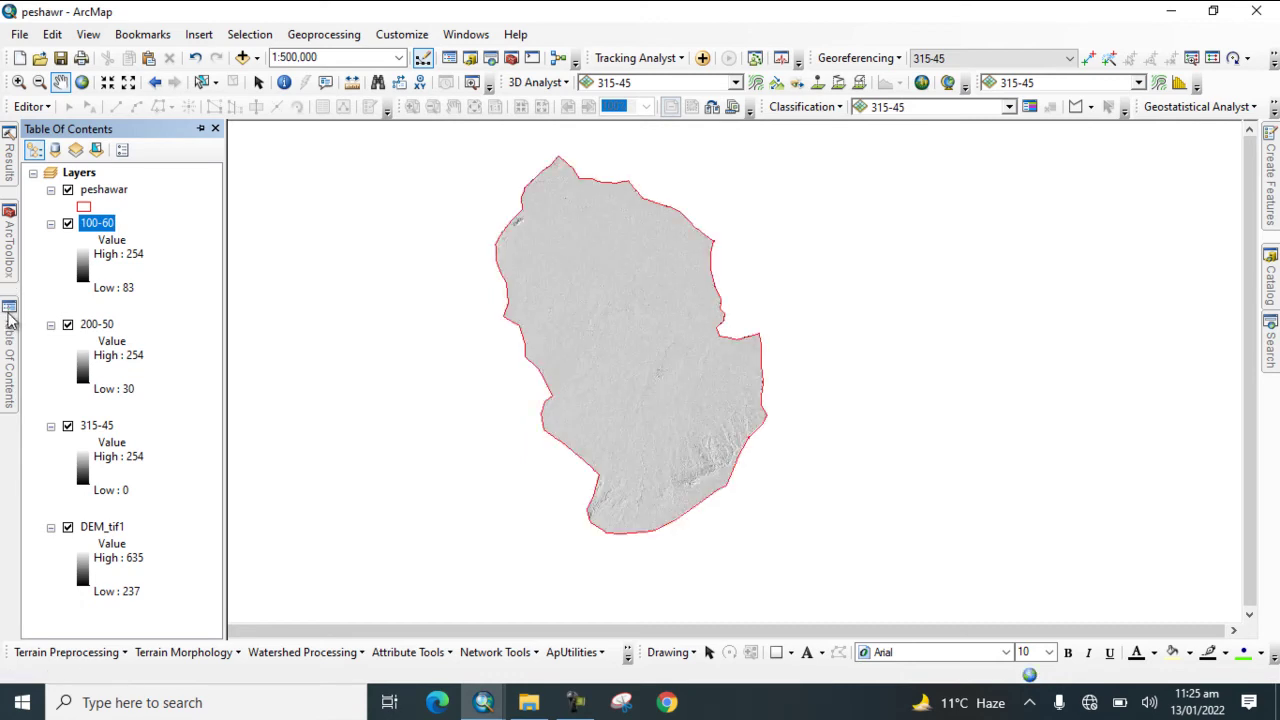
Step: Create a fourth hillshade from DEM_tif1 with azimuth 90 and altitude 50, allowing the ActiveX interaction
click(10, 272)
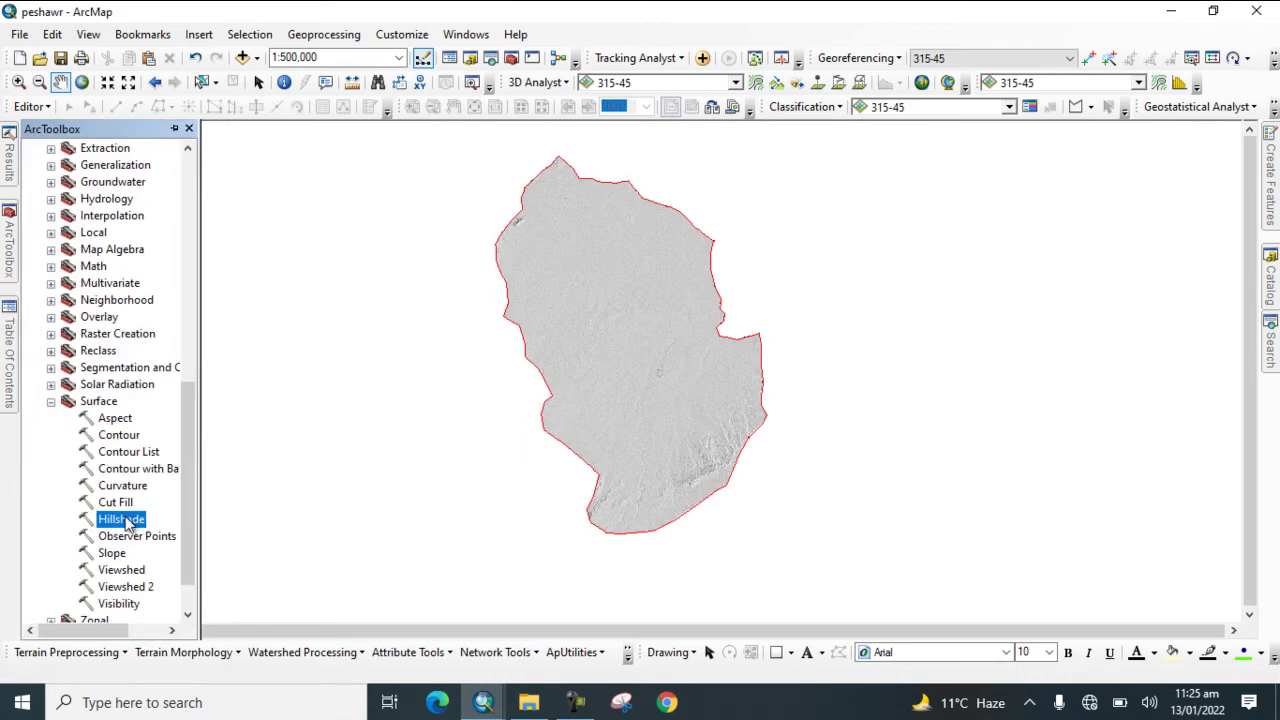
double_click(121, 519)
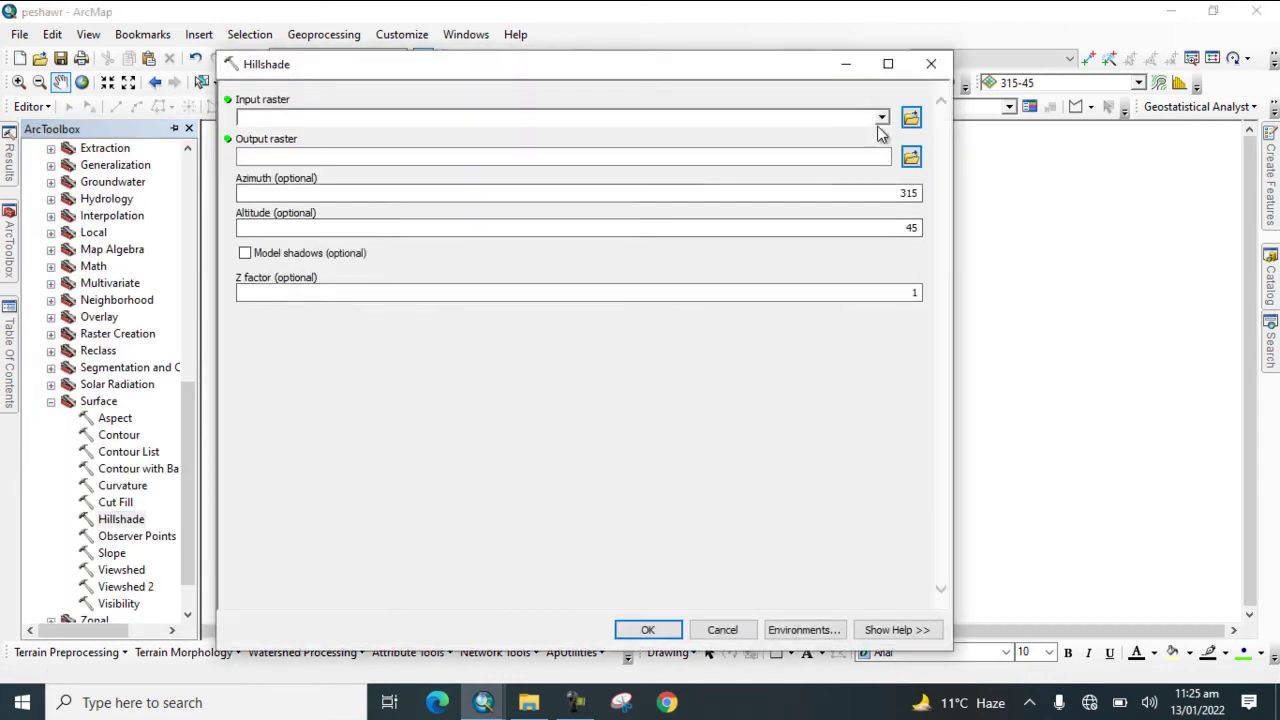
click(881, 117)
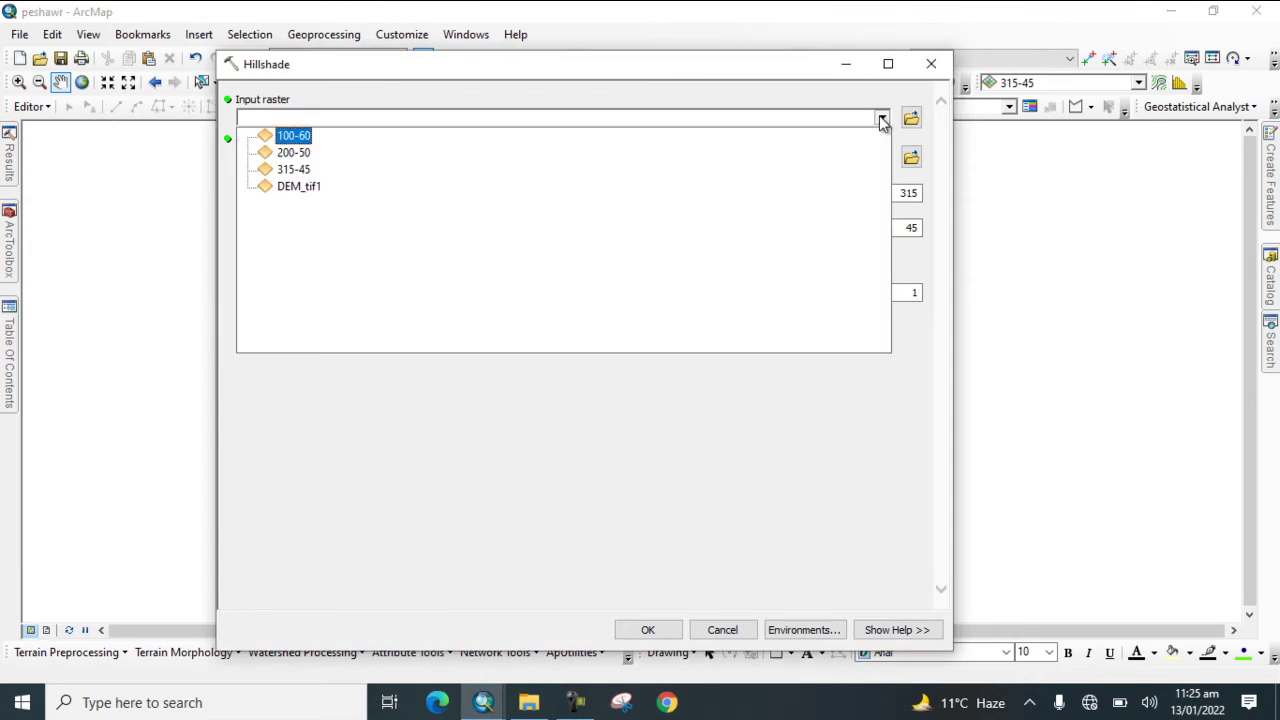
click(292, 186)
click(906, 195)
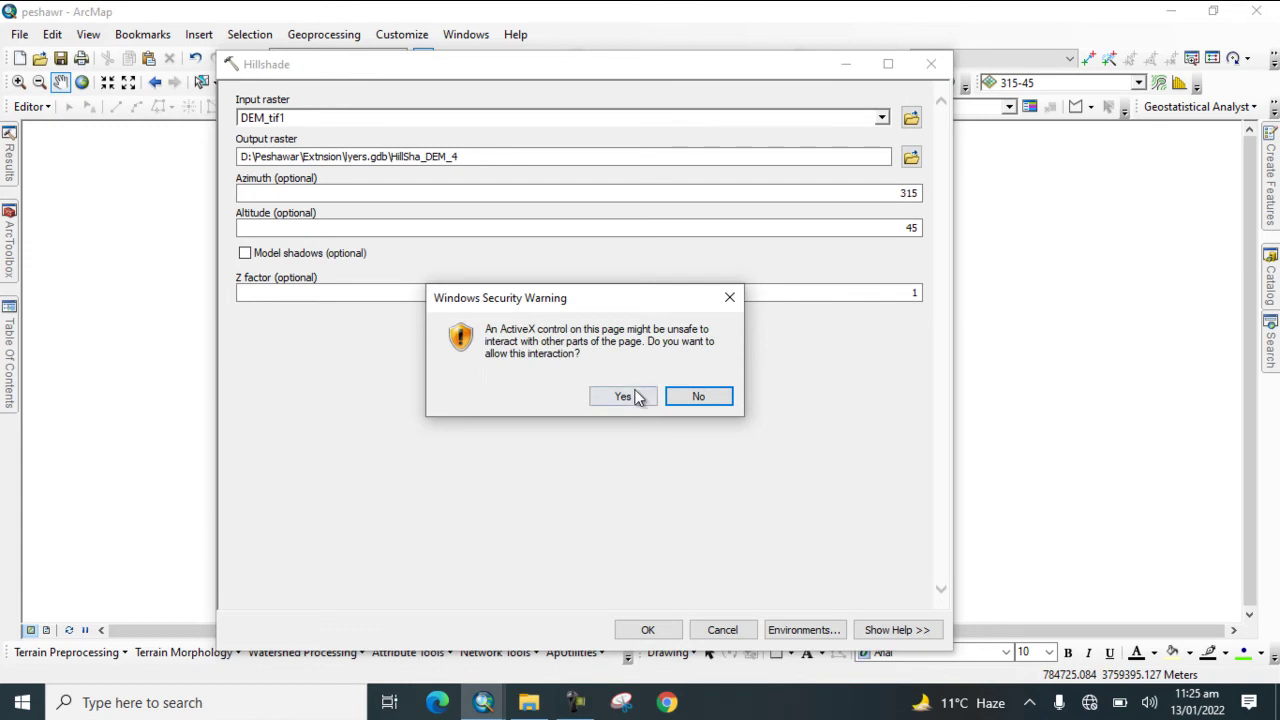
click(622, 396)
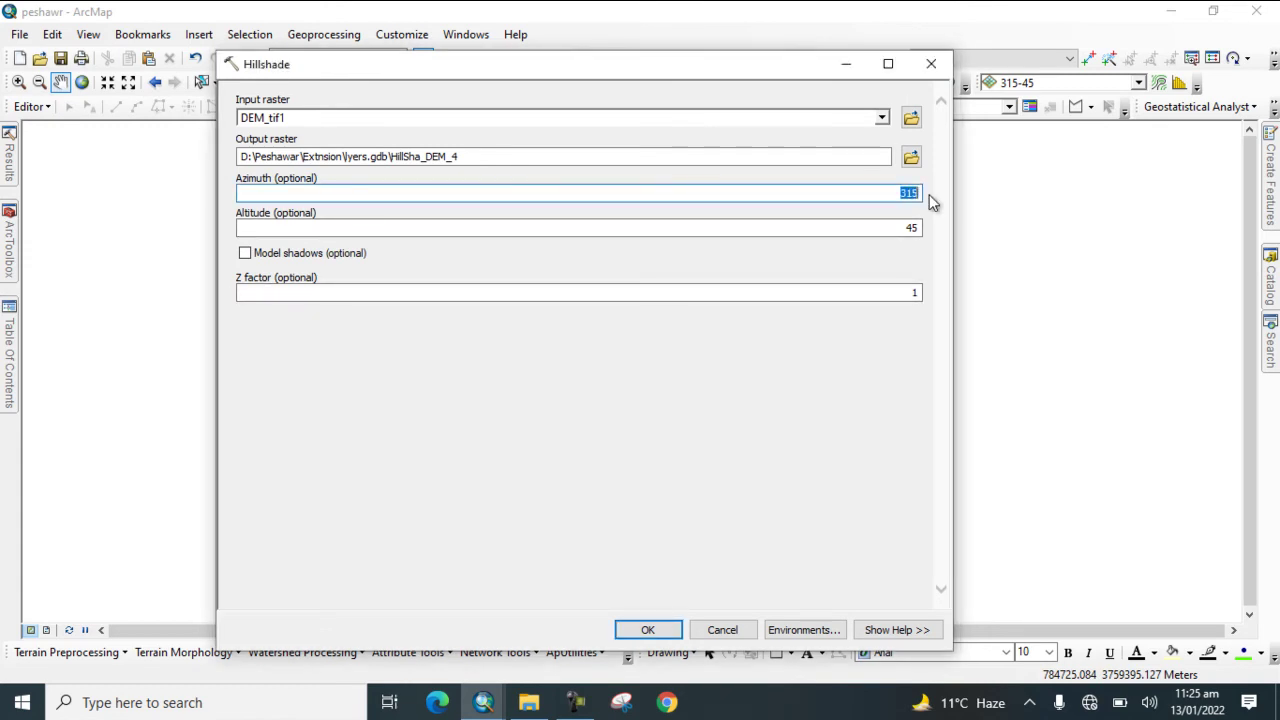
text(90)
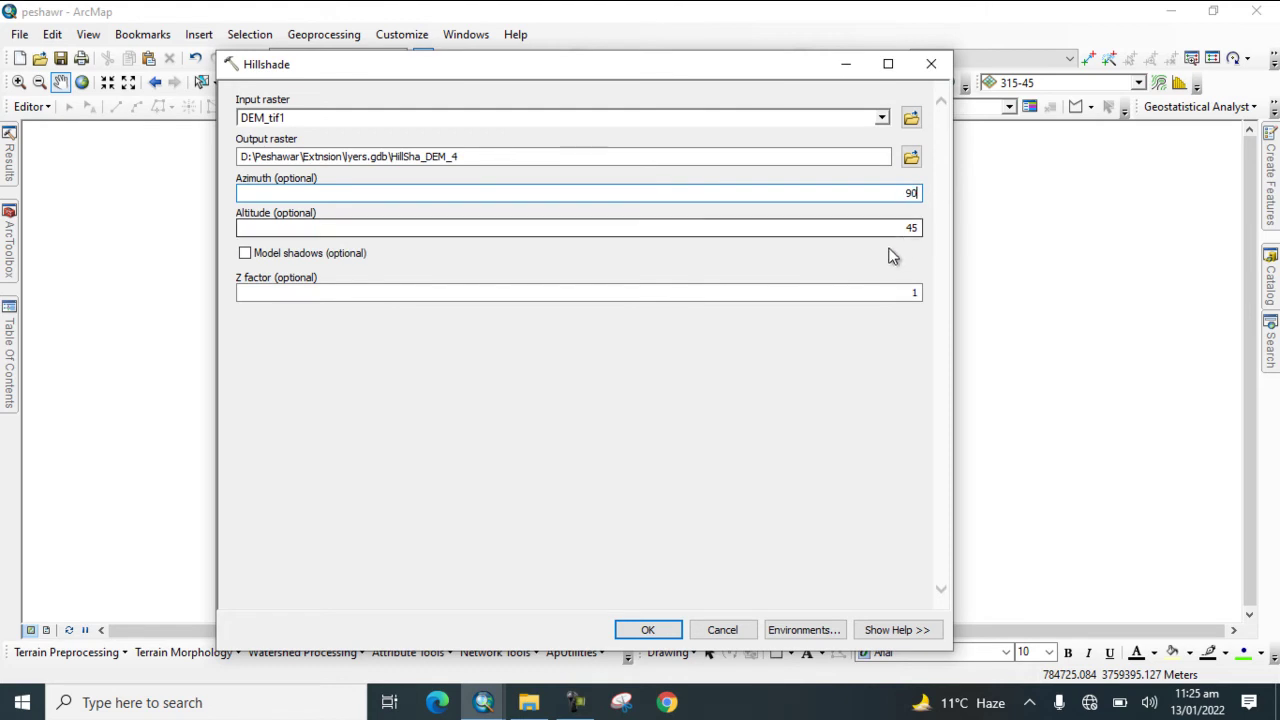
double_click(911, 228)
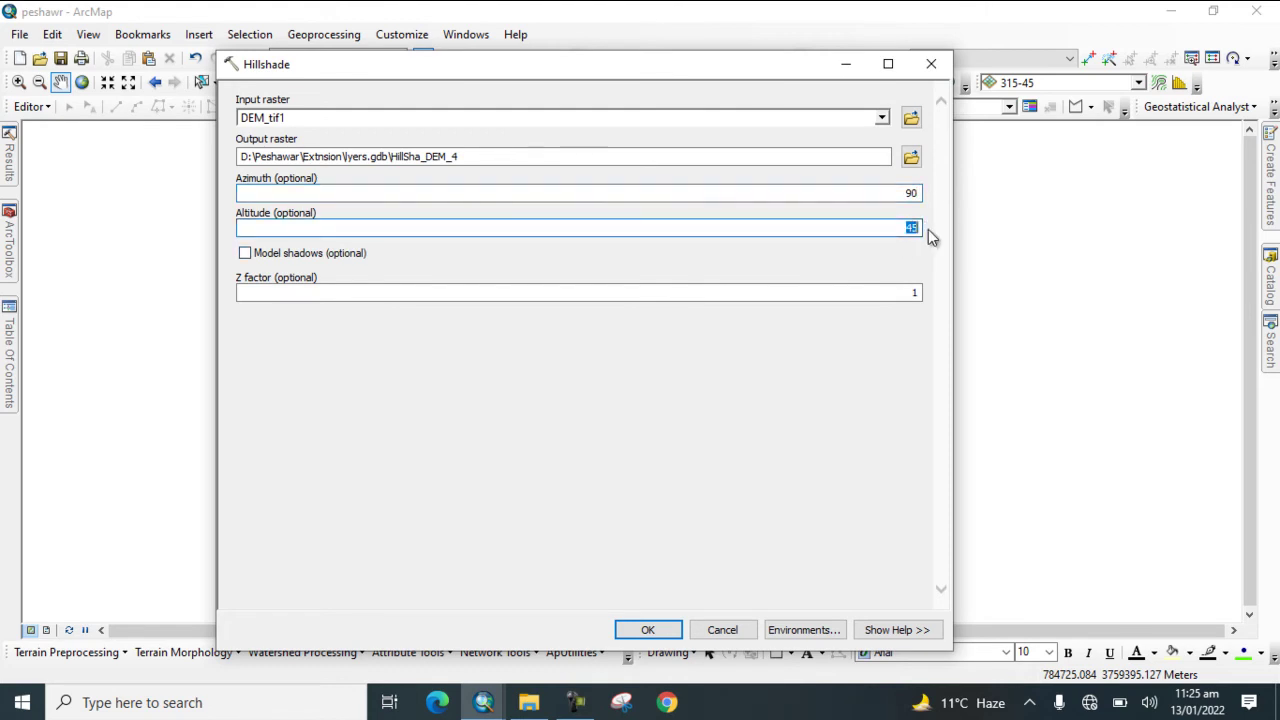
text(50)
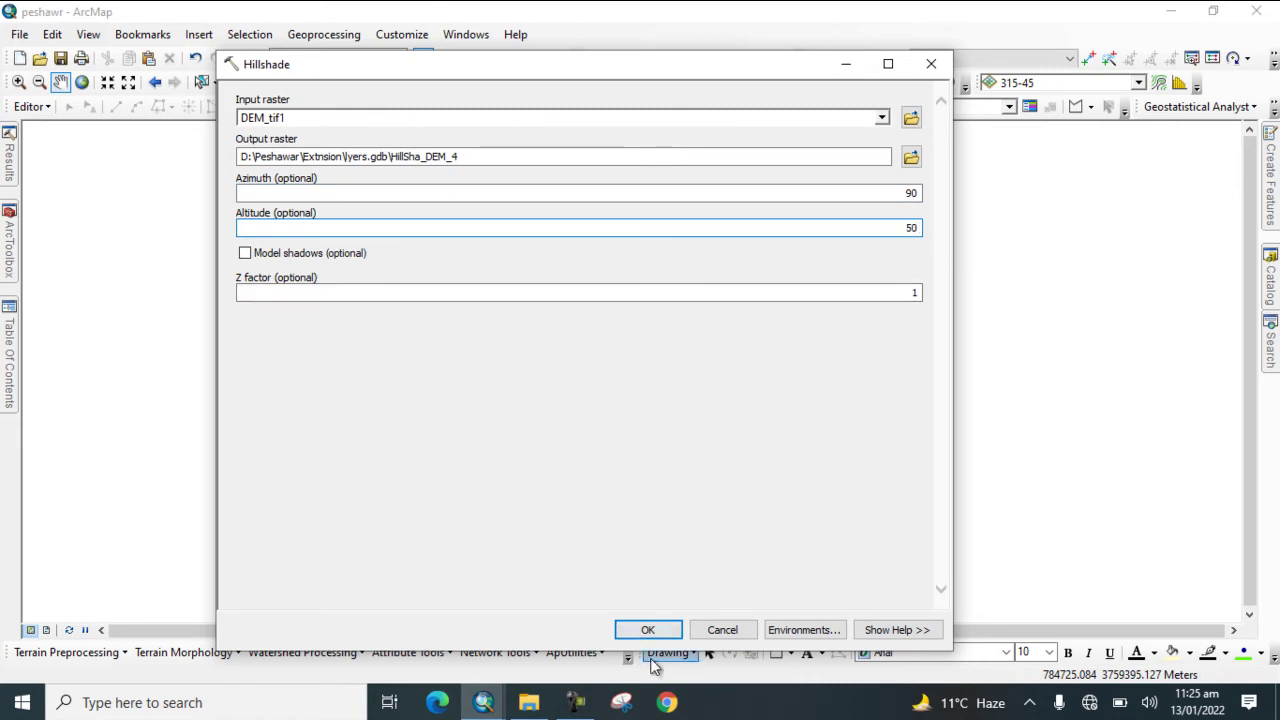
click(650, 630)
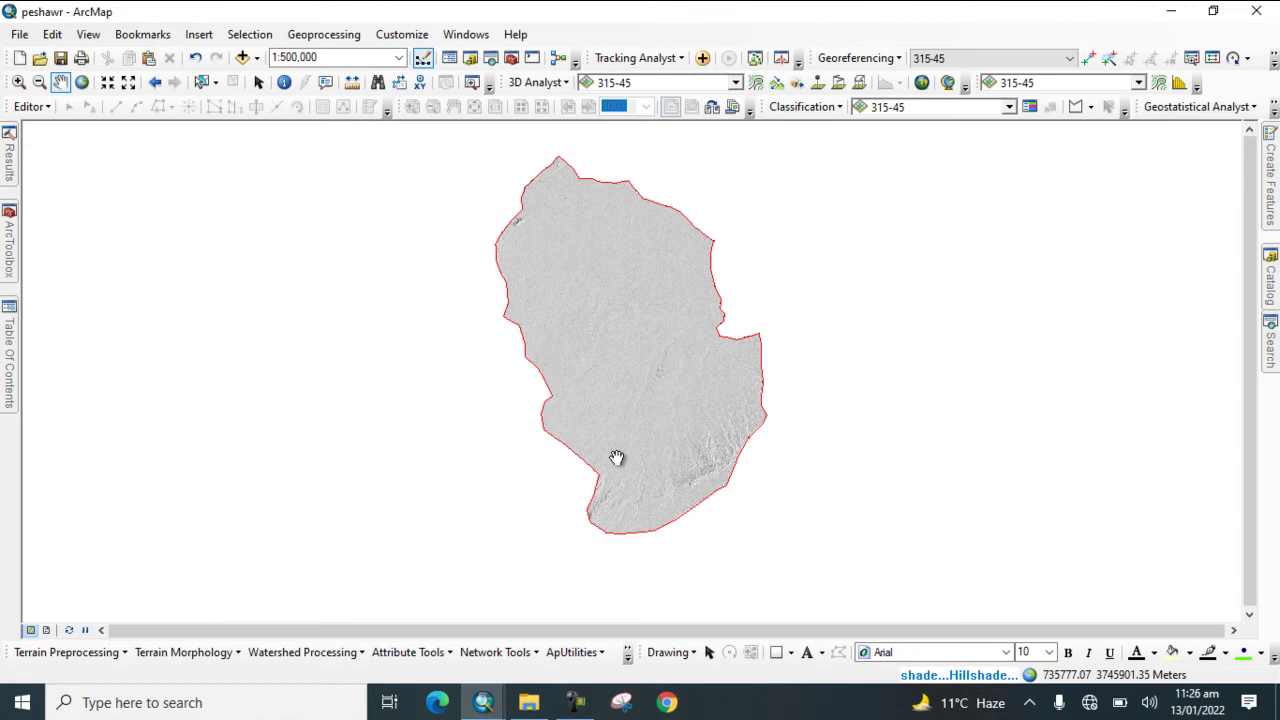
Step: Rename the fourth hillshade layer as 90-50
click(7, 340)
click(113, 226)
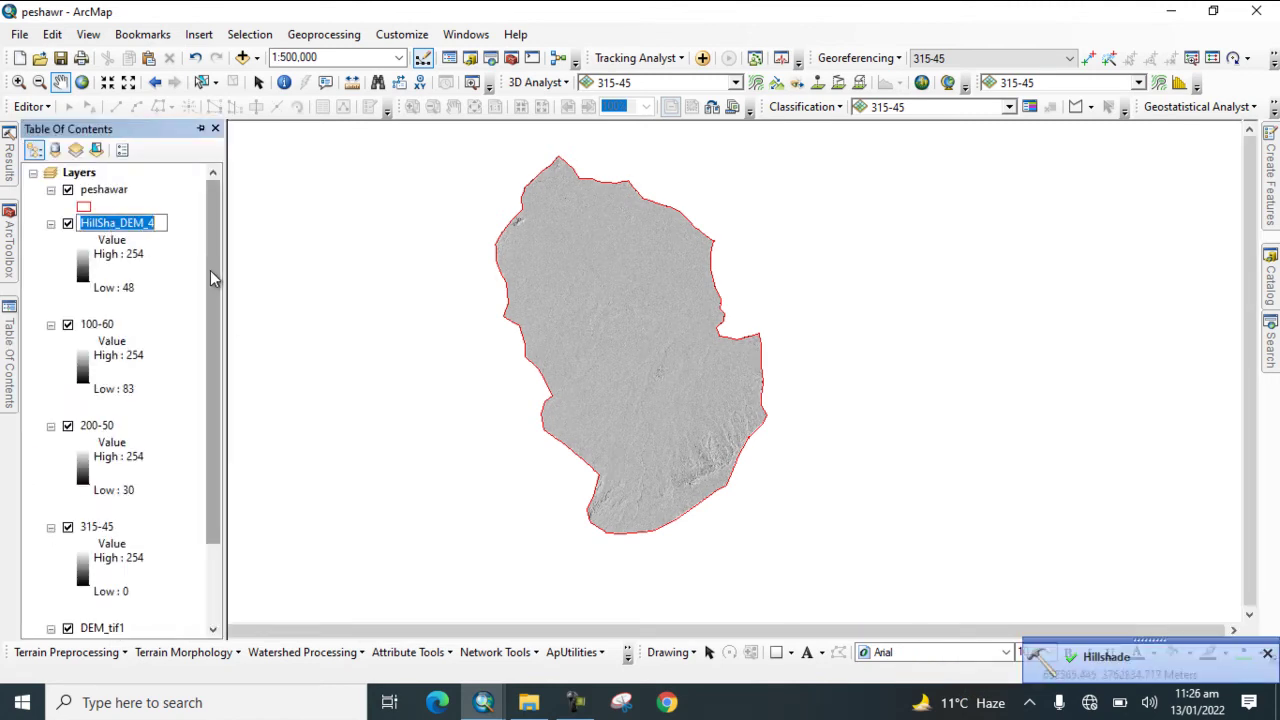
text(90-)
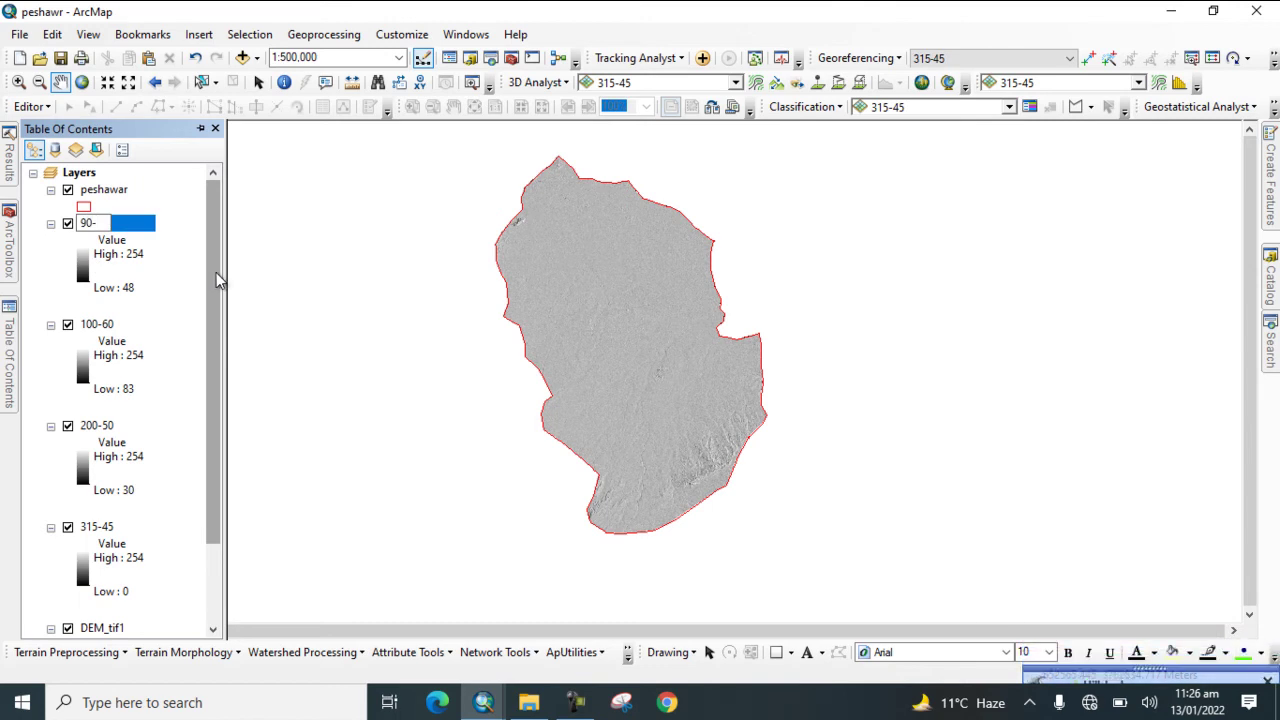
text(30)
click(261, 269)
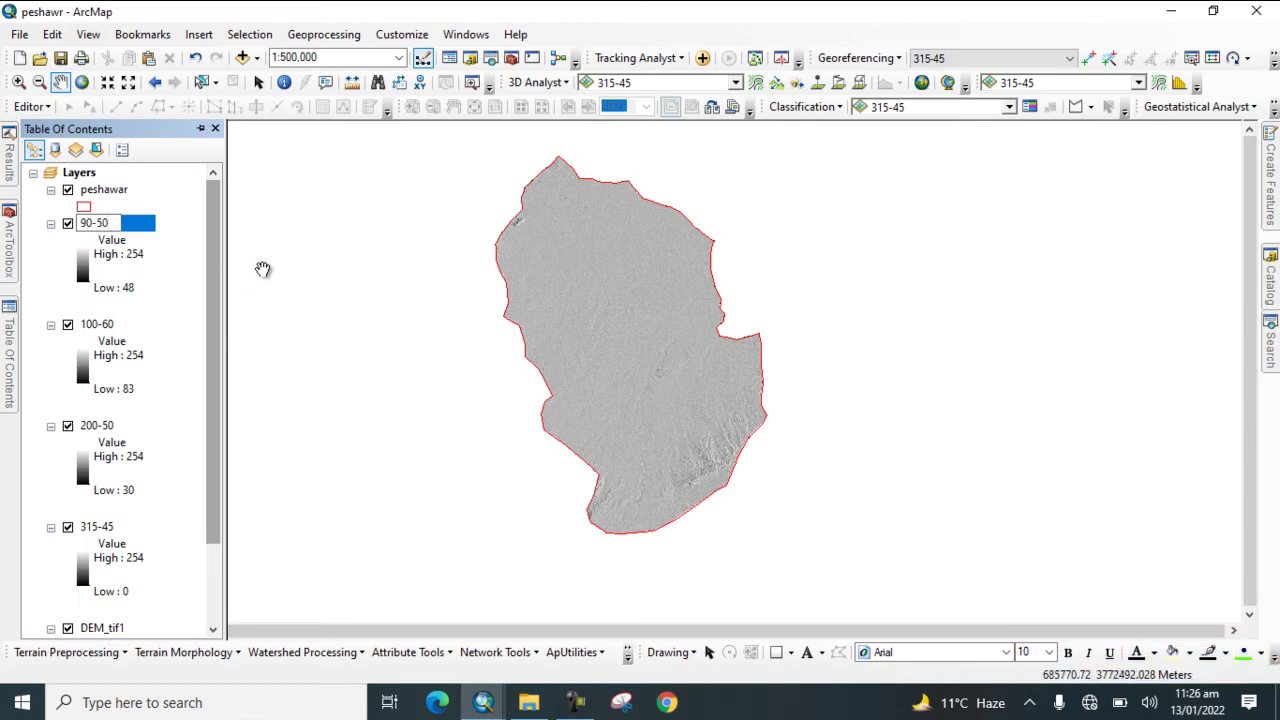
Step: Hide the 100-60, 200-50, 315-45 and DEM_tif1 layers, leaving the 90-50 hillshade and the peshawar boundary displayed
drag(263, 270, 626, 373)
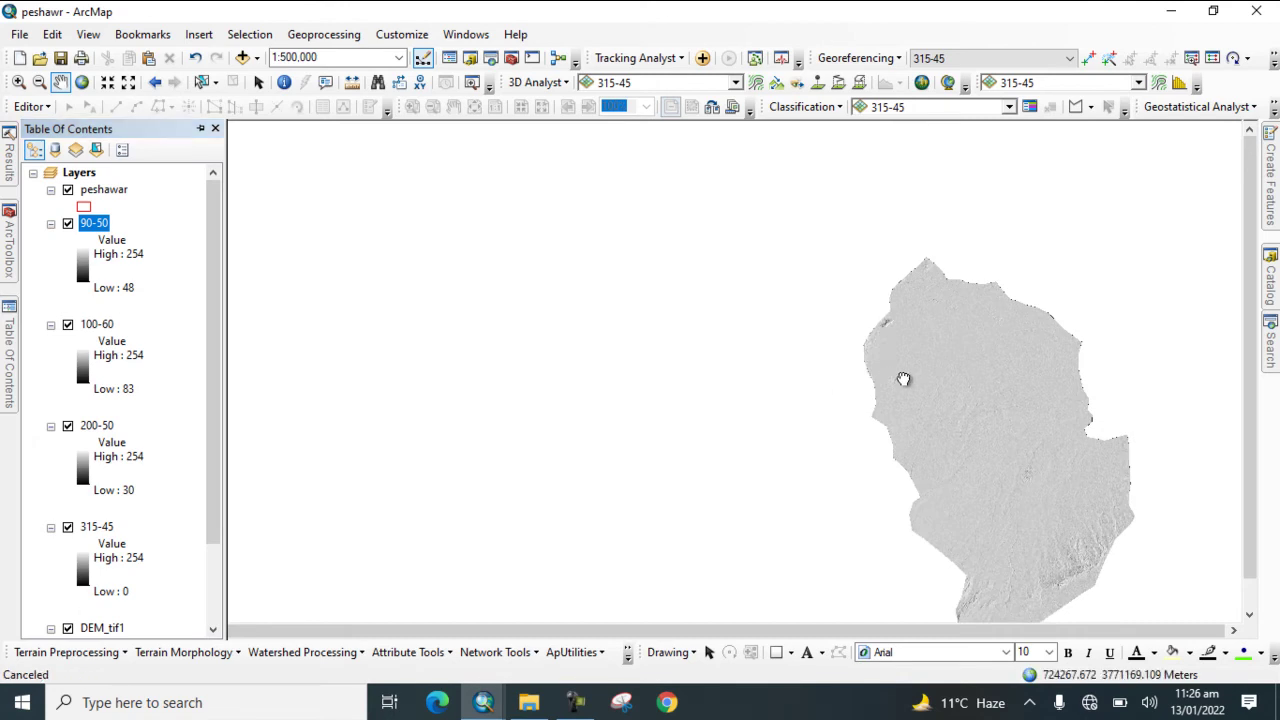
drag(903, 380, 616, 263)
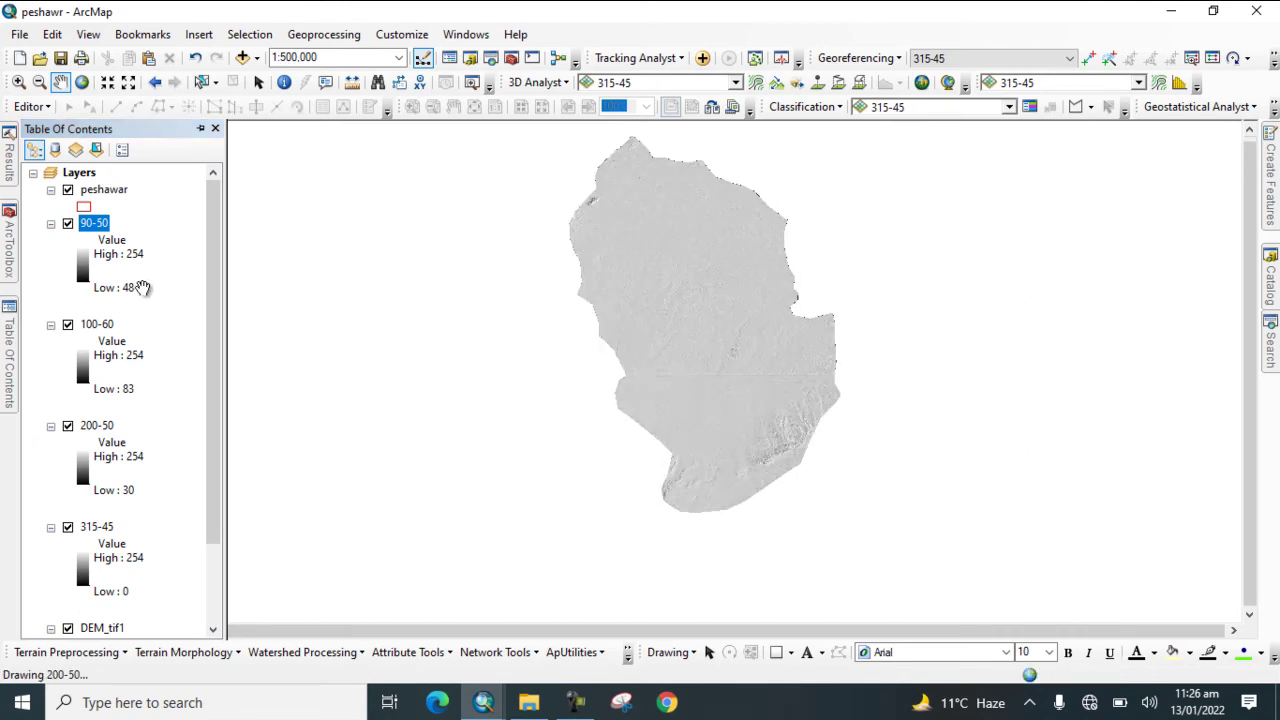
click(68, 325)
click(67, 426)
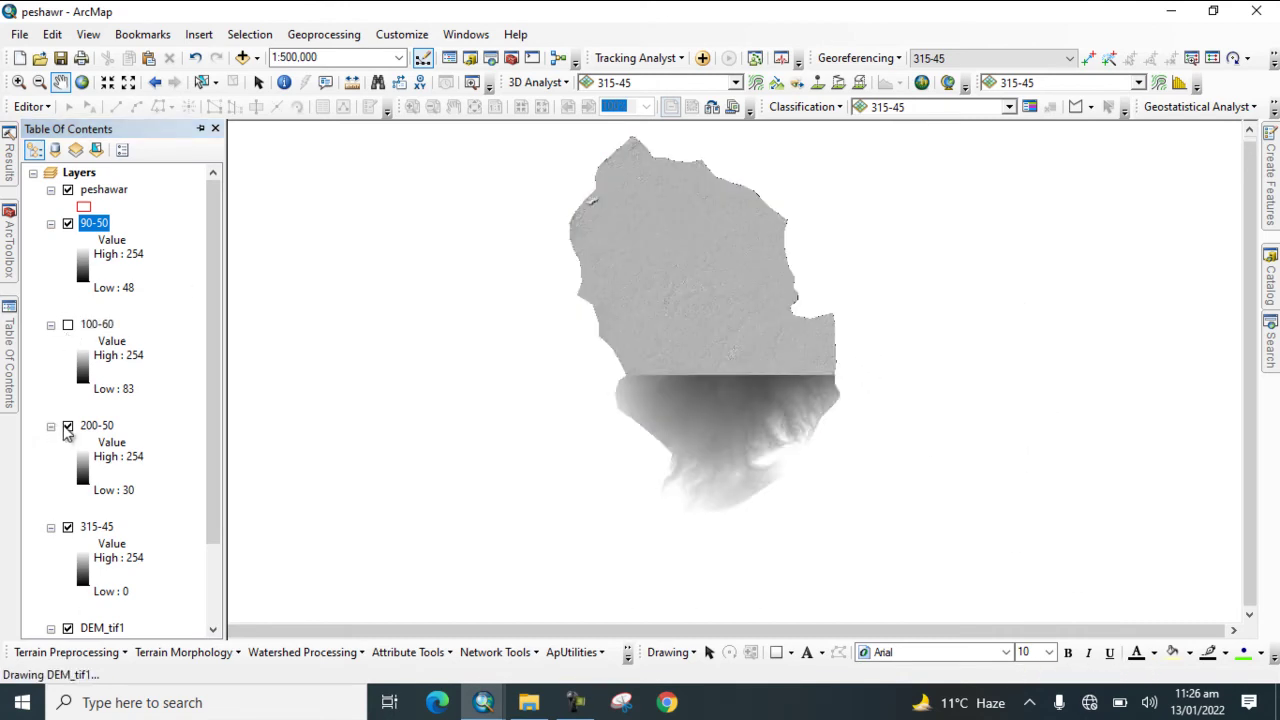
click(68, 527)
click(68, 627)
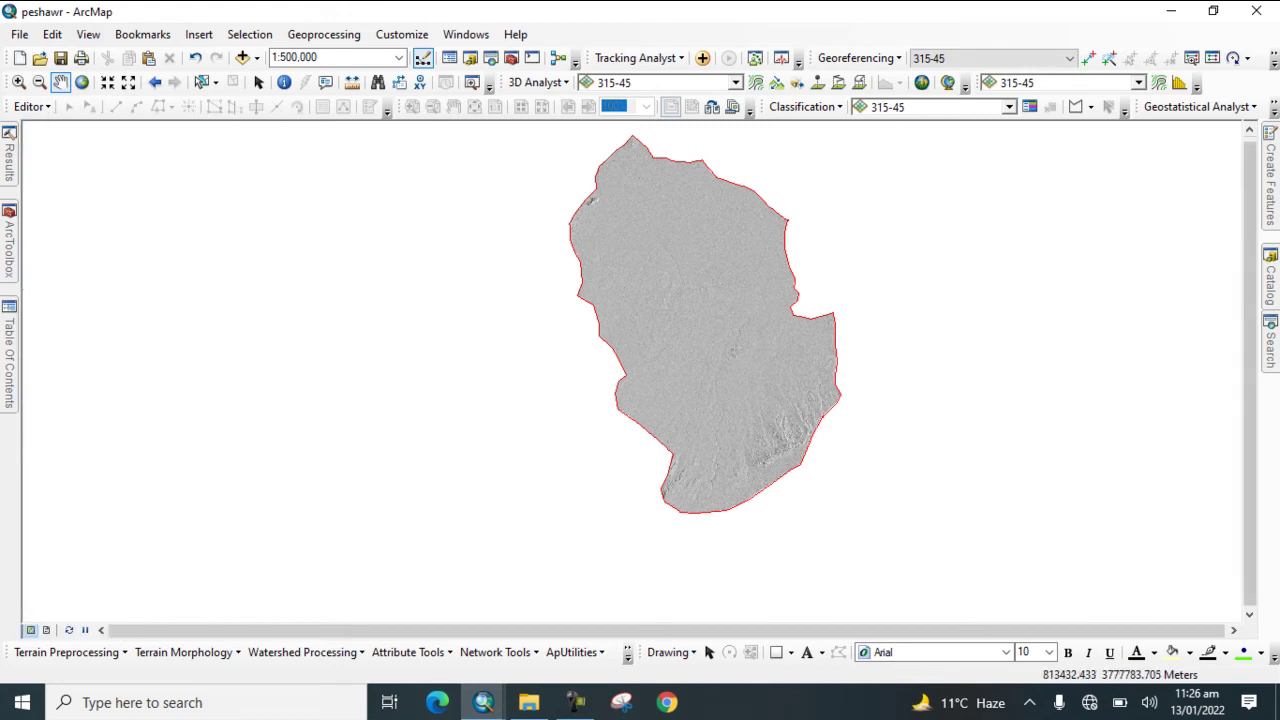
Step: Set up a new shapefile named Lineament in the Extnsion folder with the Polyline feature type
mouse_move(1277, 291)
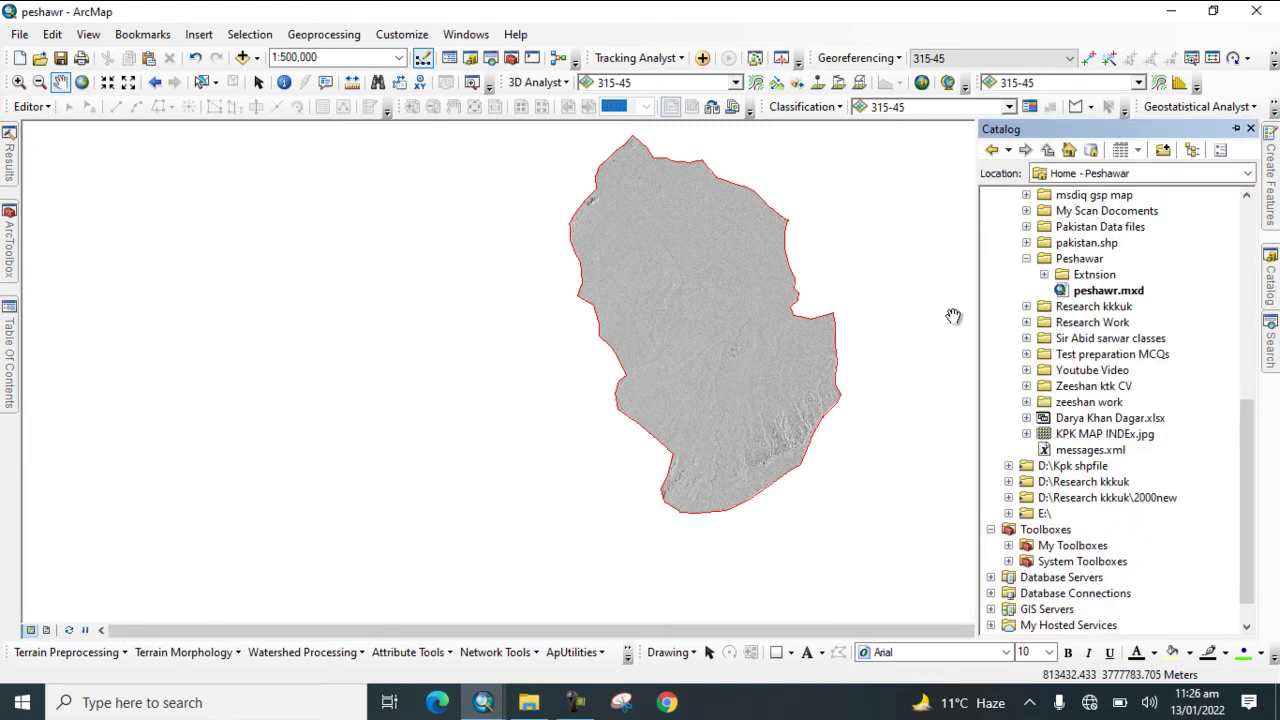
click(1080, 275)
right_click(1078, 275)
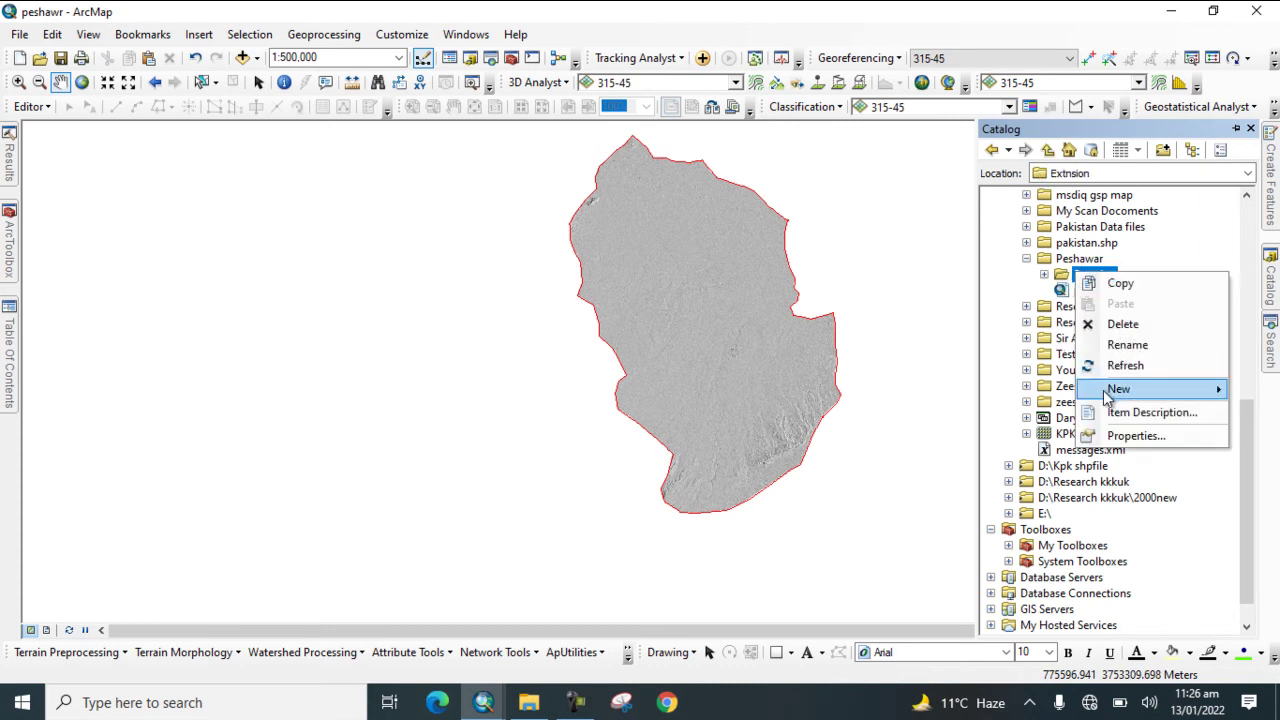
mouse_move(1107, 396)
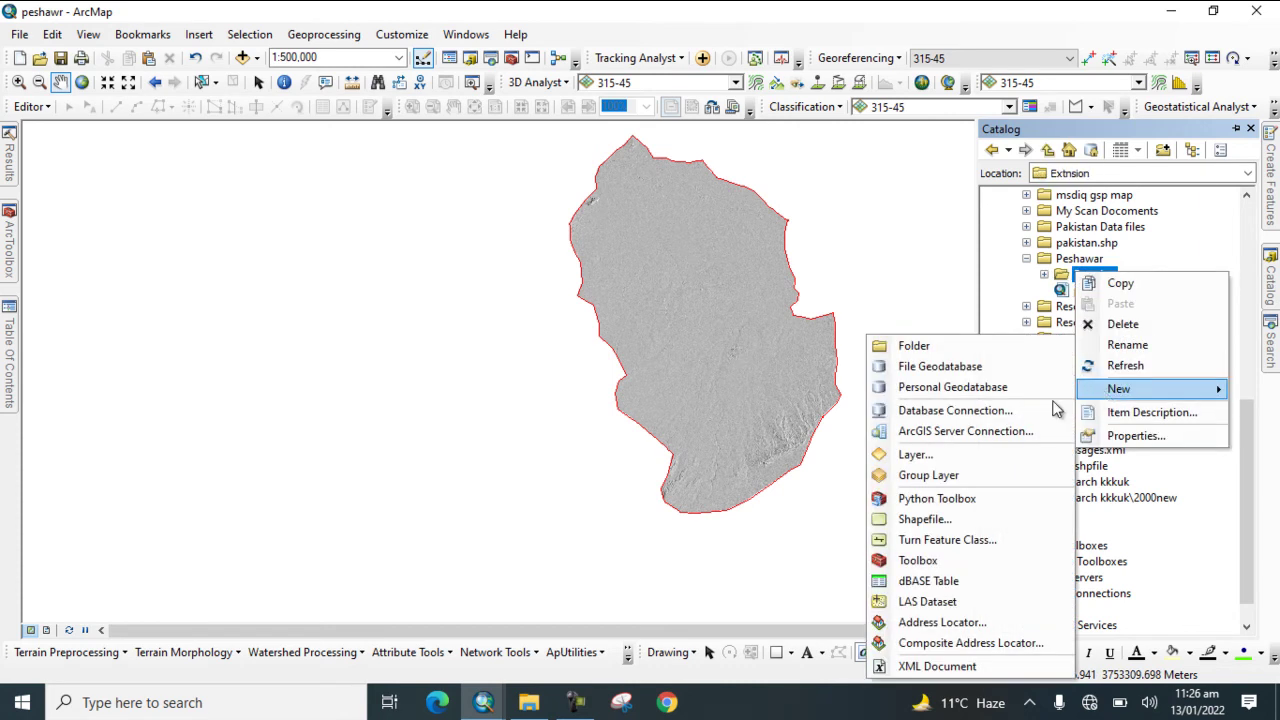
click(925, 519)
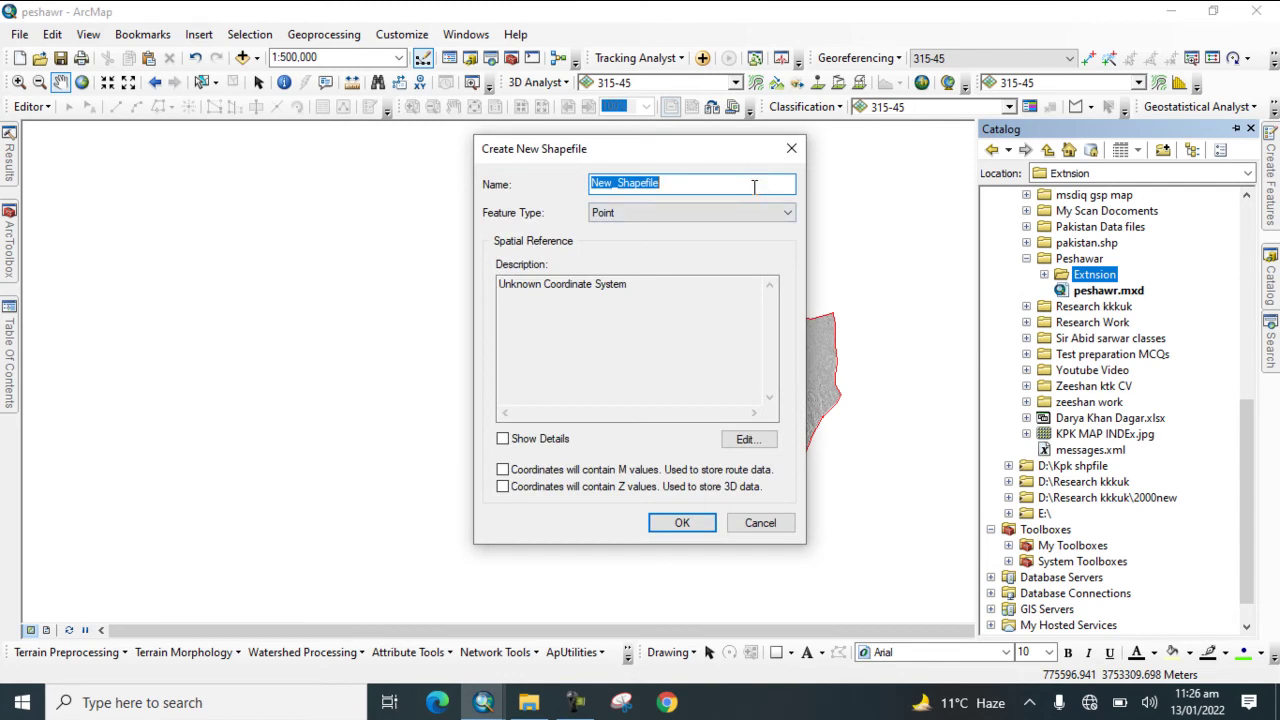
key(BackSpace)
text(Lineament)
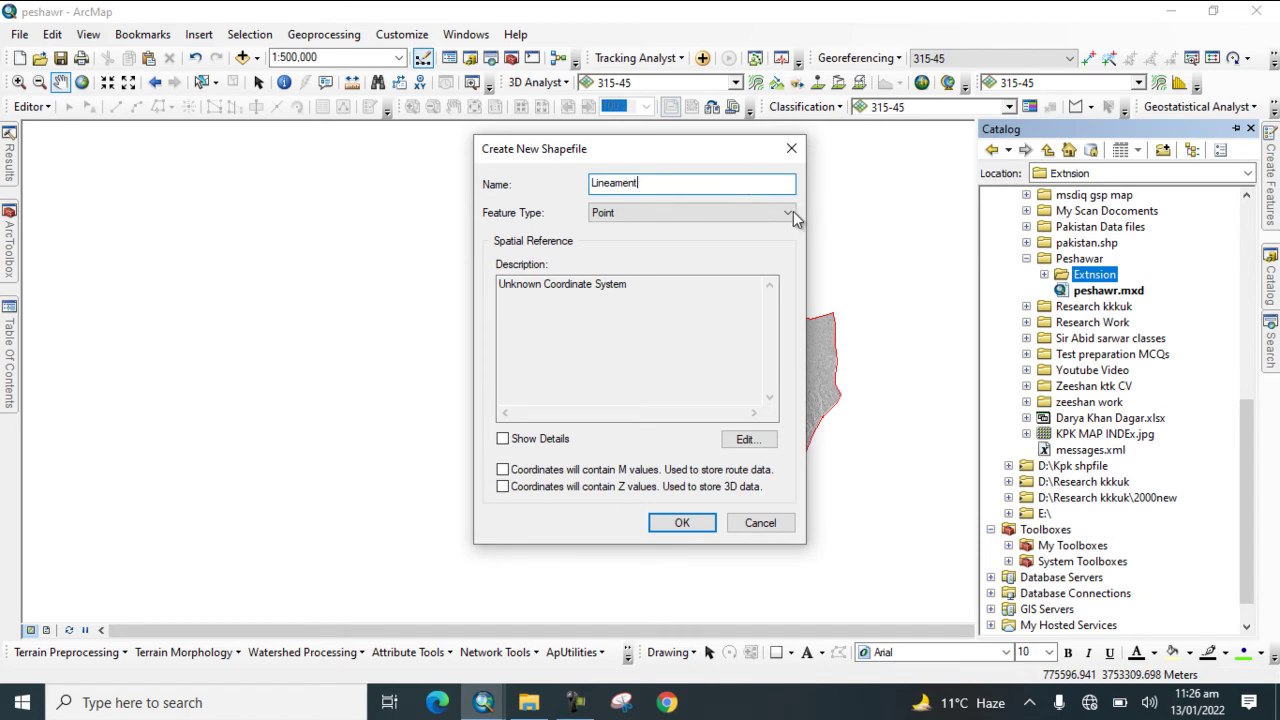
click(789, 212)
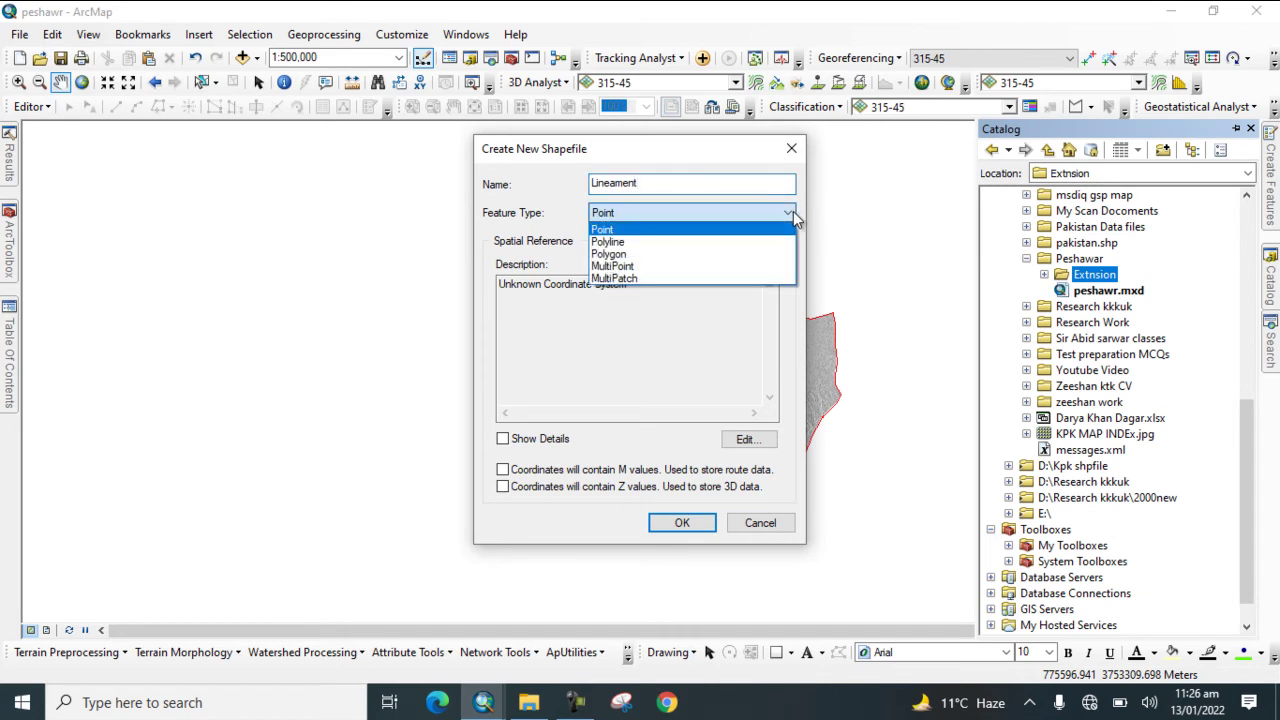
click(607, 242)
Step: Assign the WGS 1984 UTM Zone 42N coordinate system to the Lineament shapefile and create it
click(748, 440)
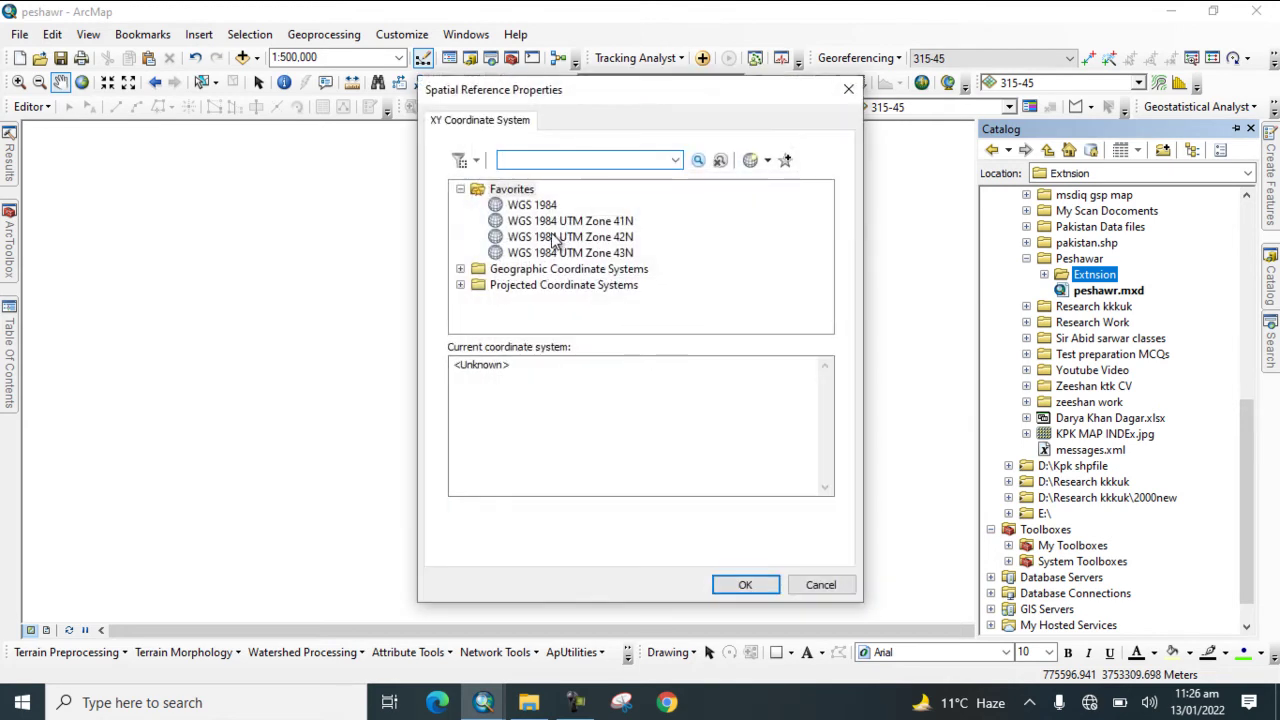
click(552, 240)
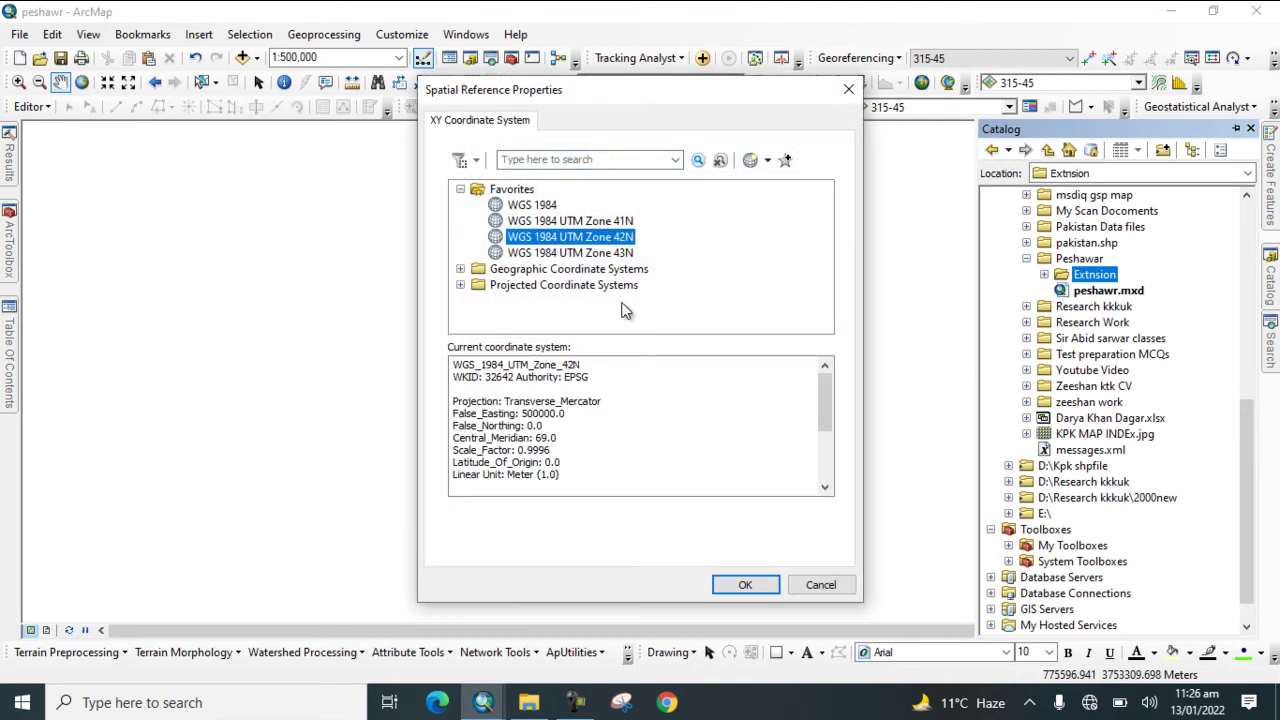
click(743, 585)
click(680, 524)
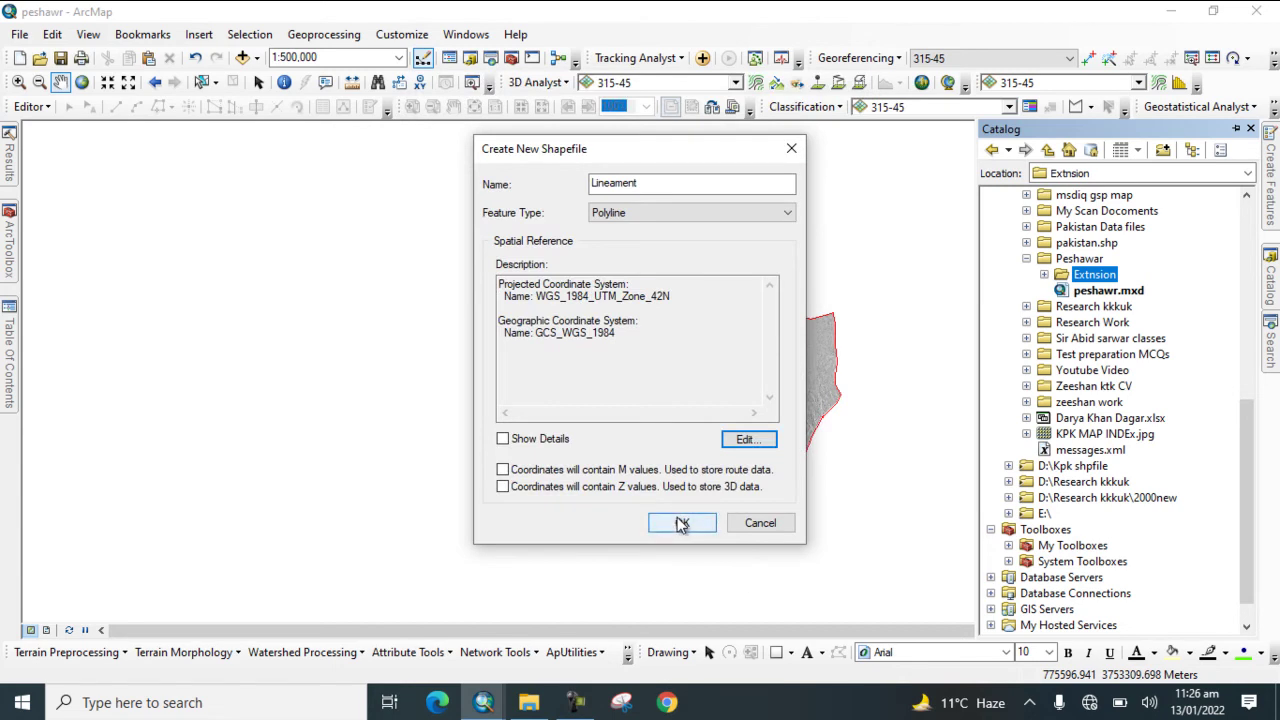
click(680, 524)
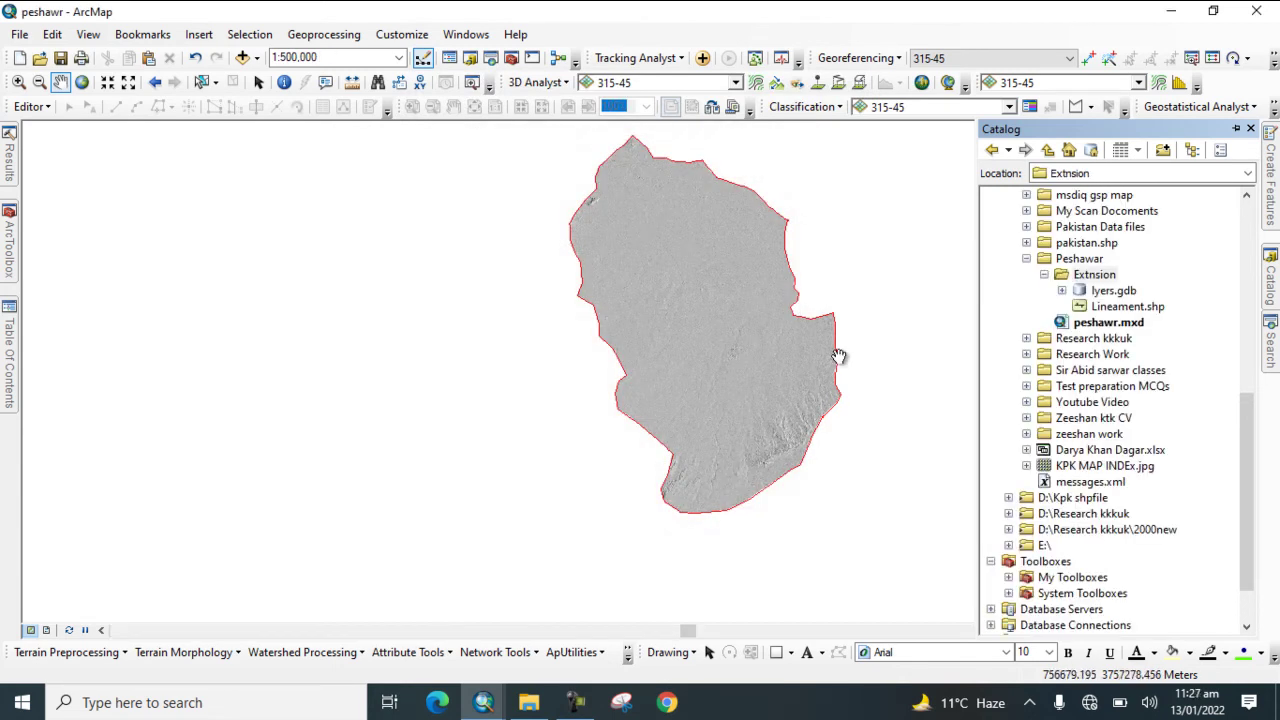
Step: Start an editing session on the Lineament layer
drag(746, 354, 654, 372)
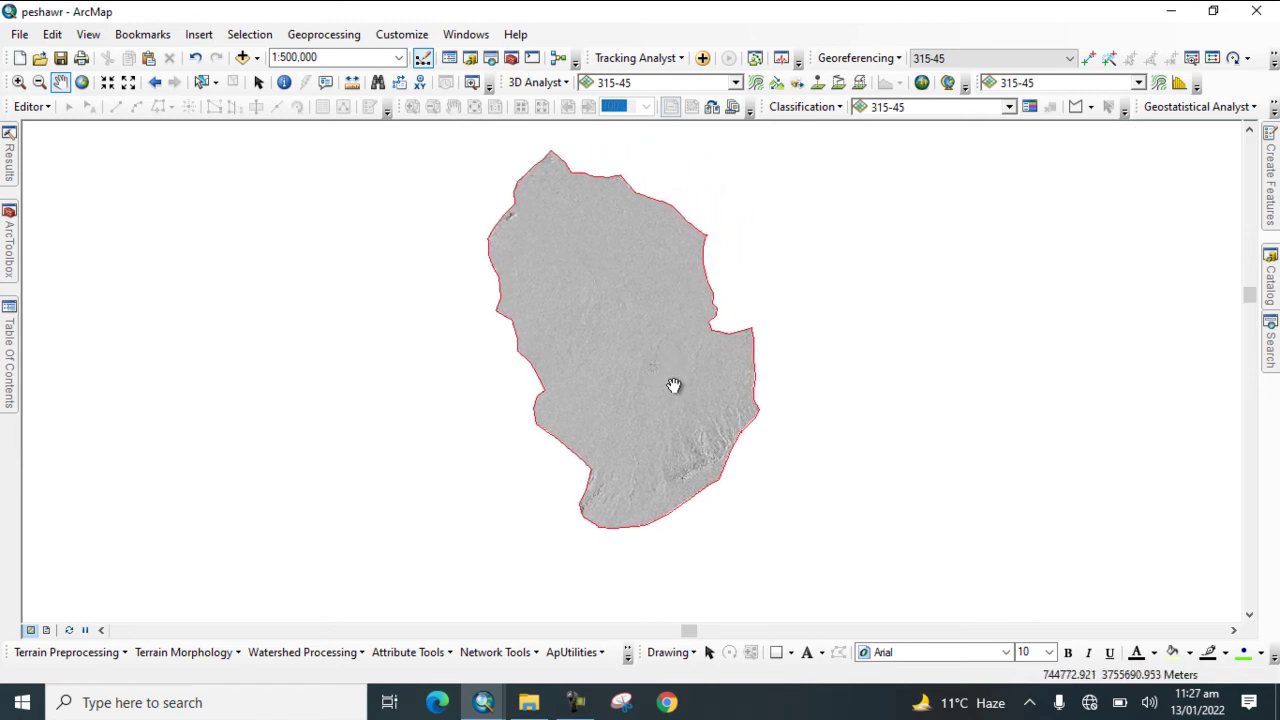
click(29, 107)
click(47, 129)
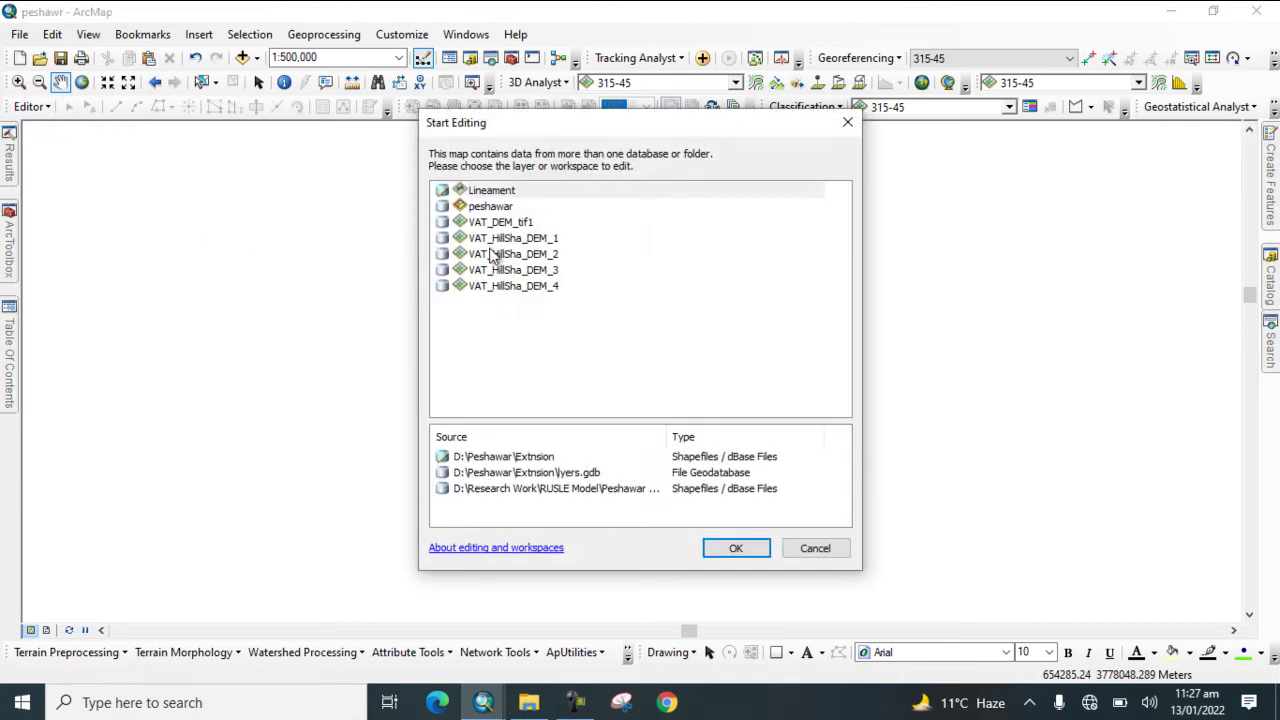
click(490, 192)
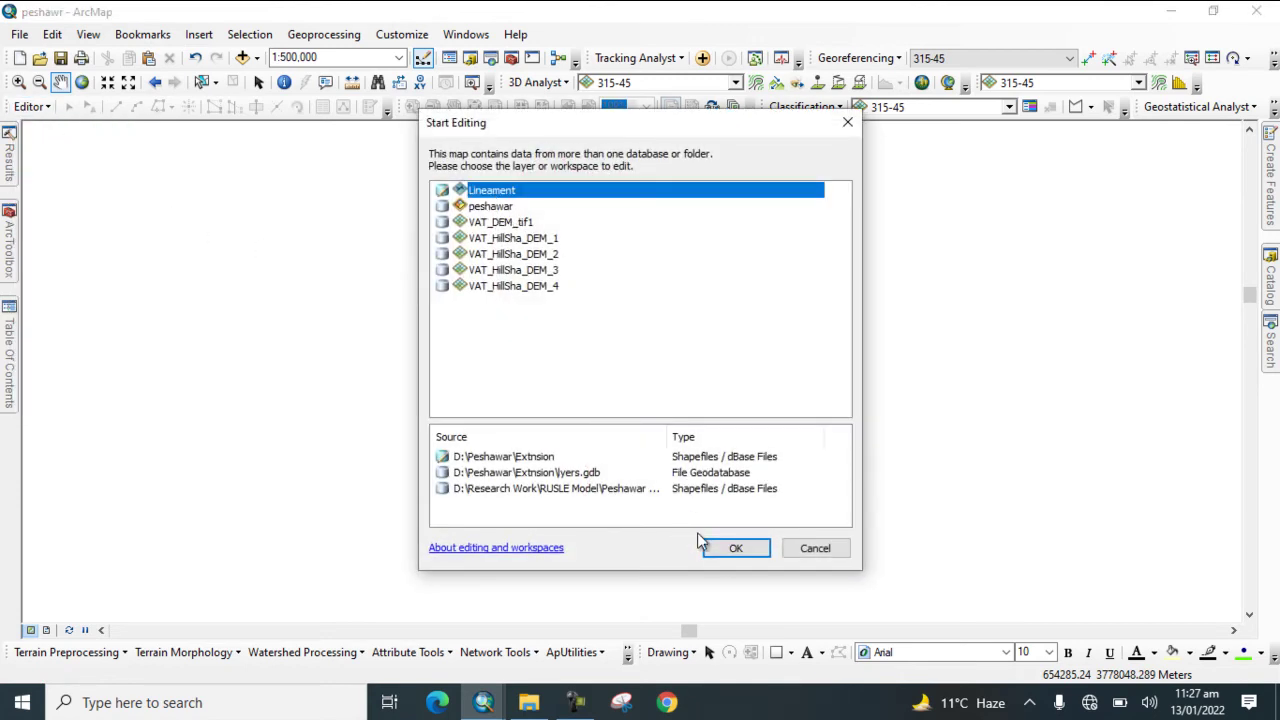
click(723, 549)
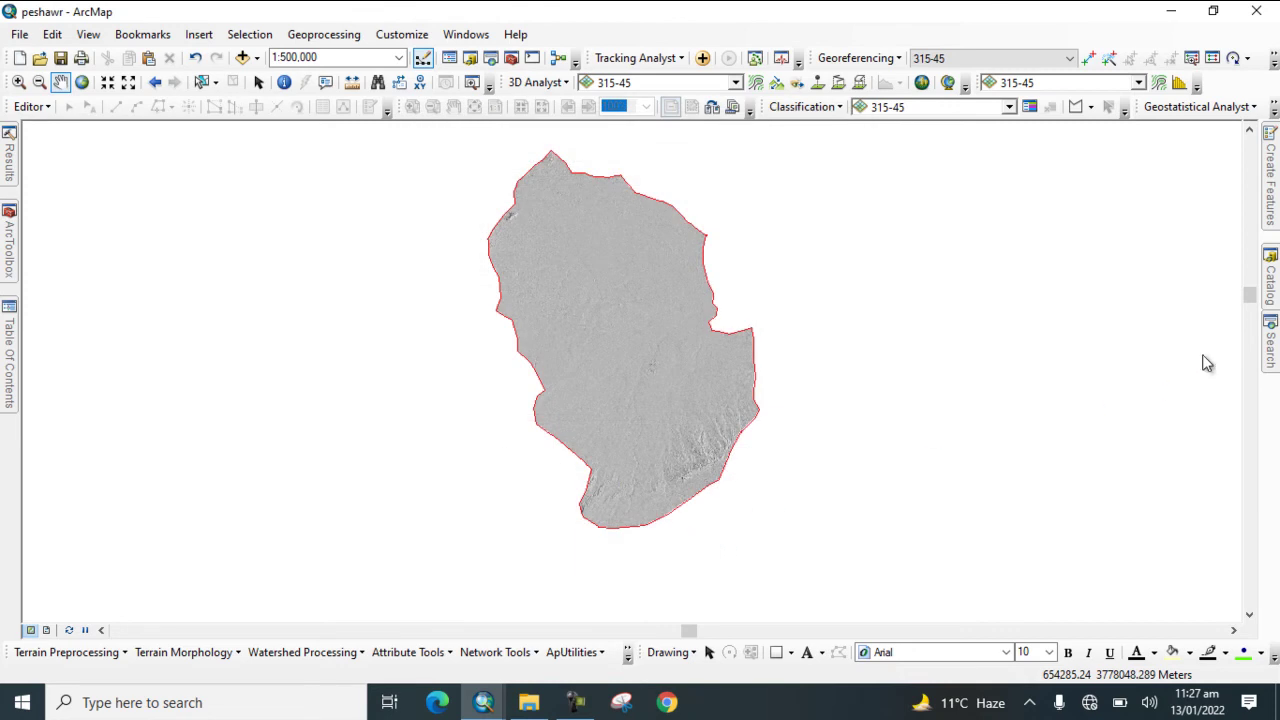
Step: Digitize the first polyline of the Lineament layer along the southern foot of the rugged ridge in the southeast
click(1270, 205)
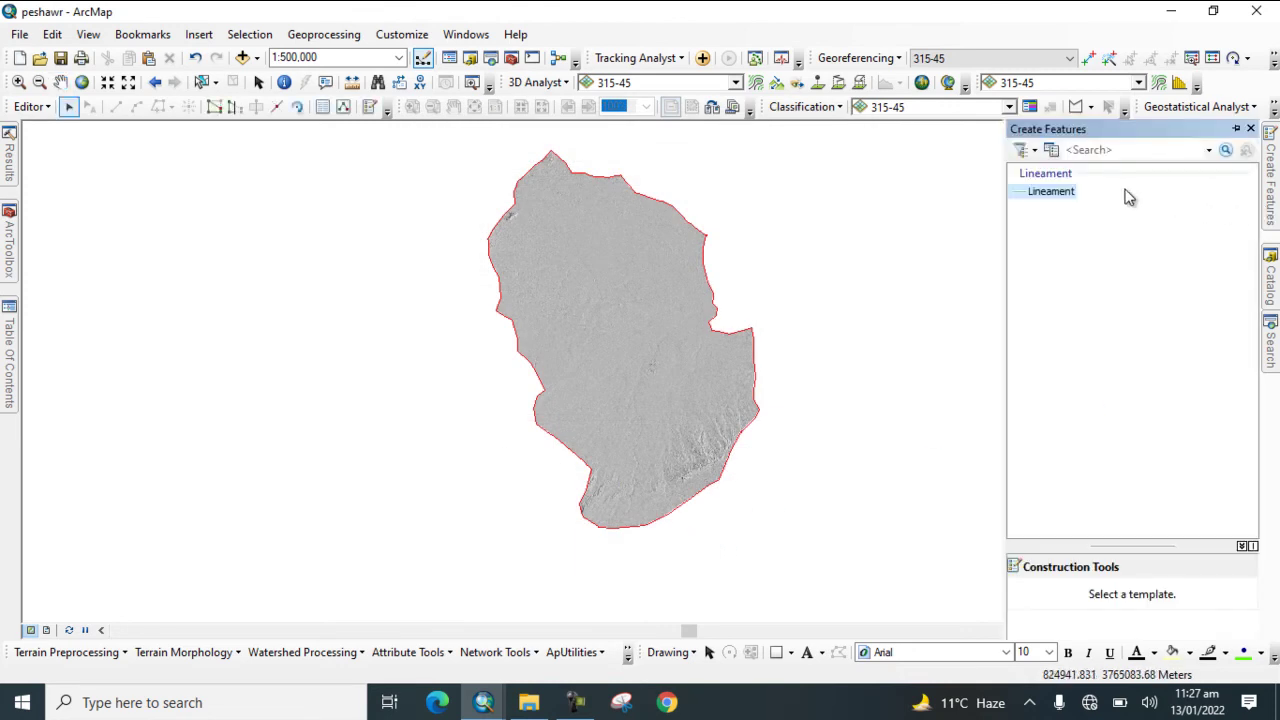
click(1068, 191)
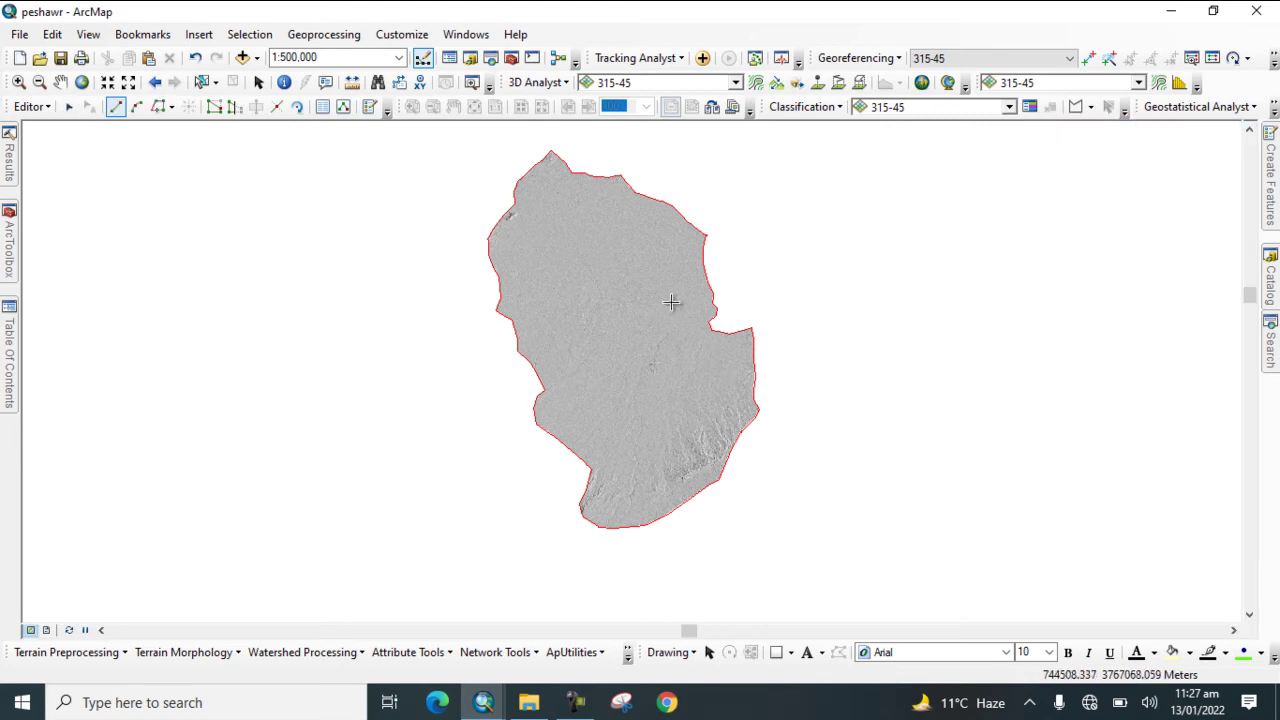
scroll(733, 470, up, 2)
scroll(733, 470, up, 1)
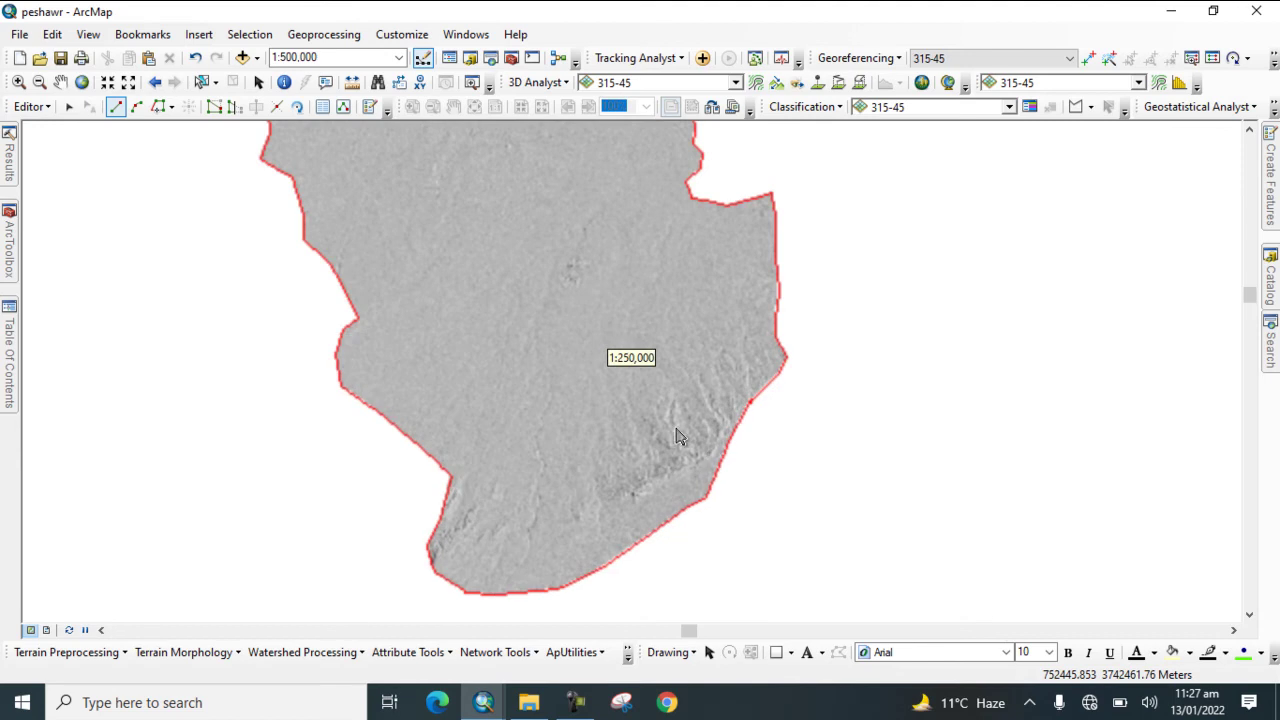
scroll(680, 446, up, 3)
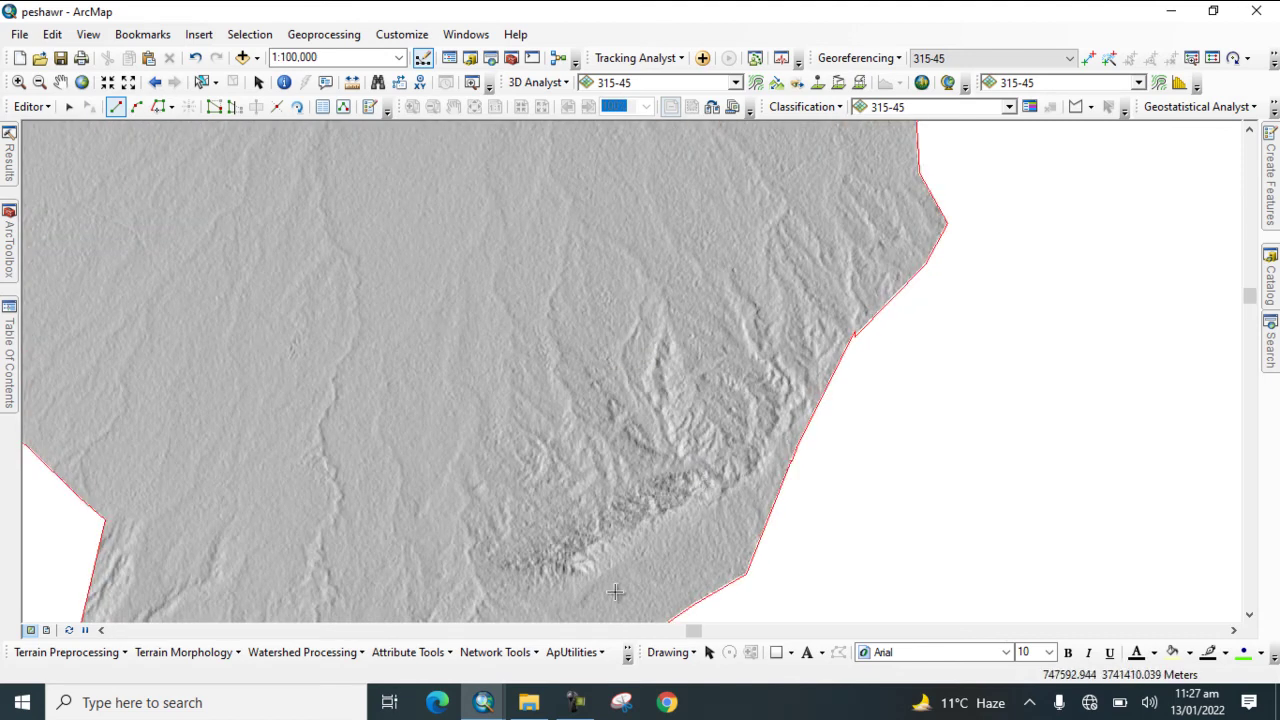
scroll(615, 593, up, 2)
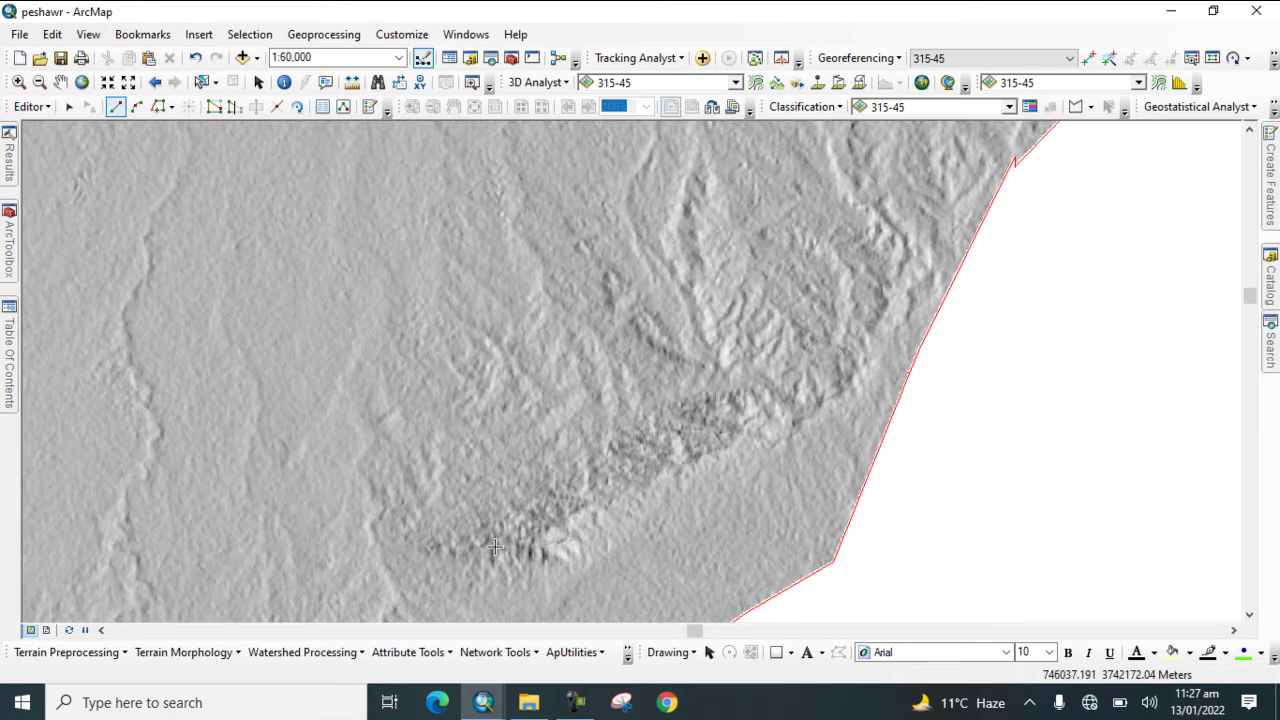
scroll(520, 546, up, 3)
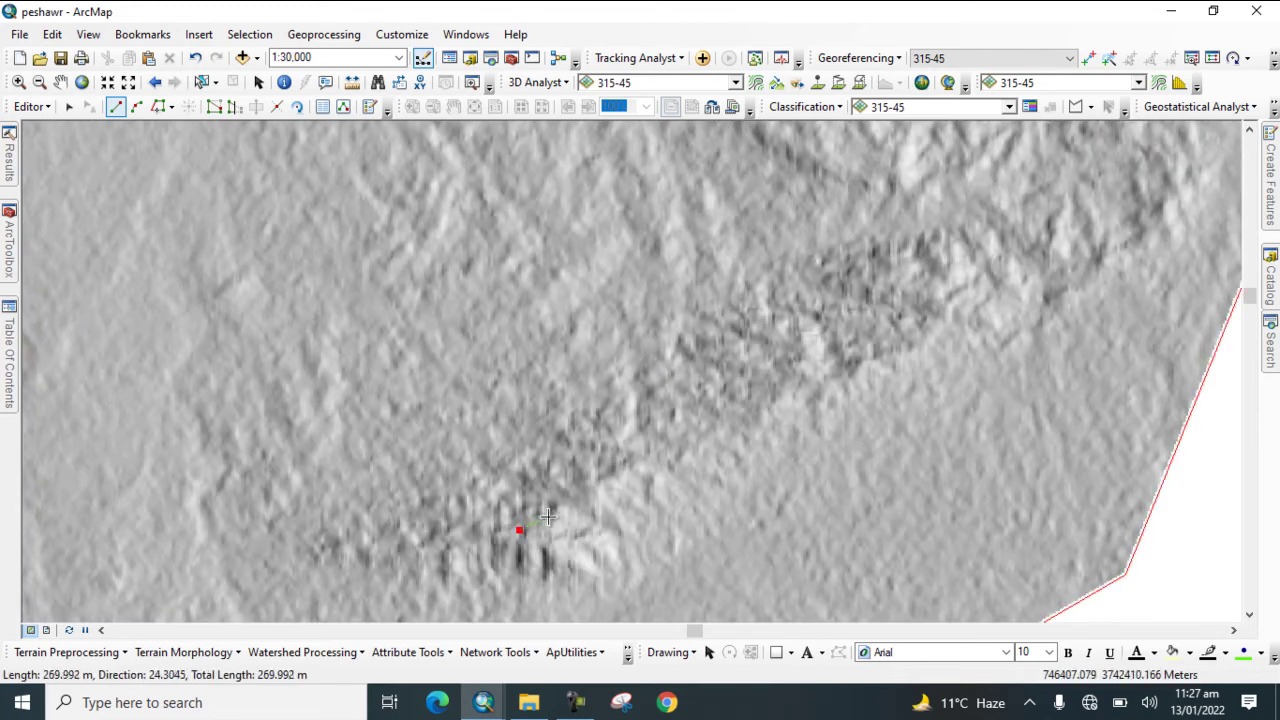
scroll(545, 516, down, 2)
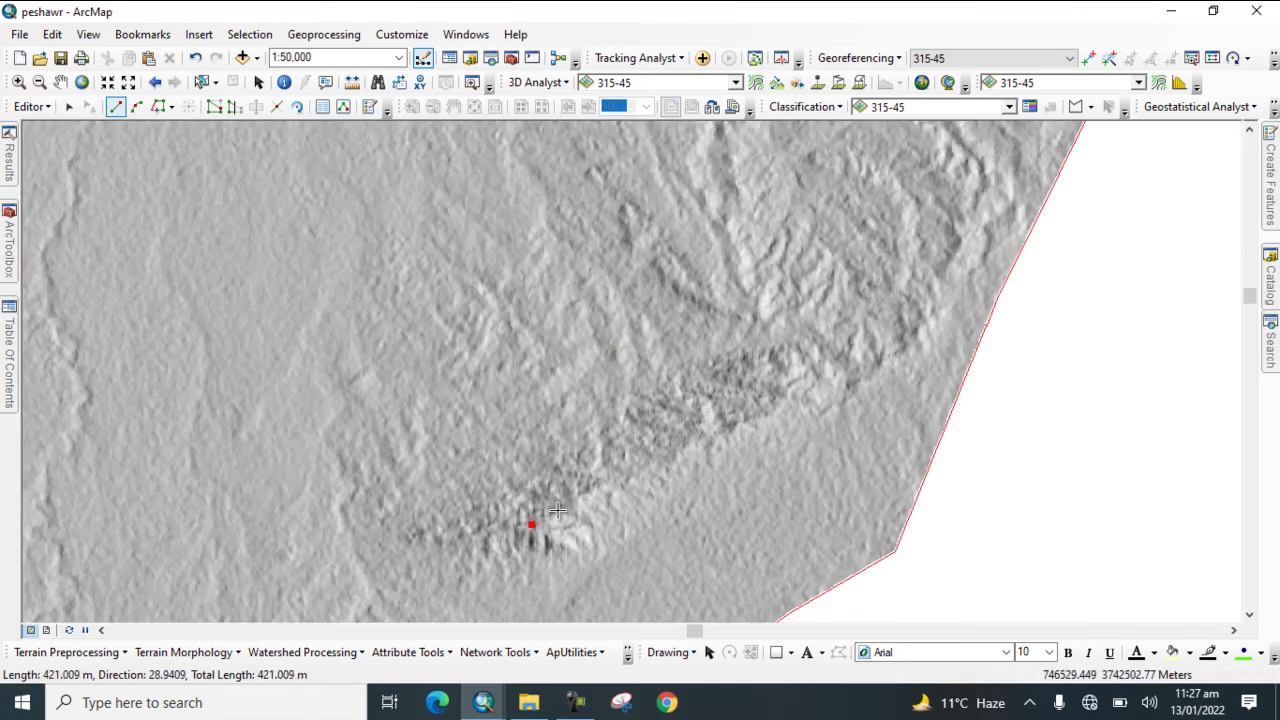
click(567, 505)
click(594, 490)
click(617, 480)
click(648, 465)
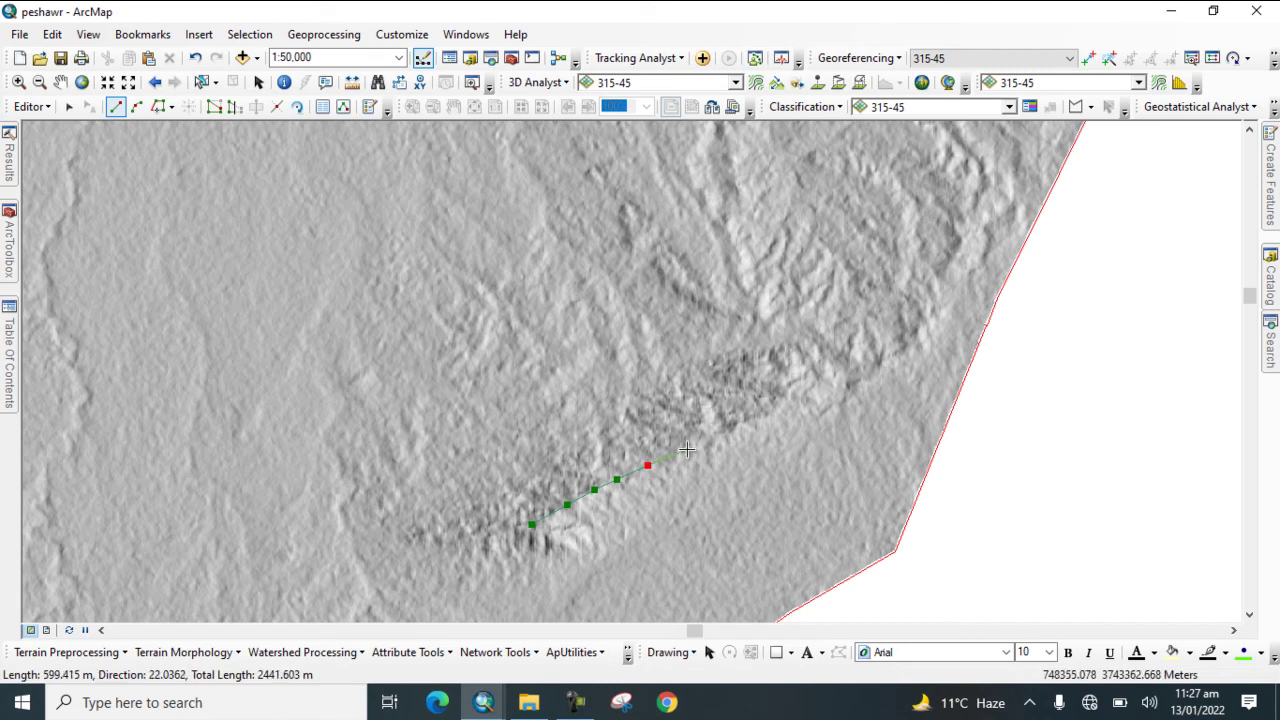
click(689, 446)
double_click(705, 435)
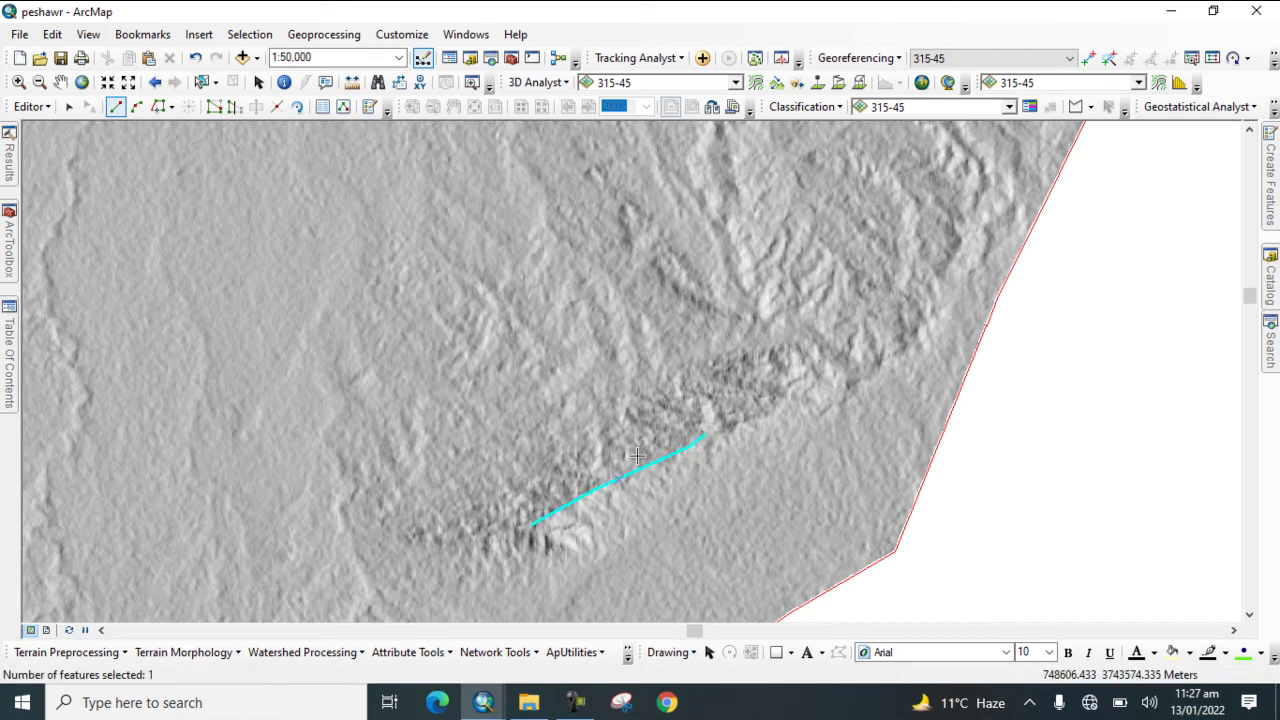
Step: Digitize a winding lineament running south-southeast past the western end of the ridge
click(324, 436)
click(332, 448)
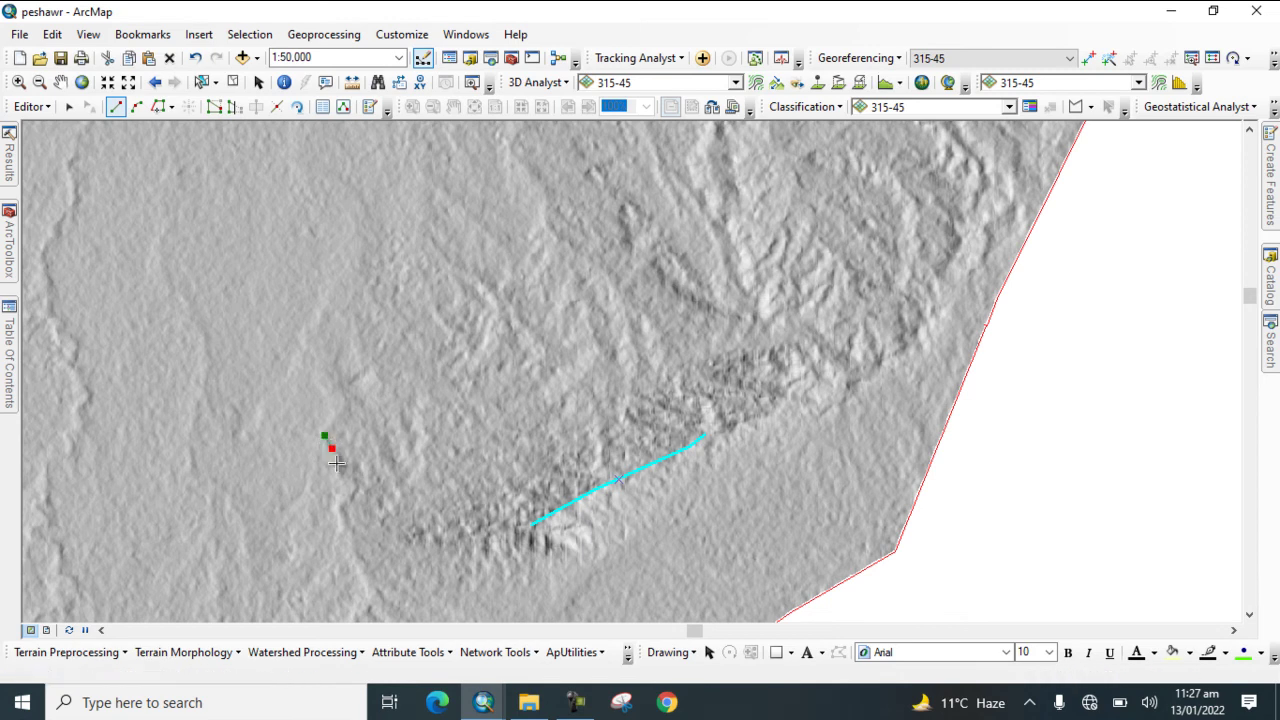
click(339, 464)
click(346, 474)
click(360, 481)
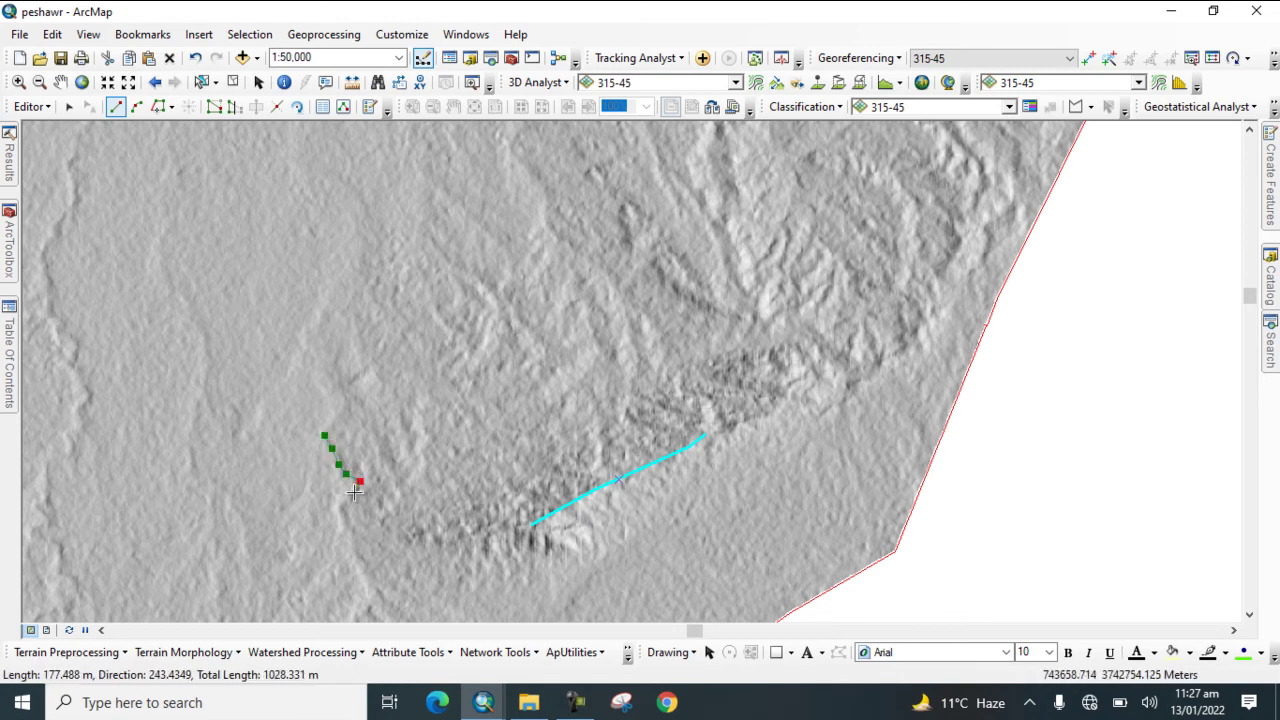
click(348, 495)
click(341, 509)
click(341, 523)
click(351, 538)
click(356, 556)
double_click(366, 578)
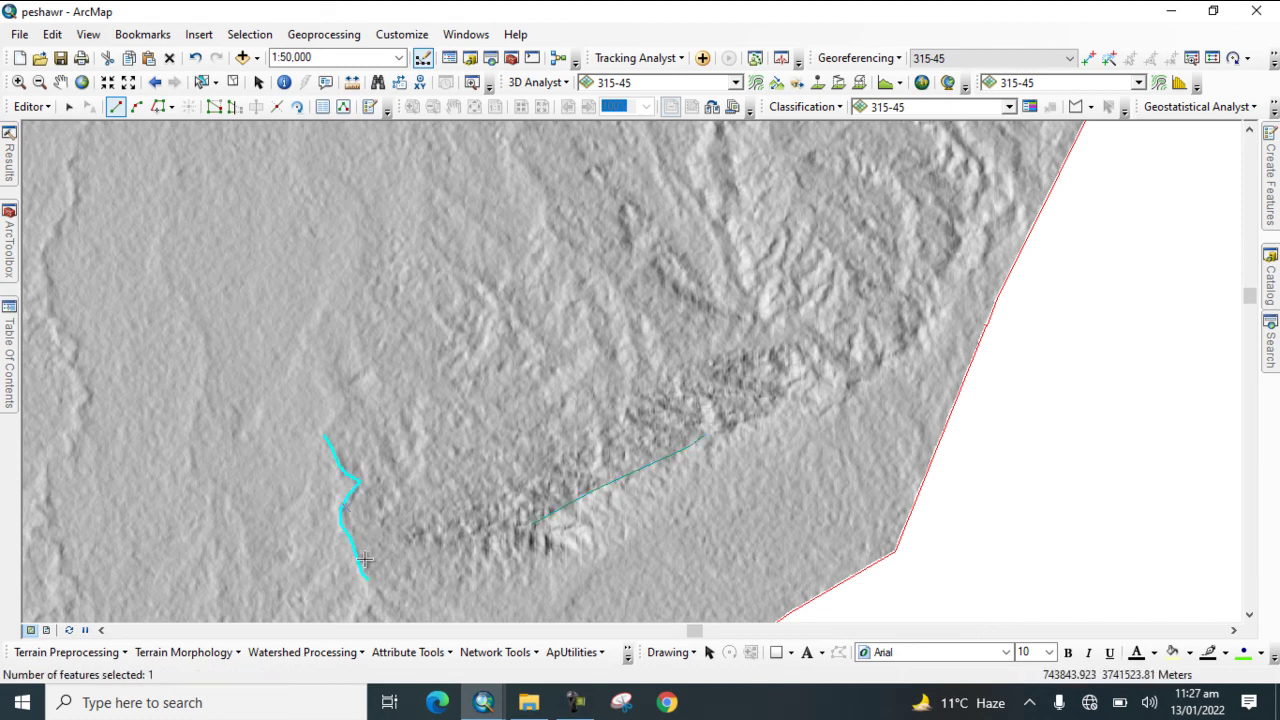
Step: Finish the curved lineament beside the western district boundary
scroll(606, 356, down, 1)
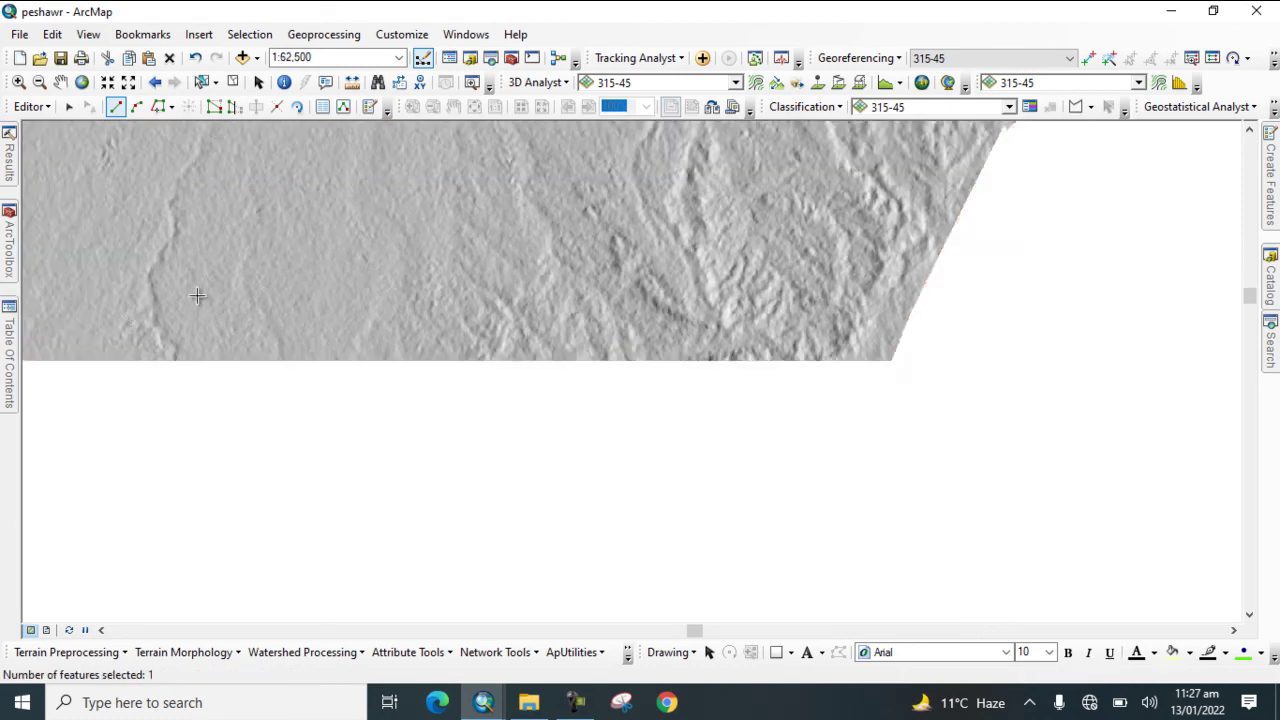
scroll(421, 298, down, 1)
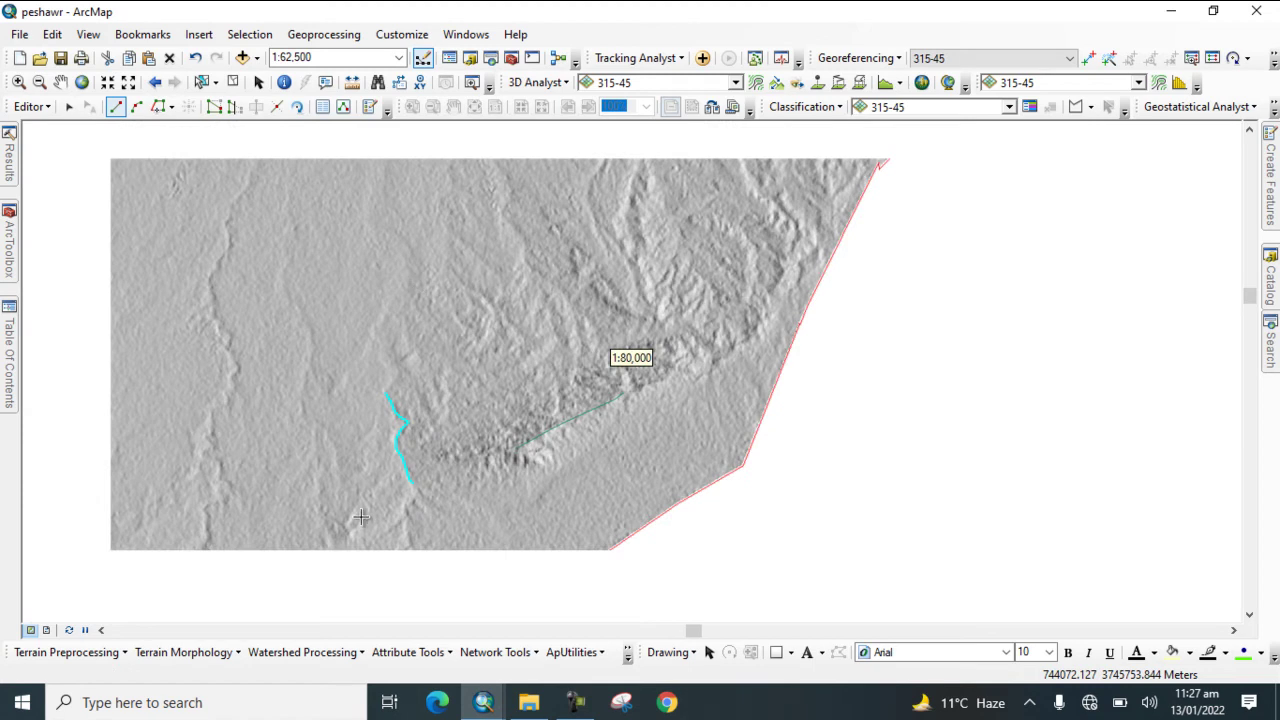
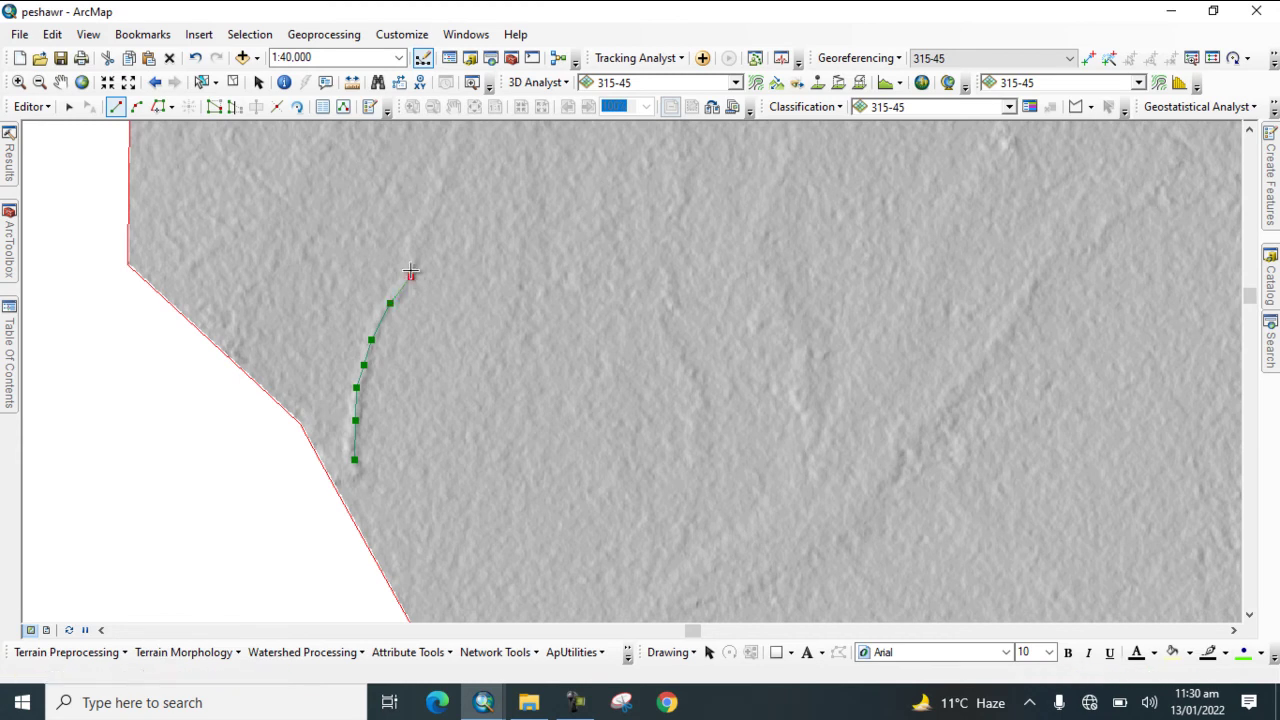
double_click(413, 262)
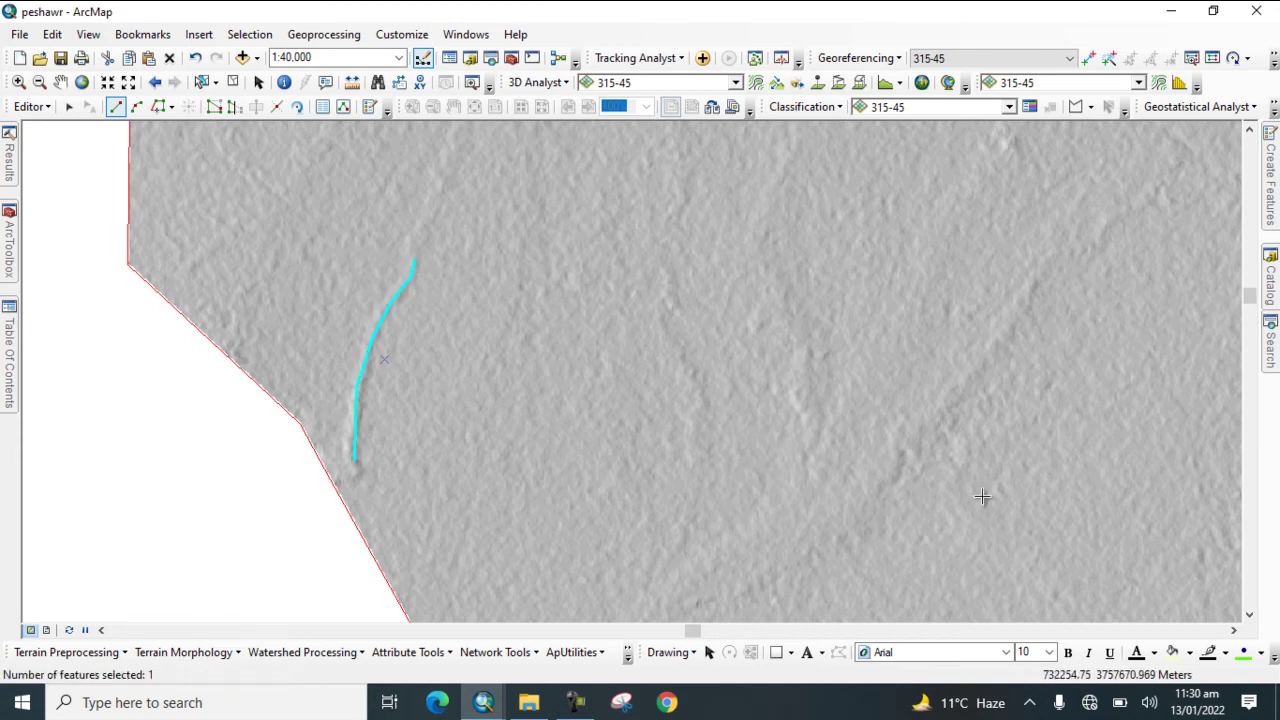
Step: Digitize a northeast-trending lineament along the linear feature east of the curved one near the western boundary
click(895, 483)
click(906, 451)
click(932, 423)
click(950, 396)
click(975, 373)
click(996, 344)
click(1015, 320)
double_click(1033, 294)
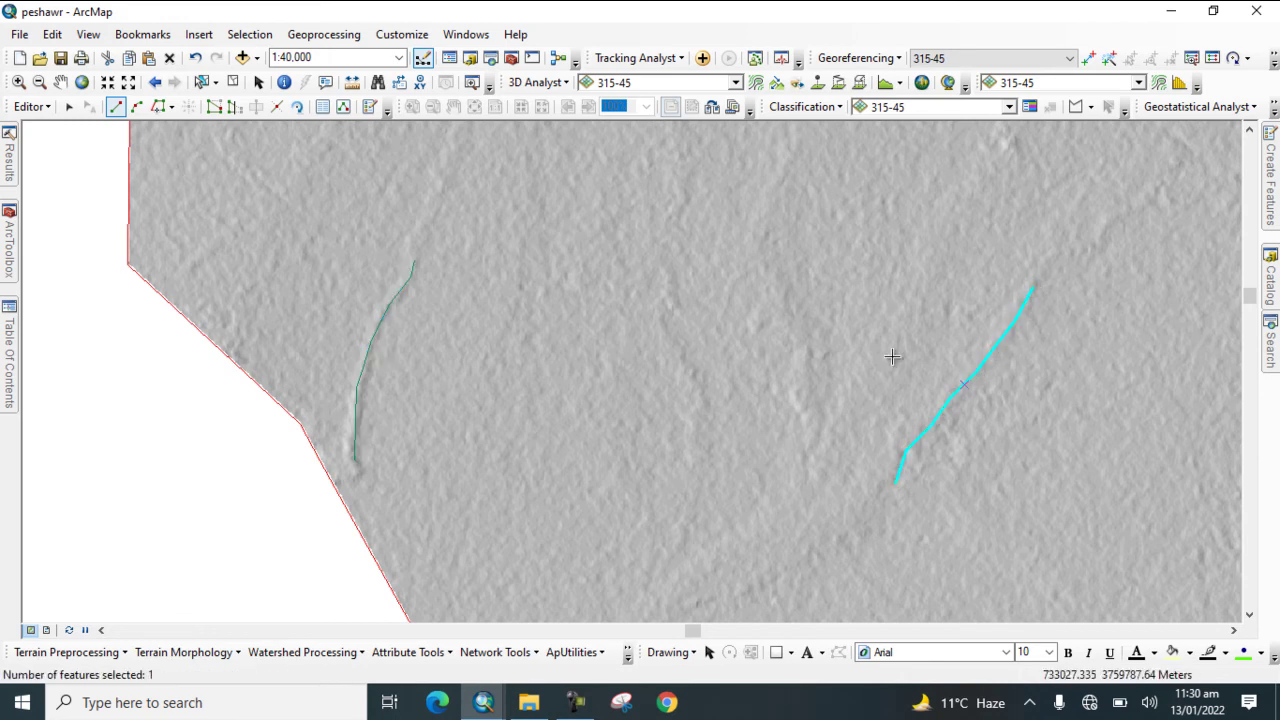
Step: Hide the 90-50 hillshade and display the 100-60 hillshade instead
scroll(598, 372, down, 1)
scroll(598, 372, down, 3)
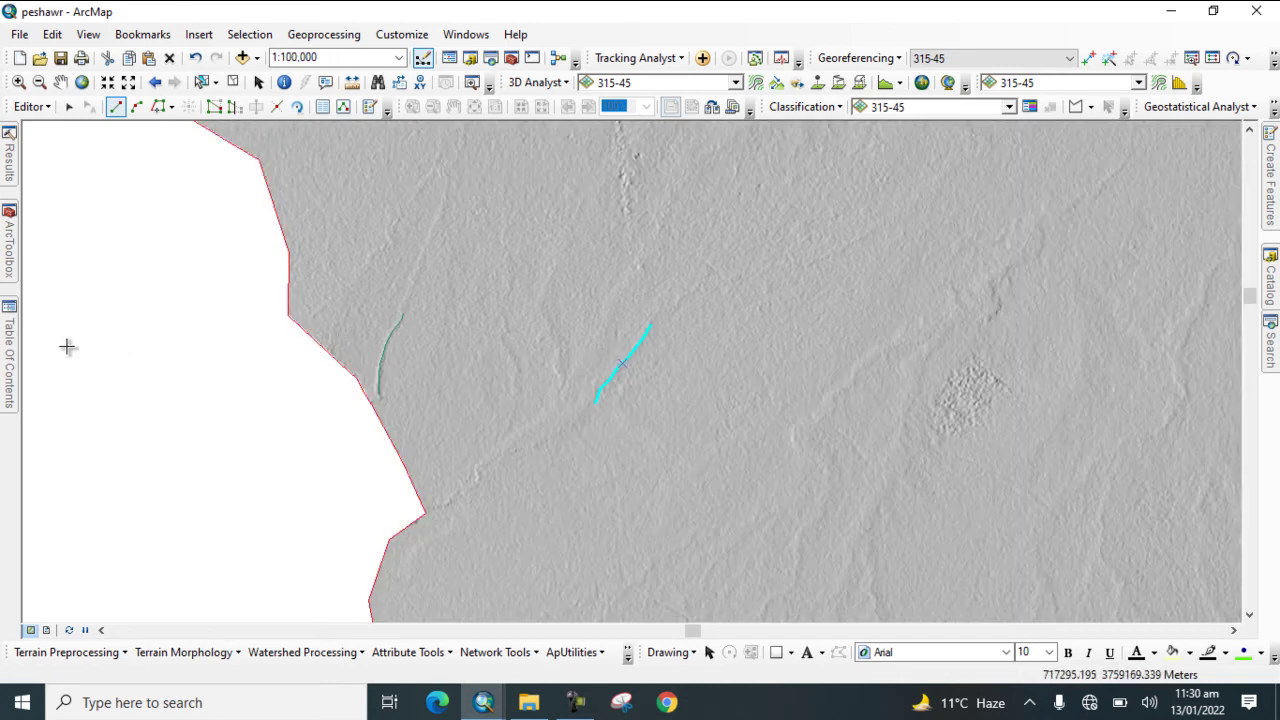
mouse_move(10, 354)
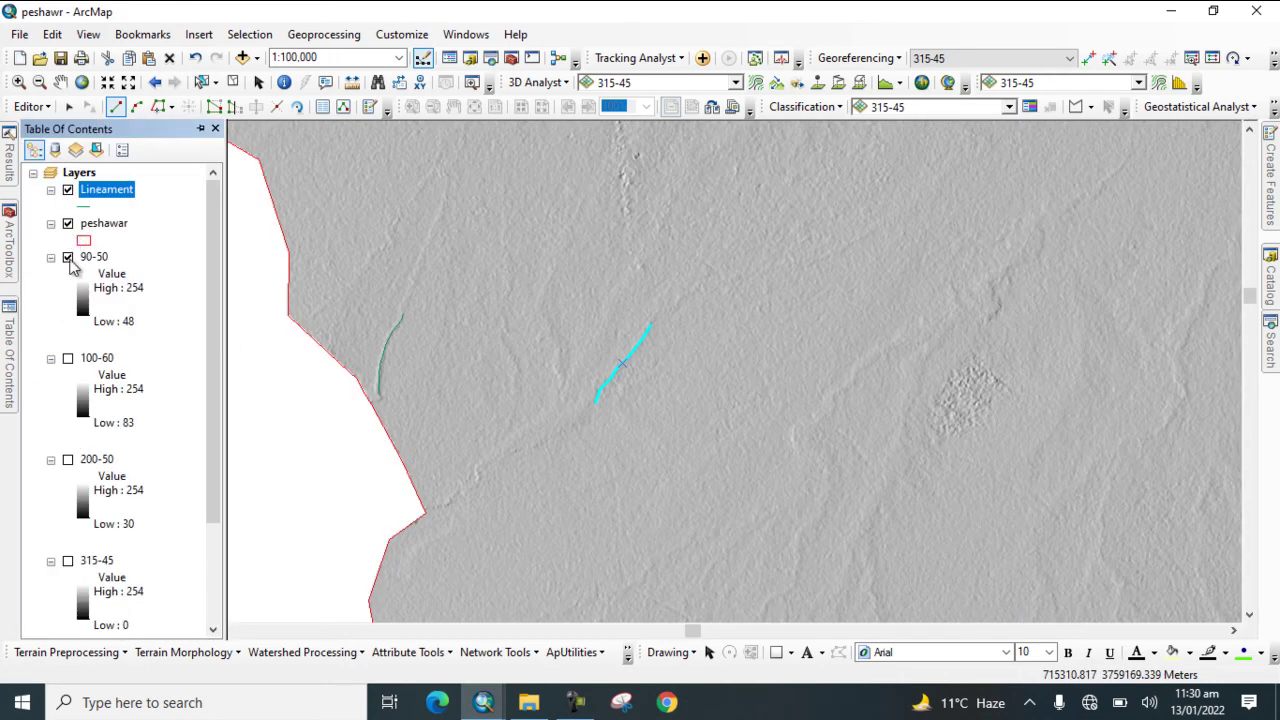
click(68, 258)
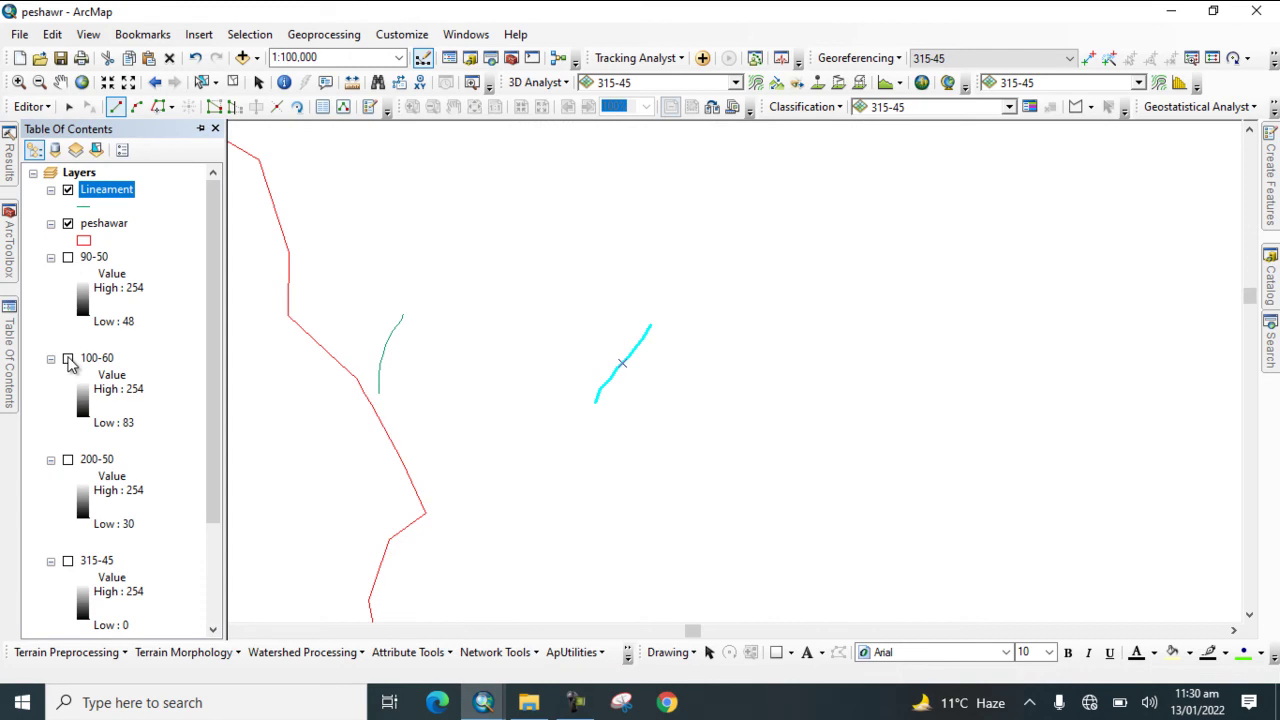
click(68, 359)
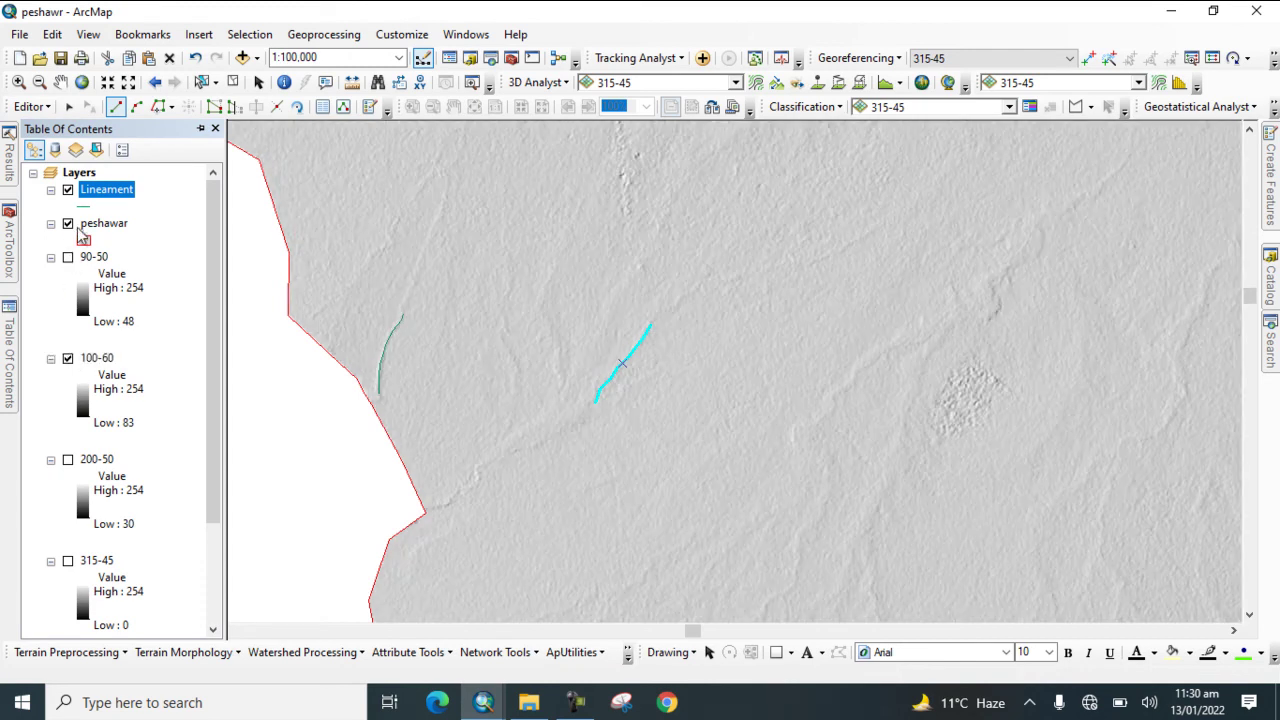
Step: Trace the winding channel east of the rough patch on the 100-60 hillshade as a lineament running southward
scroll(262, 221, down, 1)
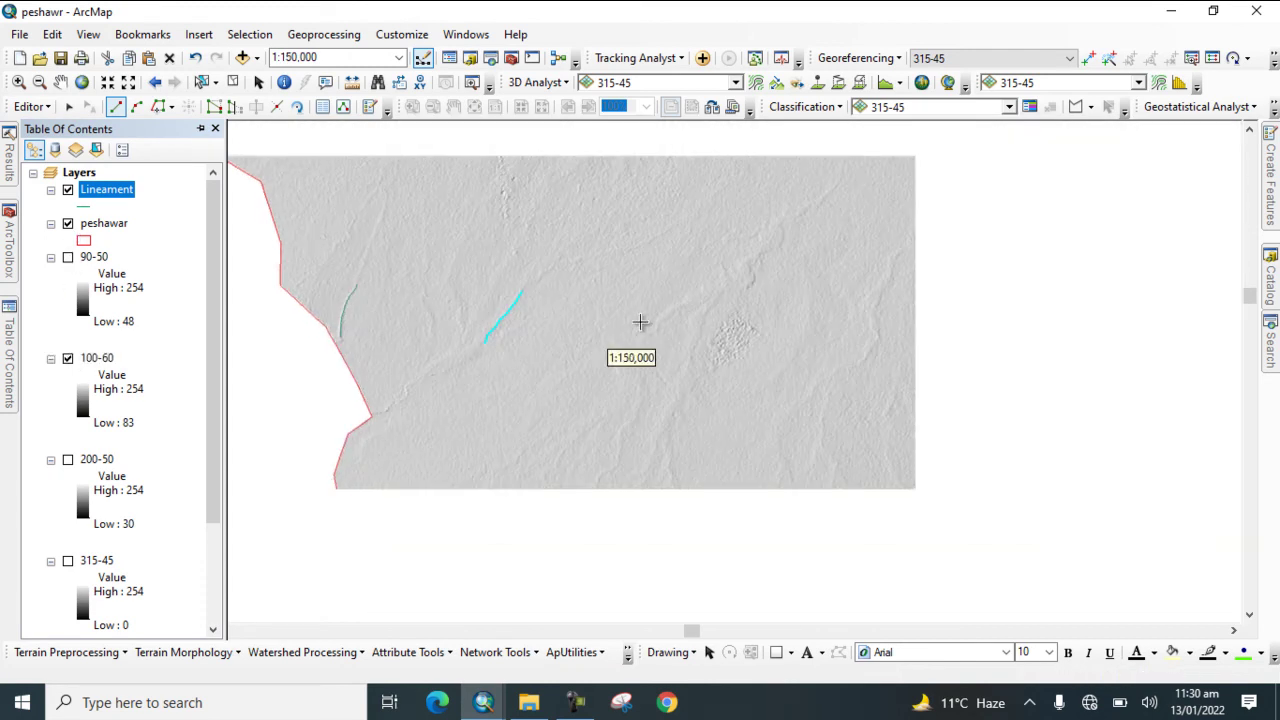
scroll(900, 354, up, 2)
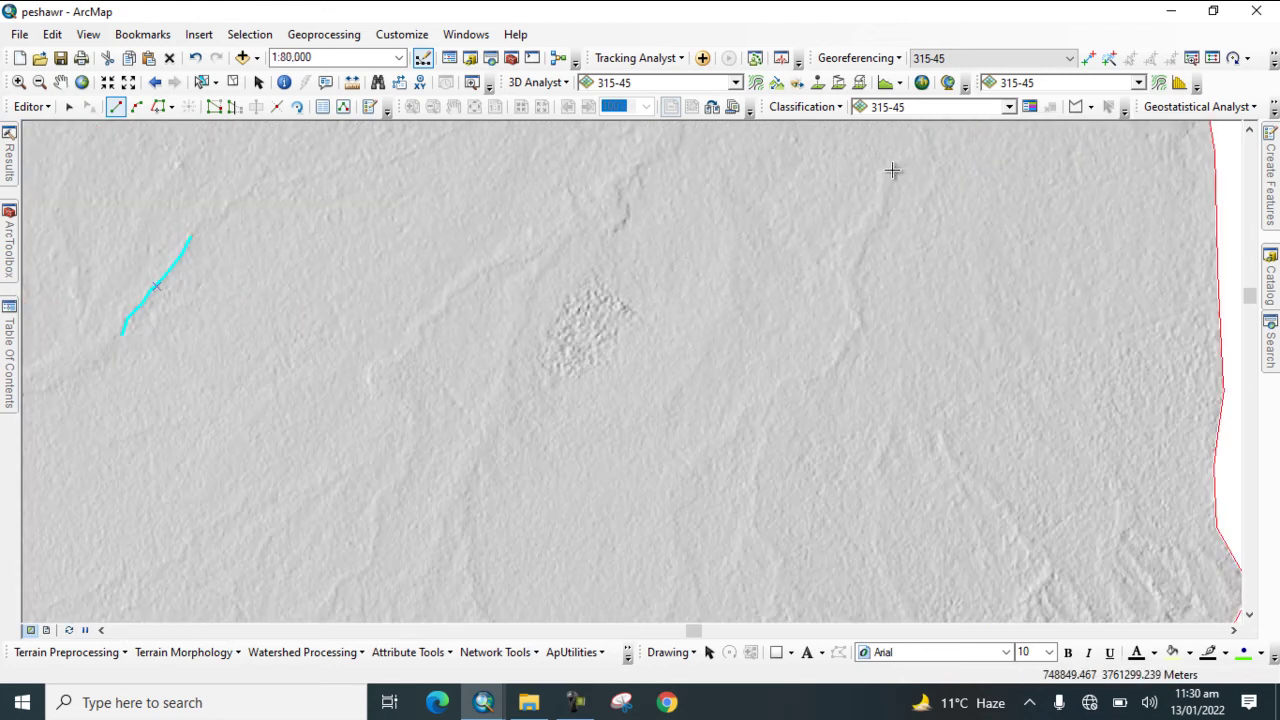
click(893, 171)
click(887, 193)
click(881, 214)
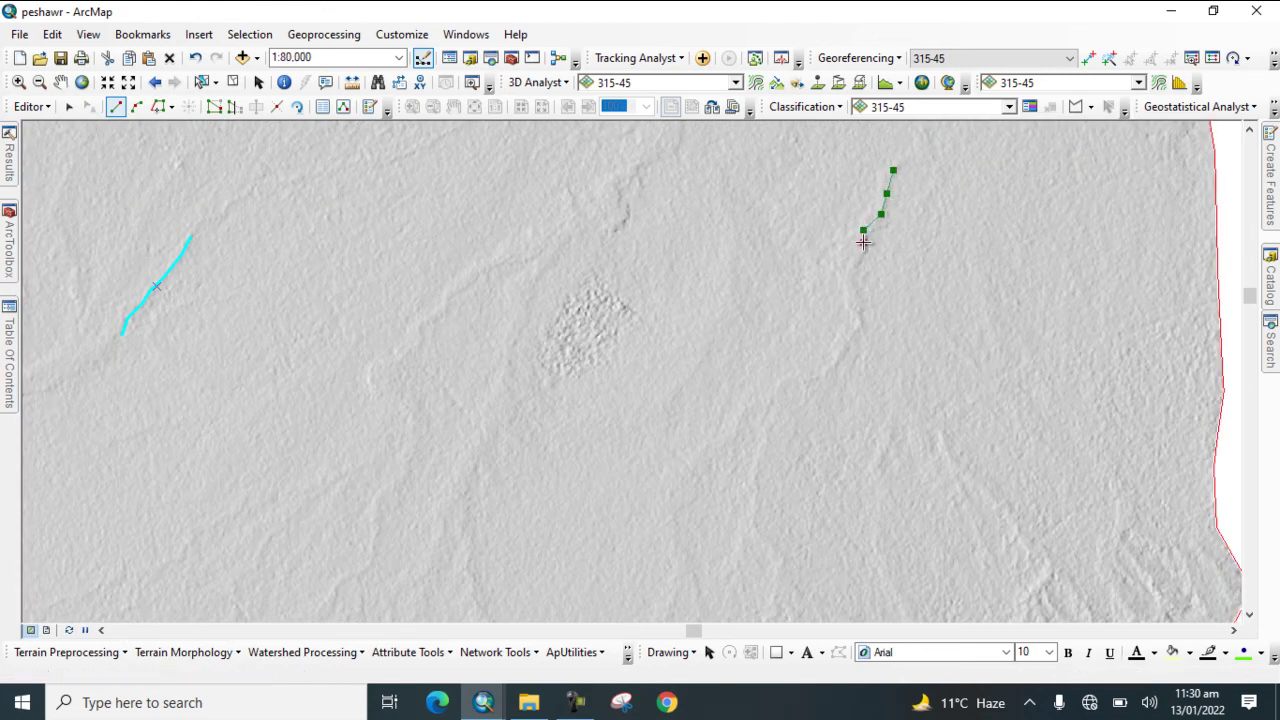
click(863, 230)
click(862, 240)
click(860, 250)
click(847, 279)
click(852, 297)
click(858, 319)
click(854, 329)
click(849, 343)
double_click(834, 360)
Step: Digitize a southwest-trending lineament along the channel just northwest of the rough patch
scroll(641, 314, up, 2)
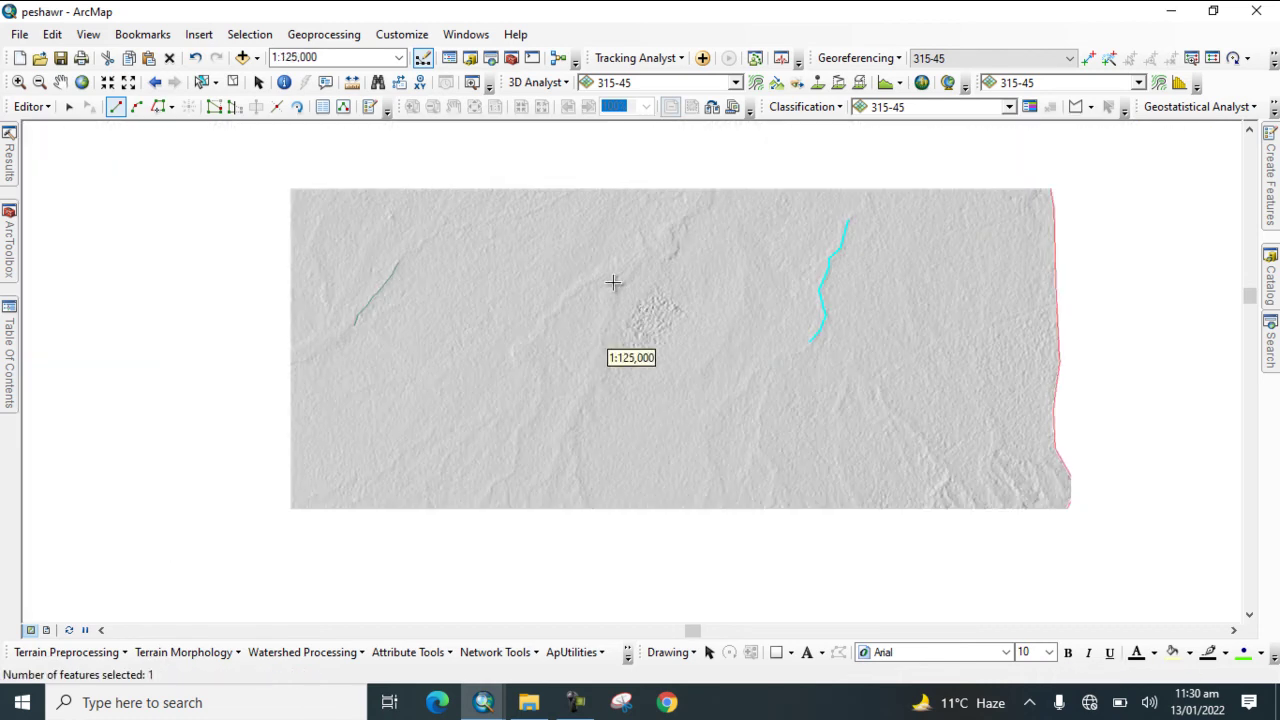
scroll(621, 291, down, 2)
click(614, 272)
click(590, 283)
click(571, 298)
click(556, 307)
click(546, 318)
click(538, 342)
click(524, 348)
click(508, 363)
double_click(502, 370)
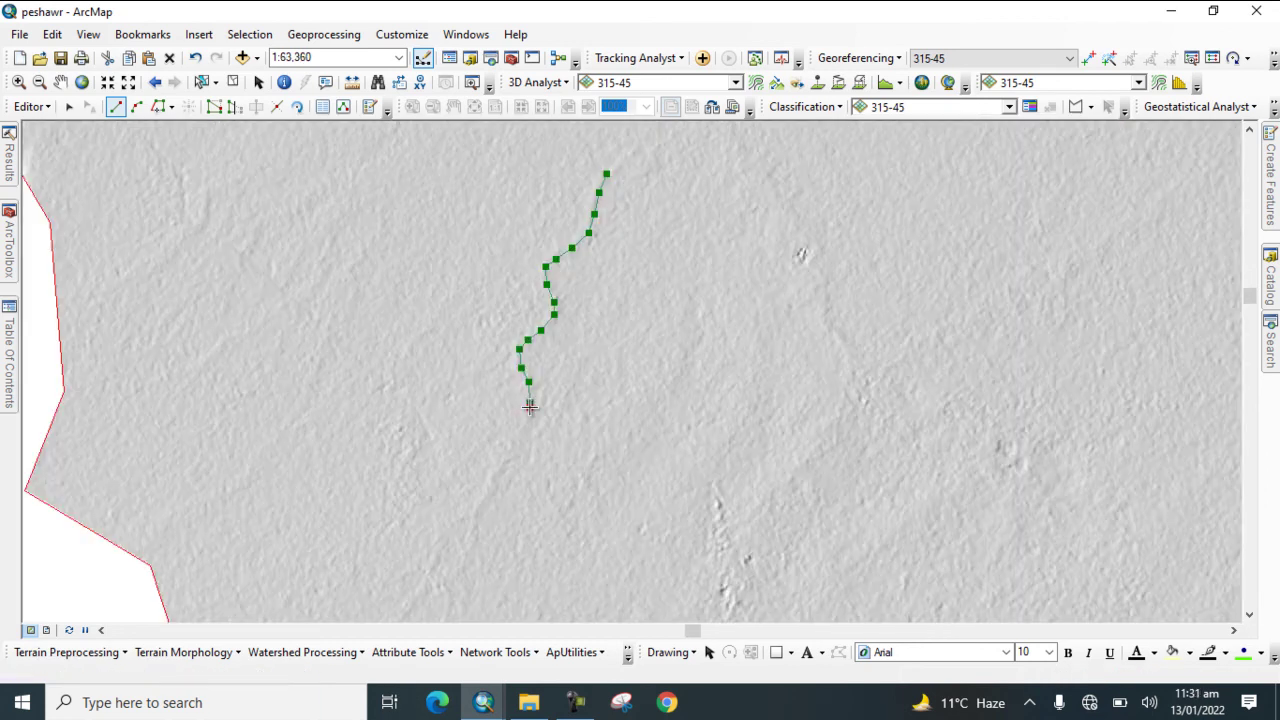
Step: Finish the winding north-south lineament in the northwestern part of the district
double_click(530, 407)
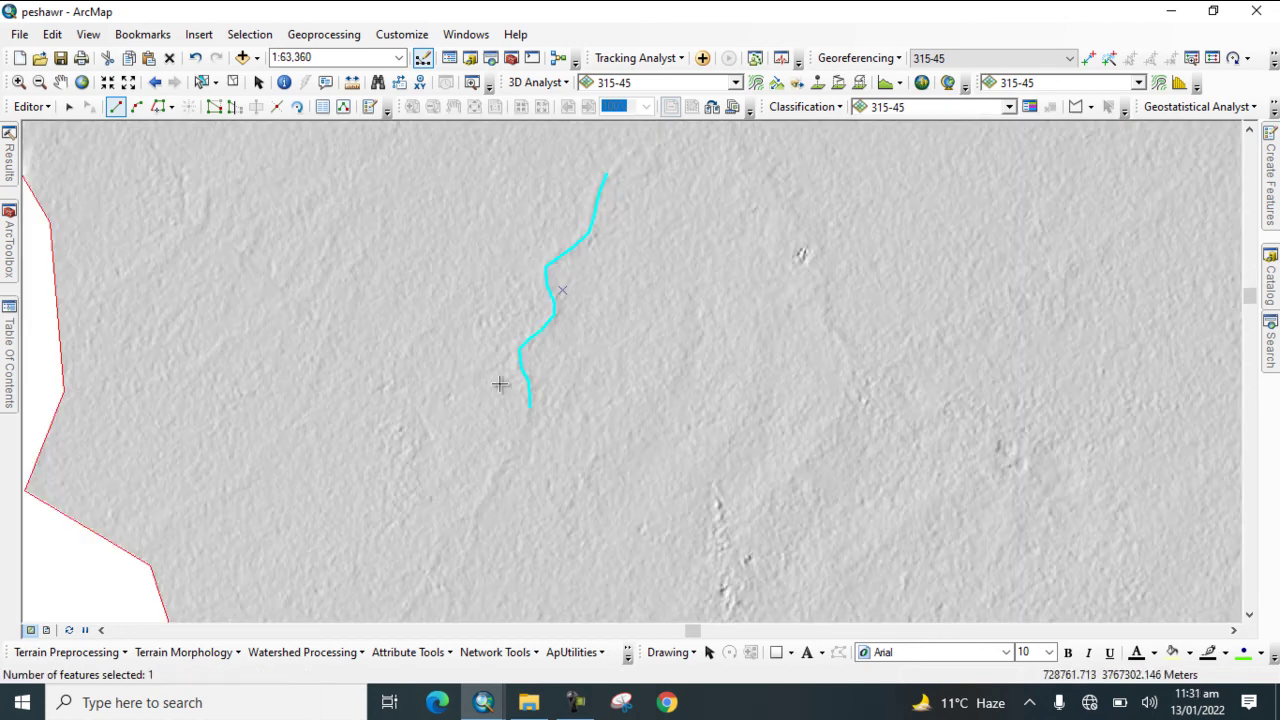
scroll(449, 291, down, 4)
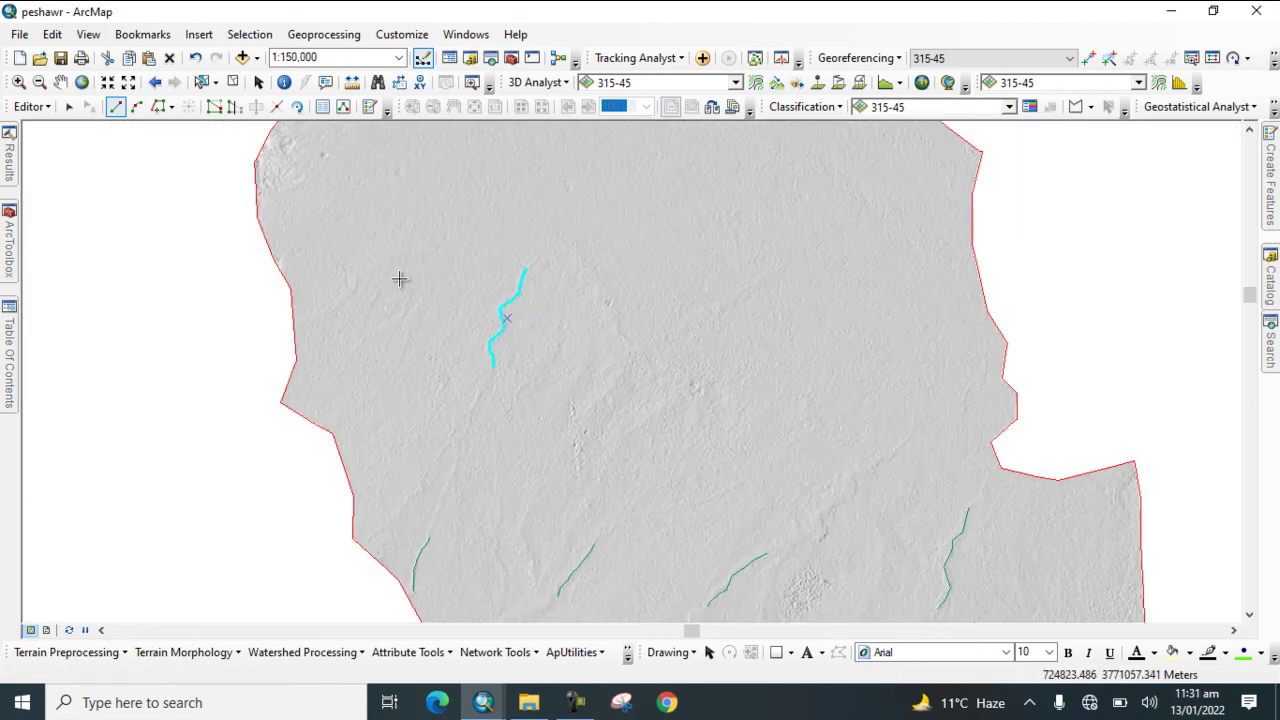
scroll(390, 272, down, 2)
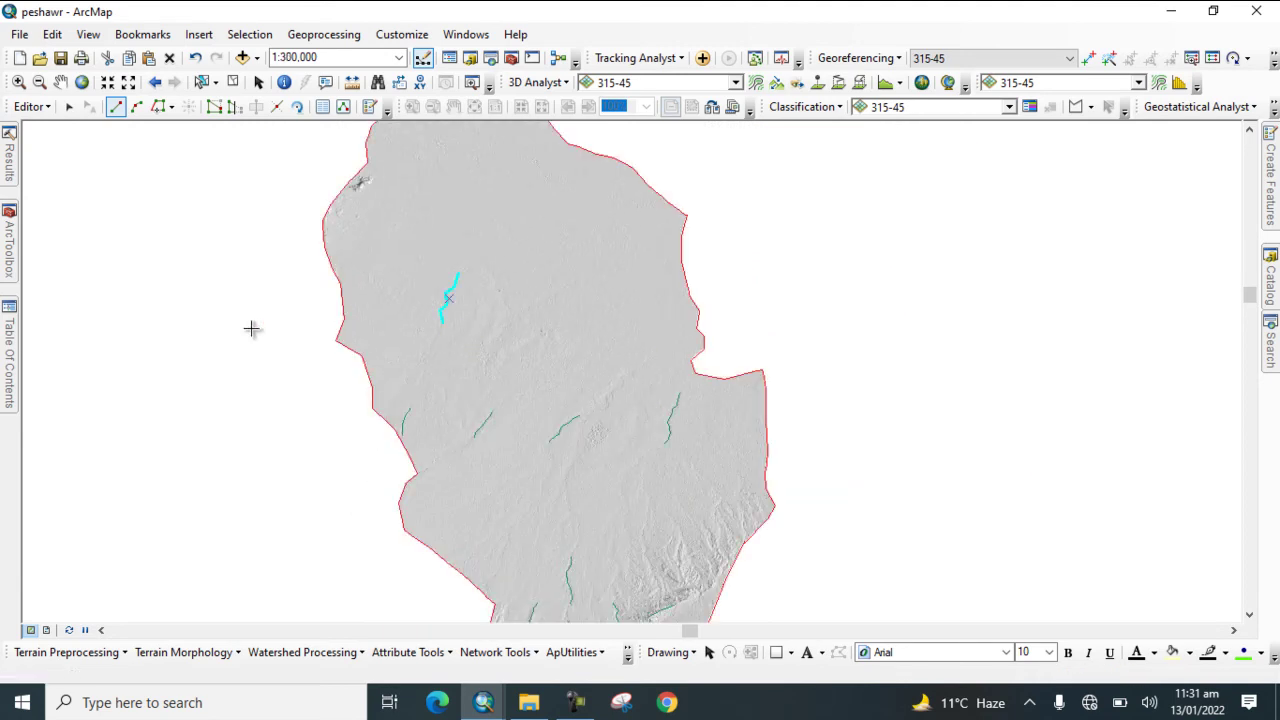
Step: Switch the displayed hillshade from 100-60 to 200-50
click(7, 370)
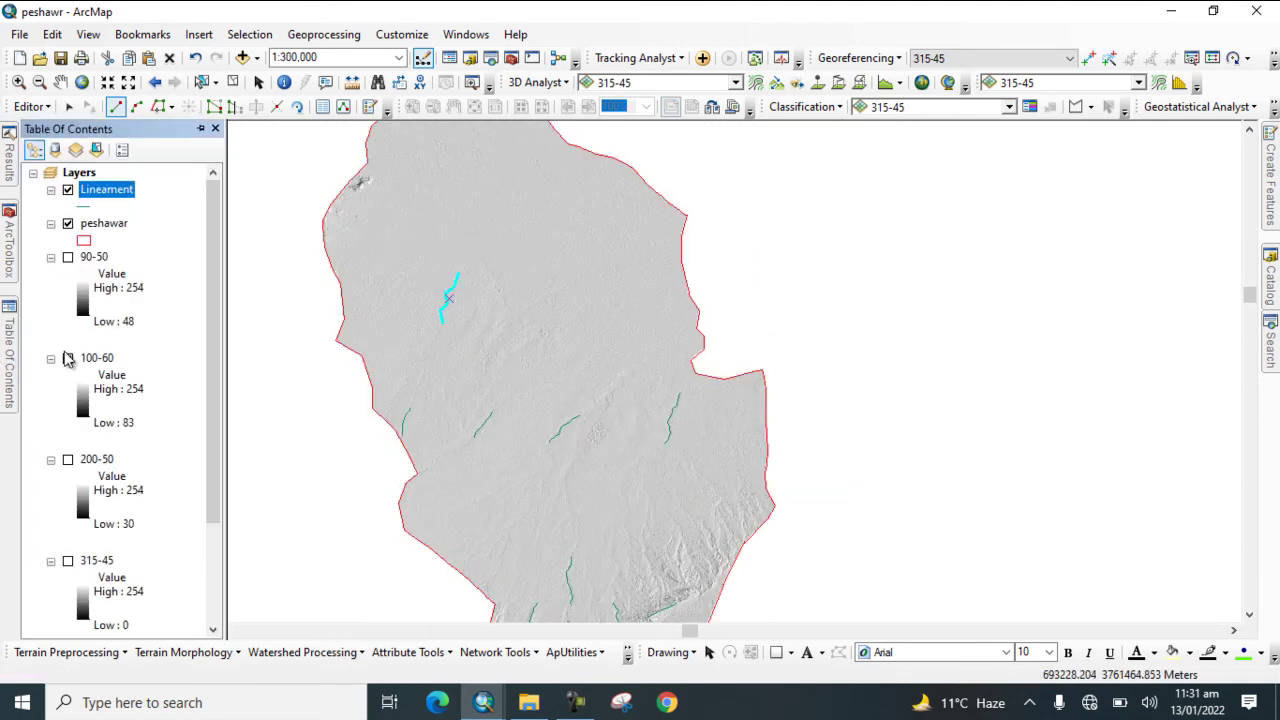
click(68, 461)
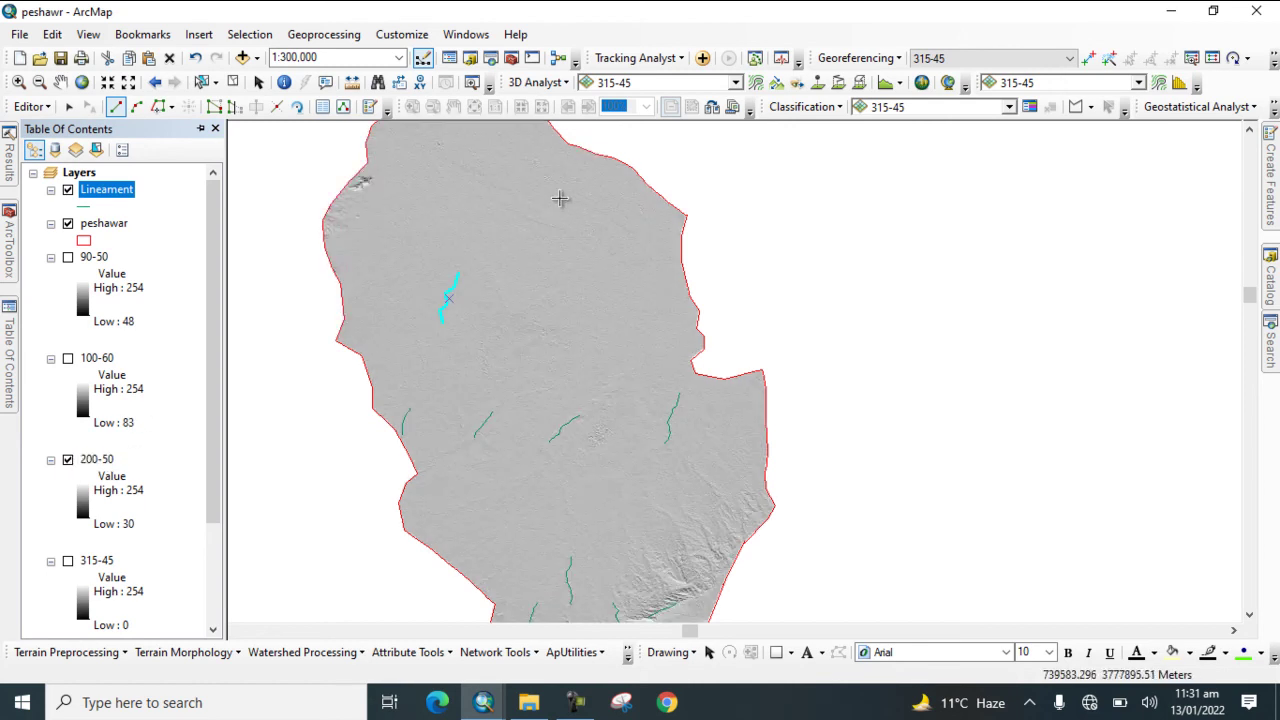
Step: Digitize a short east-west lineament a little west of the eastern boundary on the 200-50 hillshade
scroll(539, 225, up, 4)
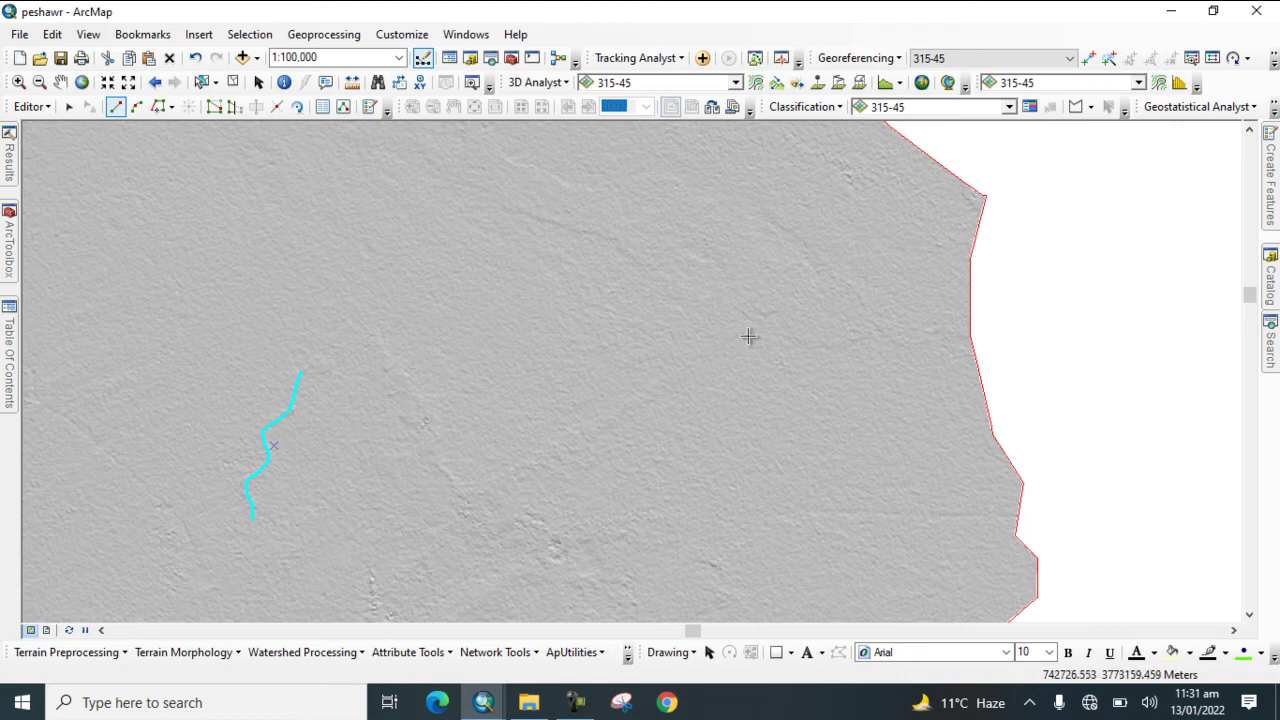
scroll(899, 539, up, 2)
scroll(899, 539, up, 2)
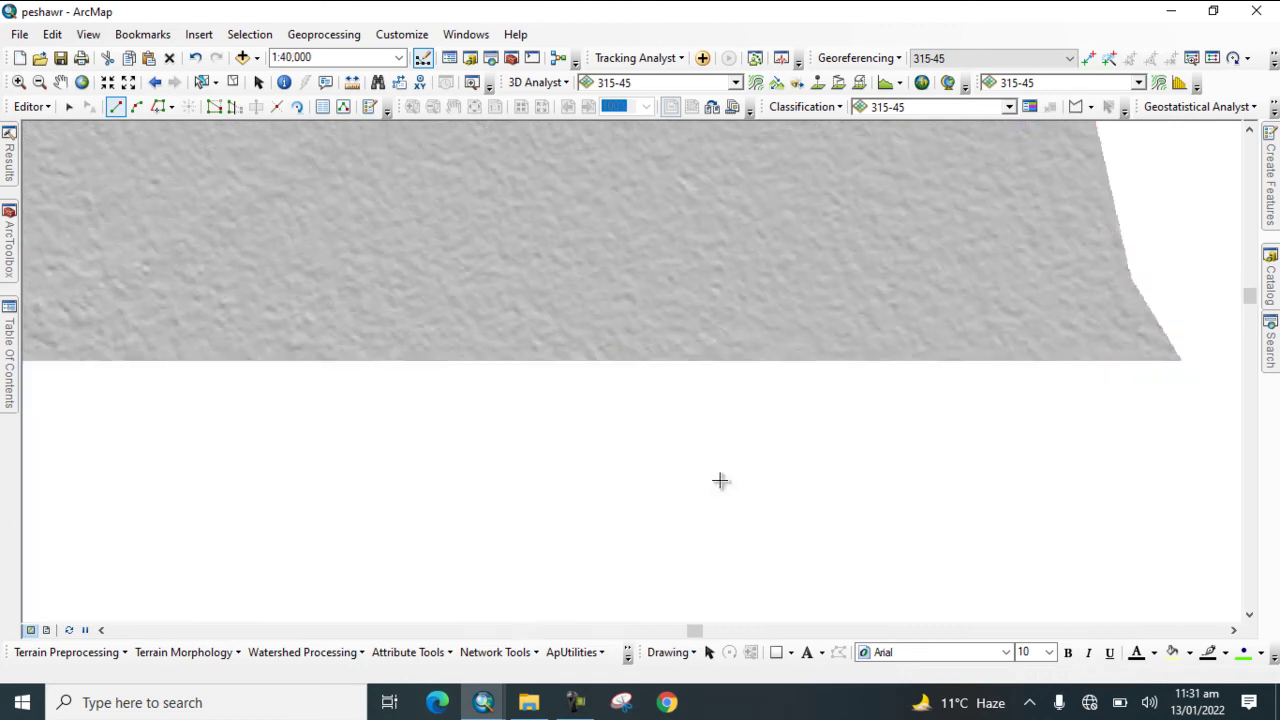
click(726, 474)
click(767, 472)
double_click(898, 470)
Step: Digitize a second short east-west lineament in line with the previous one, ending near the eastern boundary
click(1057, 488)
click(1114, 485)
double_click(1170, 481)
scroll(885, 400, down, 3)
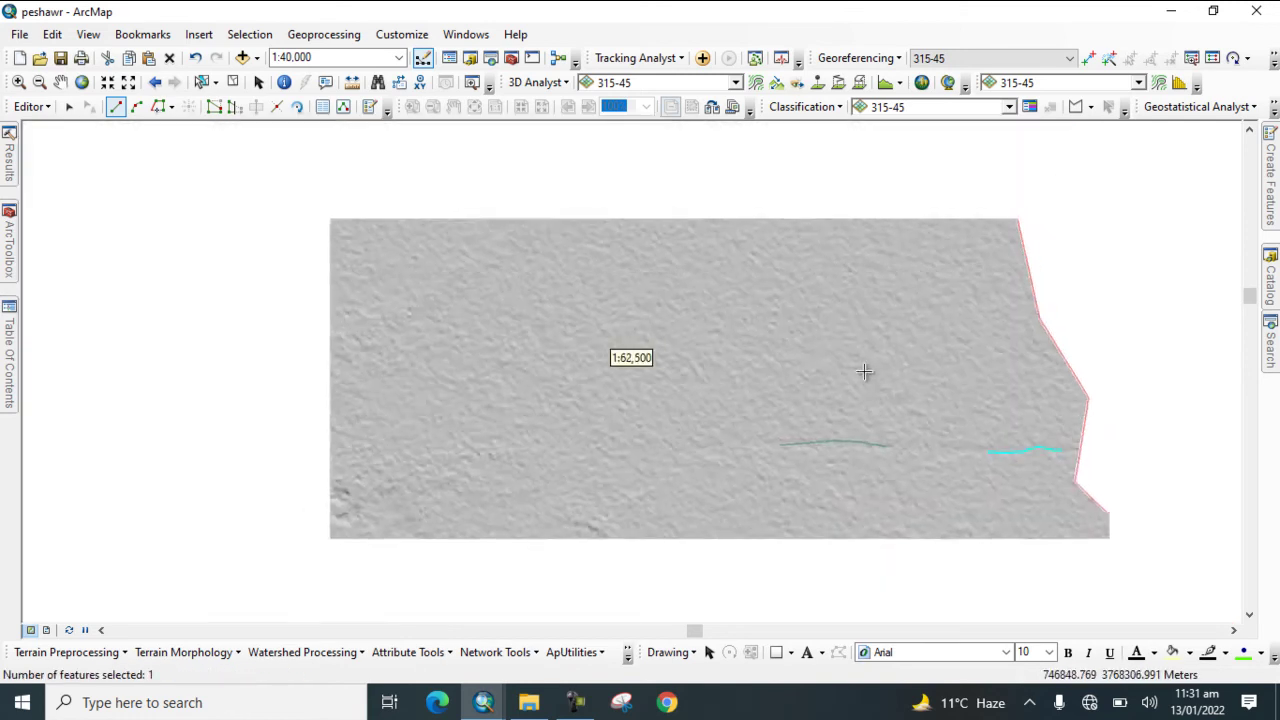
scroll(625, 340, down, 2)
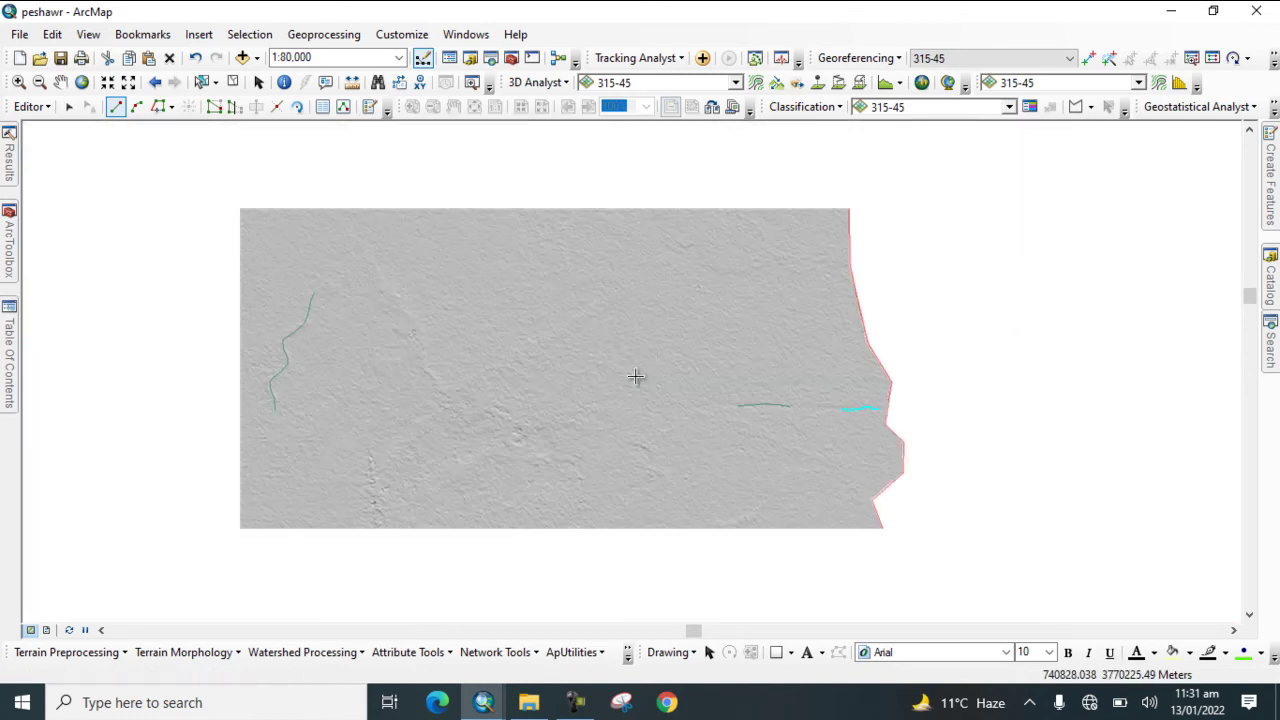
Step: Digitize a gently winding northwest-southeast lineament in the northern part of the district
scroll(425, 398, up, 3)
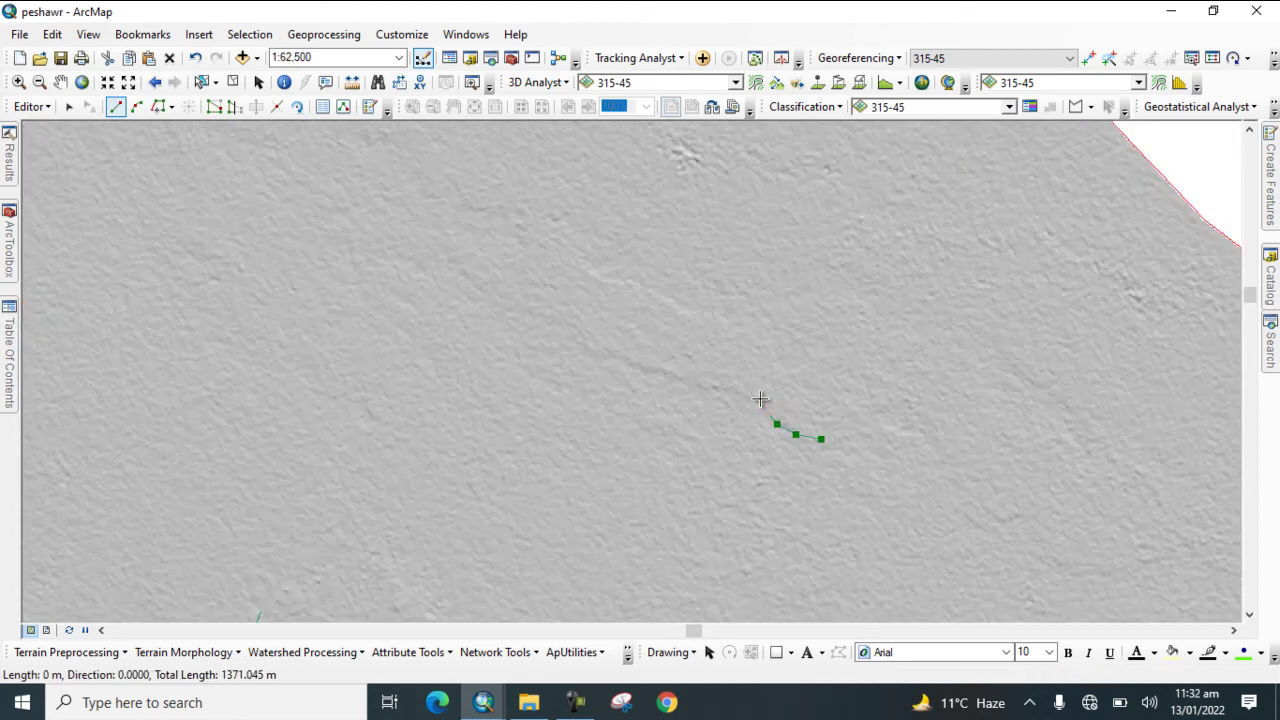
click(760, 399)
click(735, 391)
click(704, 391)
click(683, 385)
click(654, 370)
click(615, 363)
double_click(615, 363)
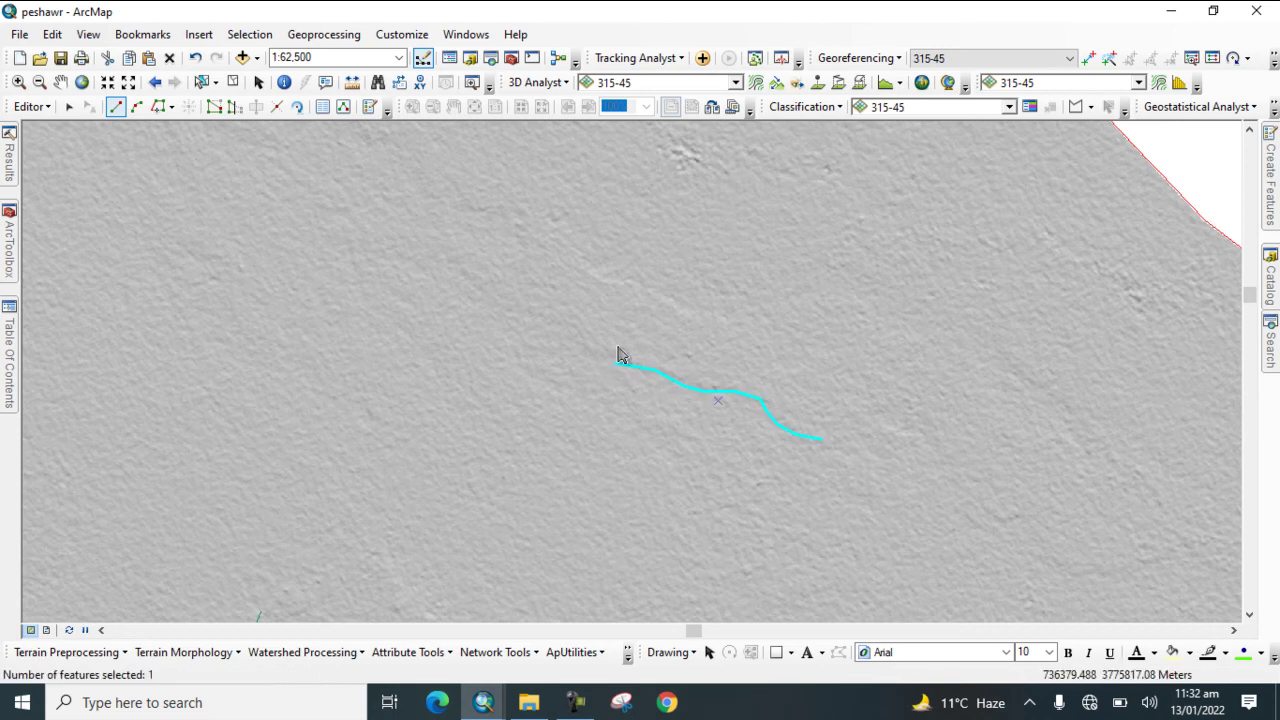
Step: Switch the displayed hillshade from 200-50 to 315-45 and show the whole district
scroll(600, 289, up, 5)
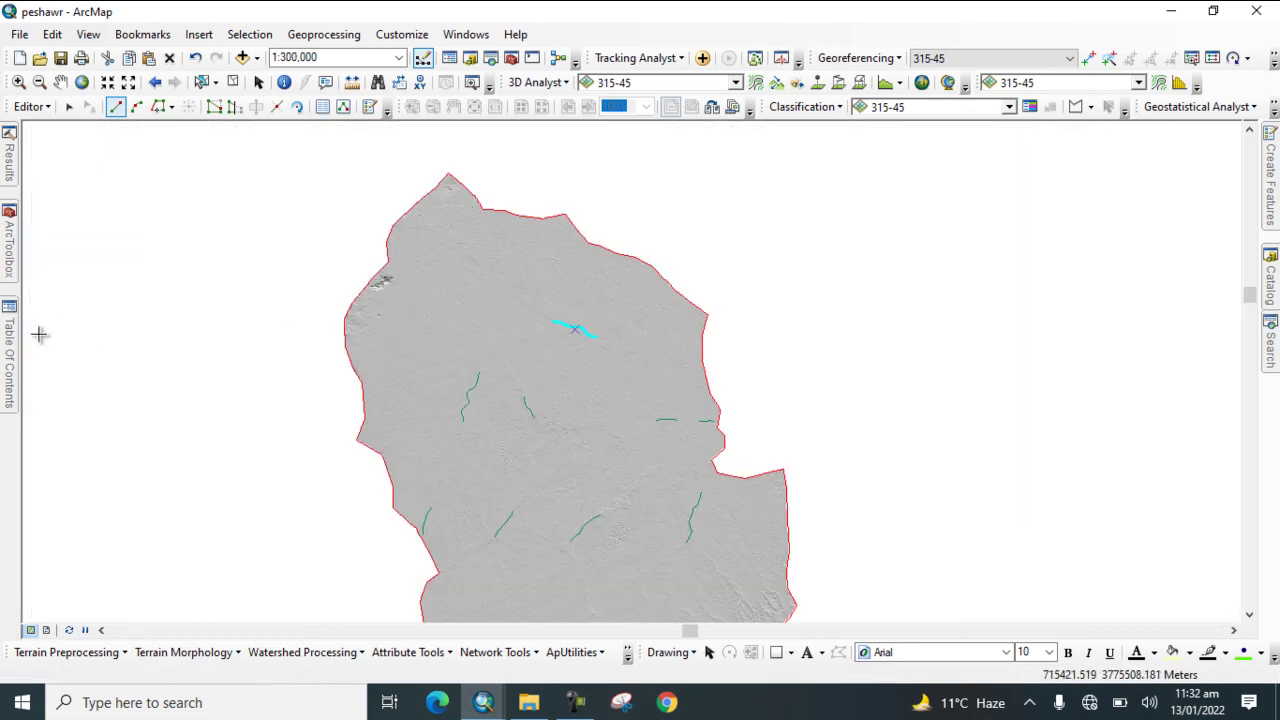
mouse_move(10, 348)
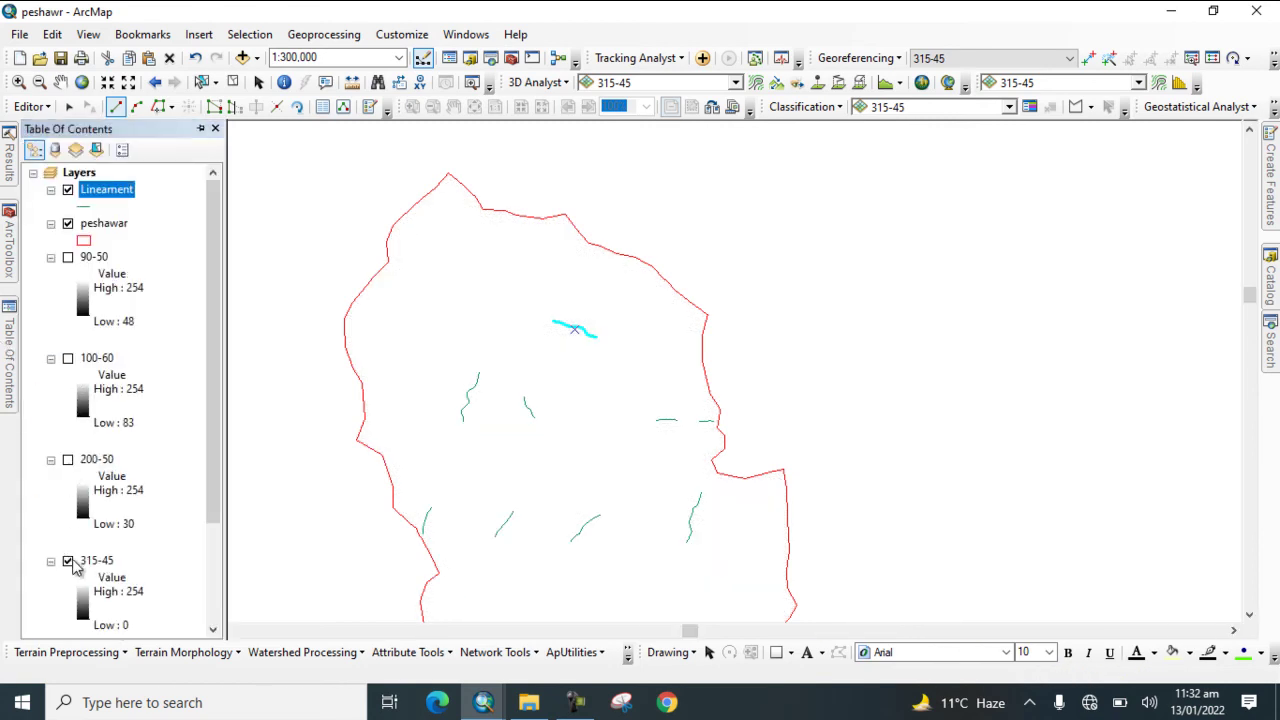
scroll(466, 206, up, 1)
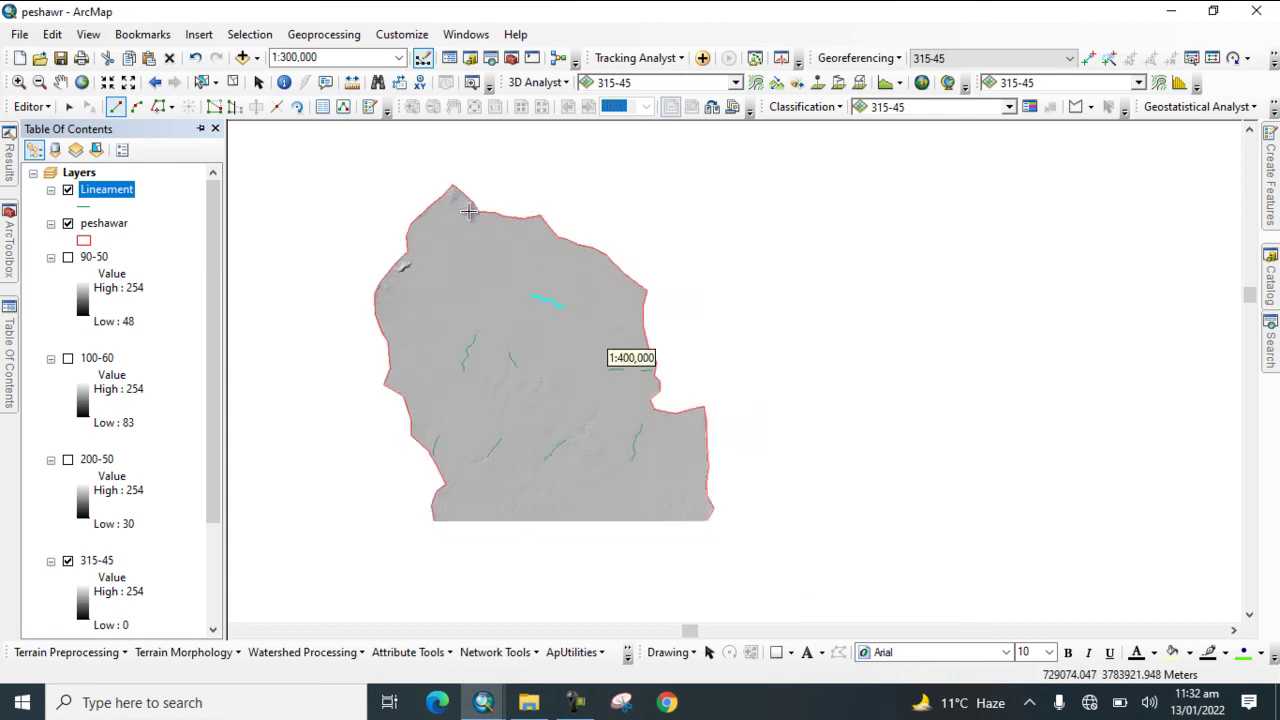
scroll(582, 460, up, 1)
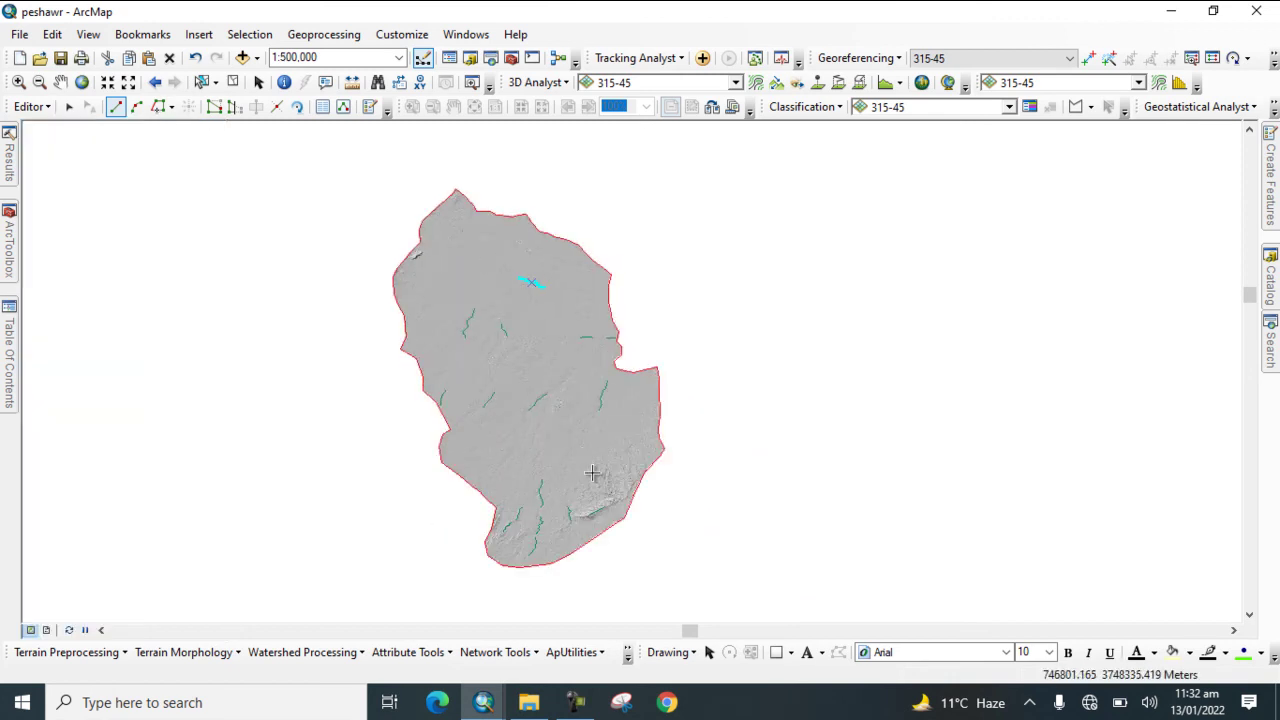
Step: Digitize a curved lineament about 4 km long, running southeast into the ridges near the southeastern boundary, on the 315-45 hillshade
scroll(590, 470, down, 2)
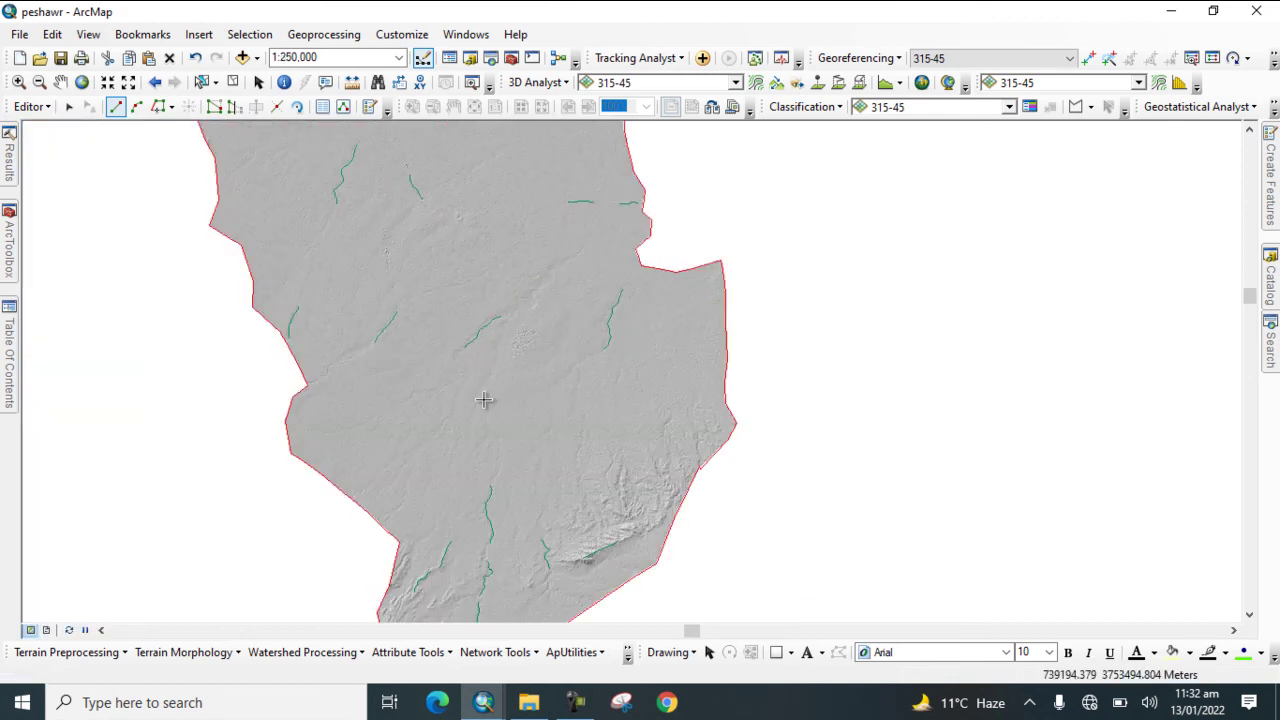
scroll(484, 399, down, 2)
scroll(530, 297, up, 2)
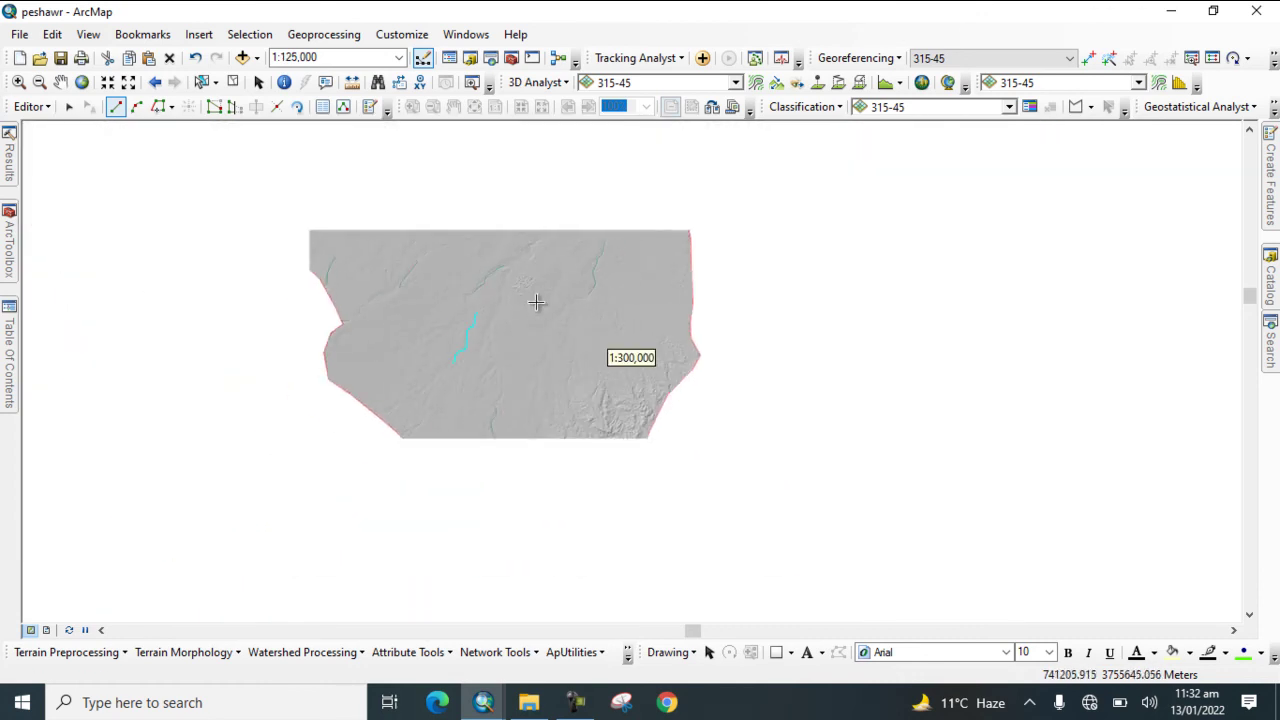
scroll(585, 352, down, 4)
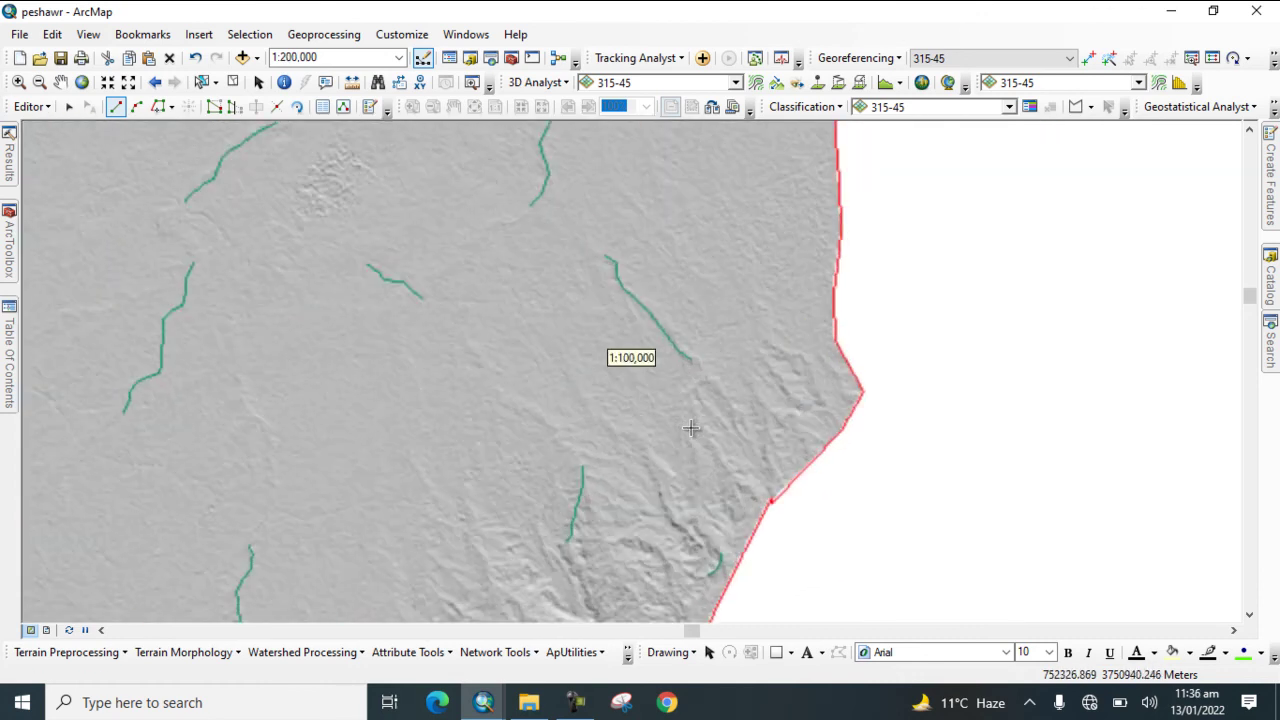
scroll(615, 415, down, 1)
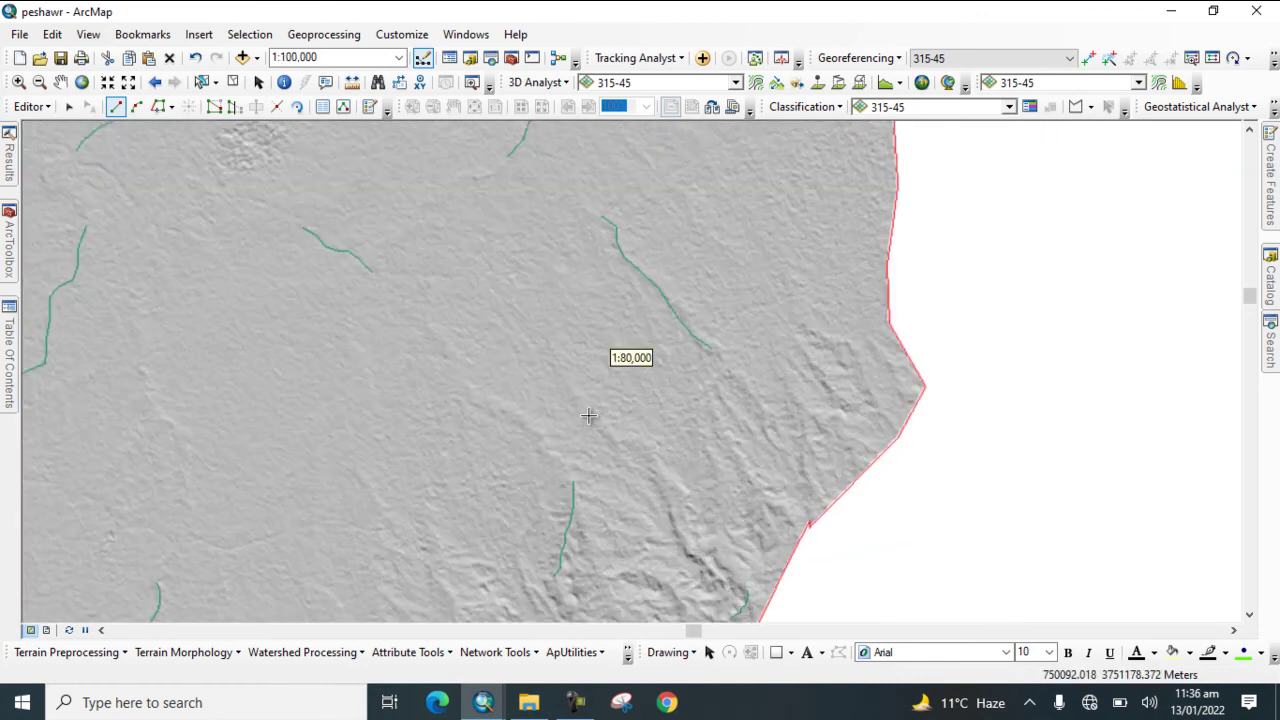
click(588, 415)
click(616, 435)
click(635, 445)
click(655, 468)
double_click(670, 500)
click(672, 500)
click(681, 520)
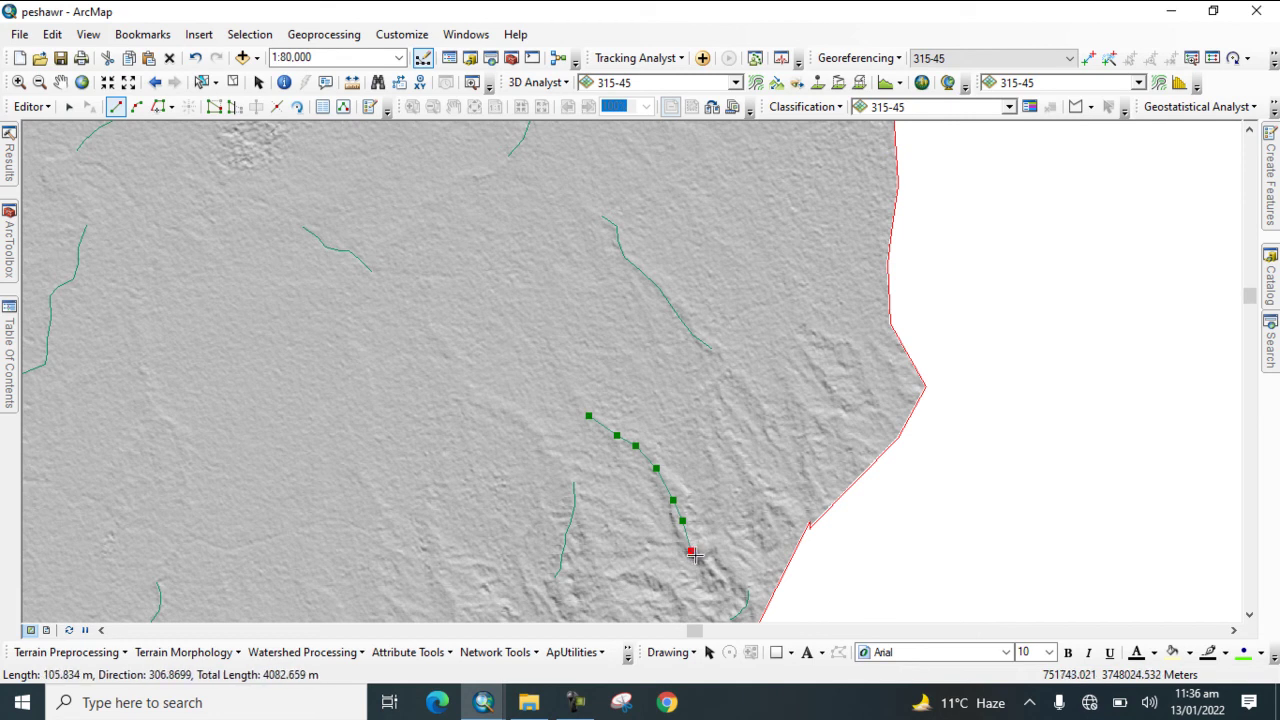
double_click(692, 553)
Step: Show the whole district and turn on the 200-50 hillshade in addition to 315-45
scroll(678, 433, up, 1)
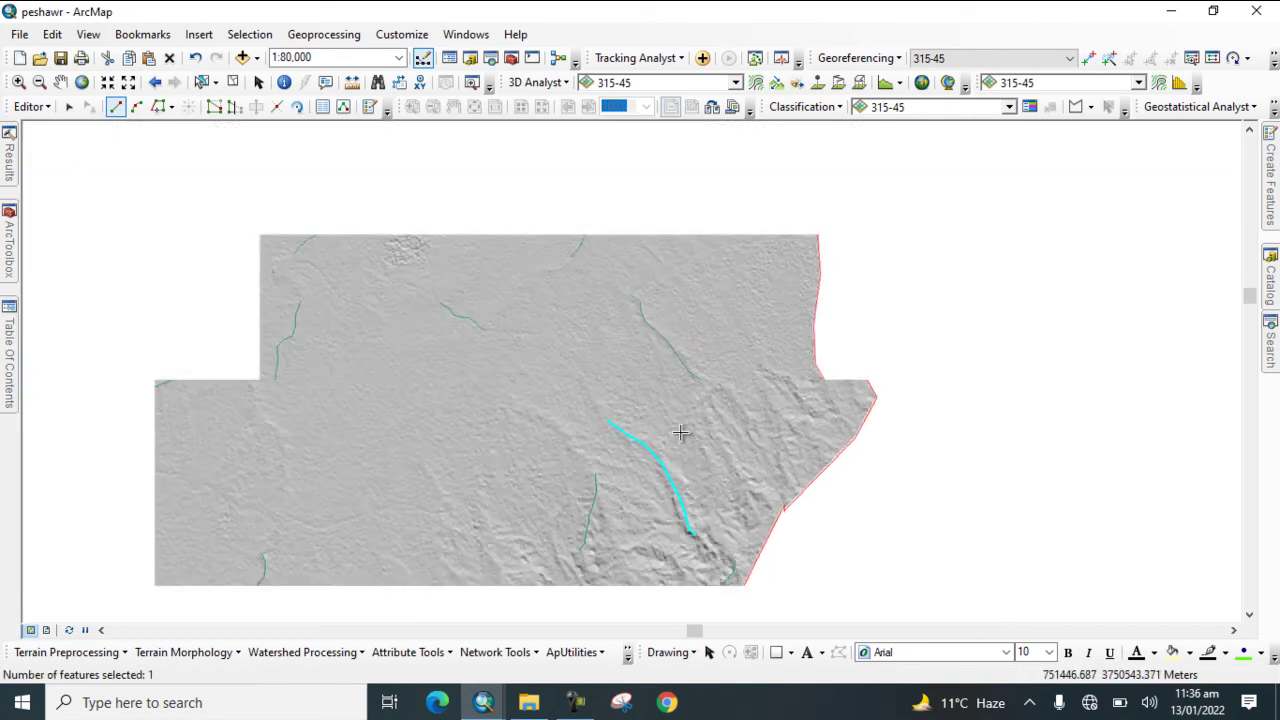
scroll(725, 390, up, 4)
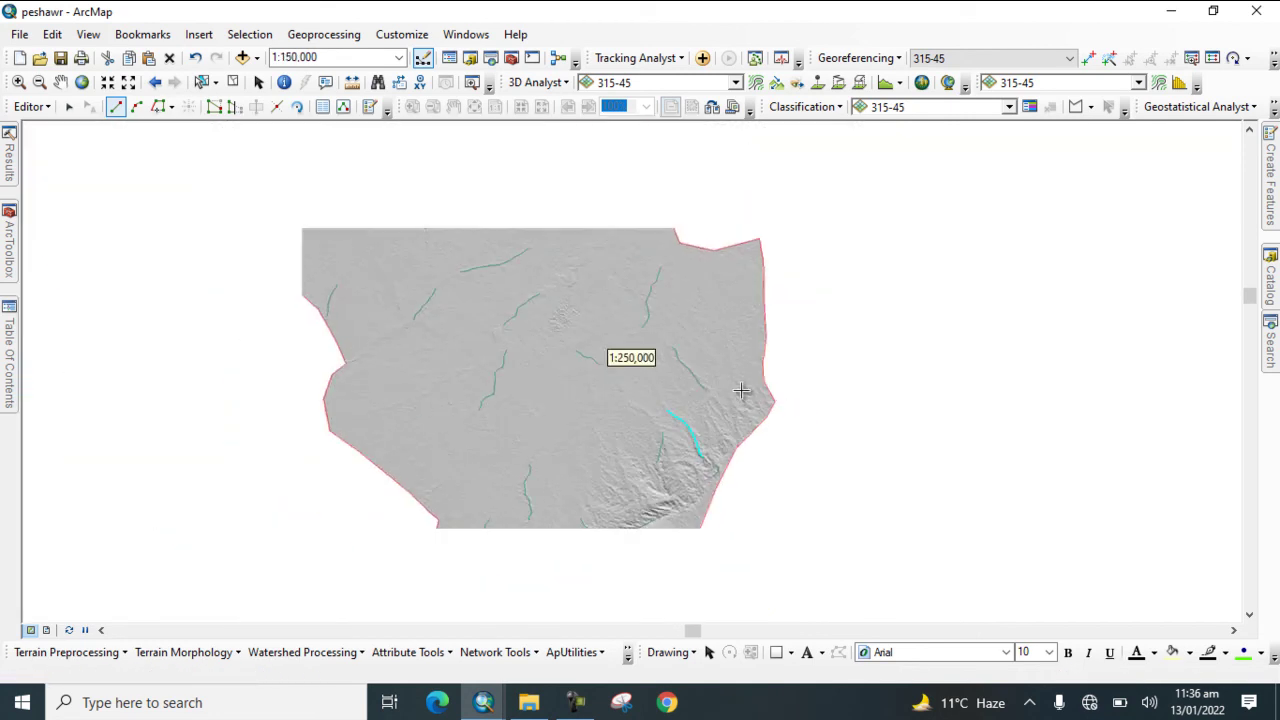
scroll(741, 388, up, 4)
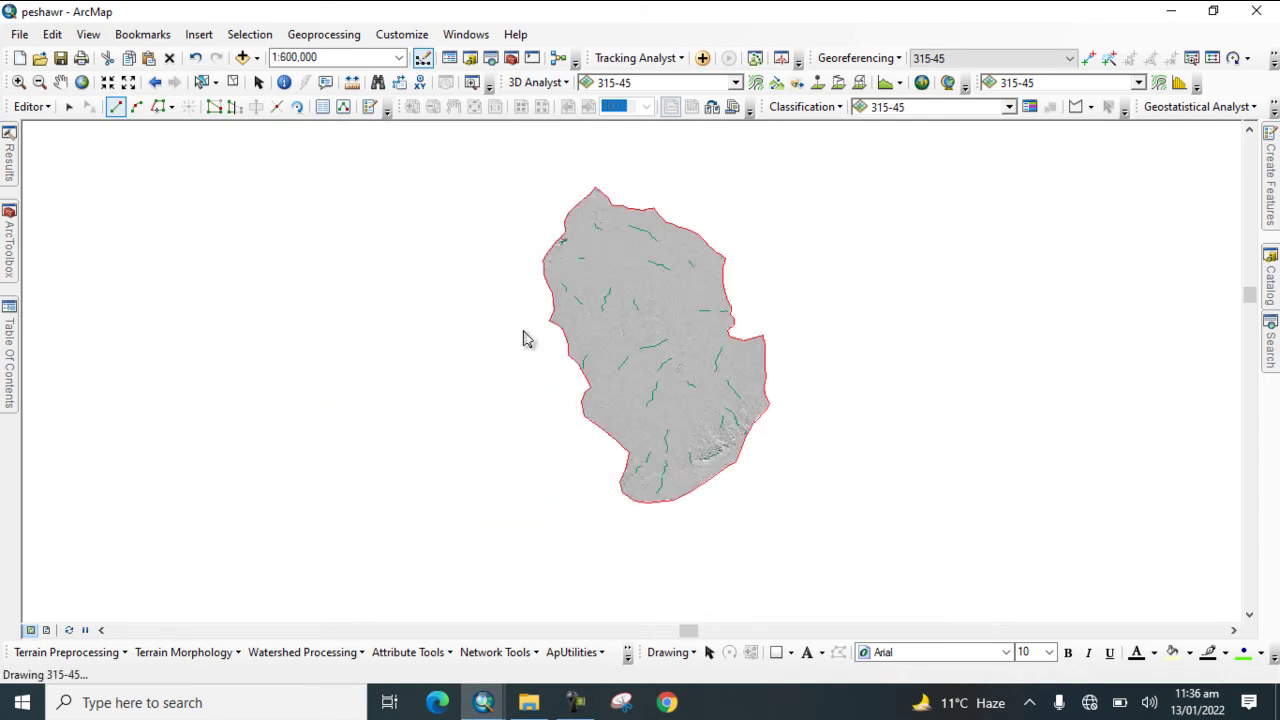
scroll(777, 286, down, 2)
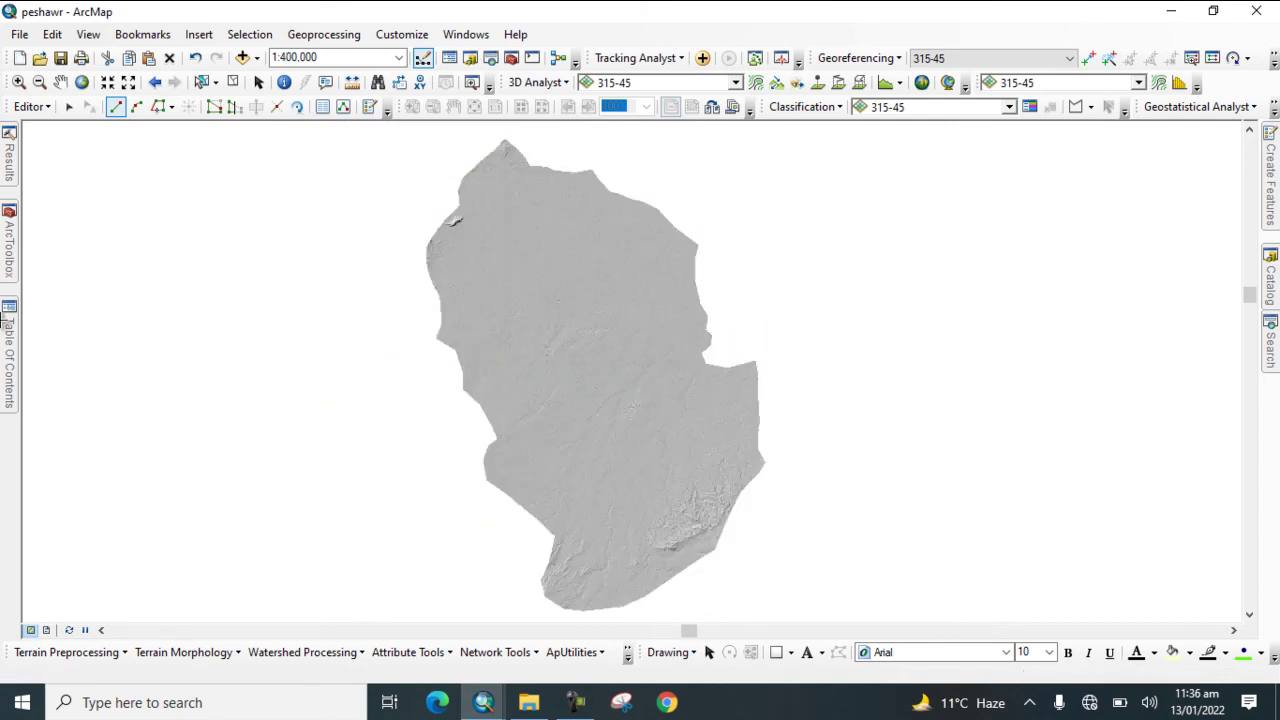
click(10, 343)
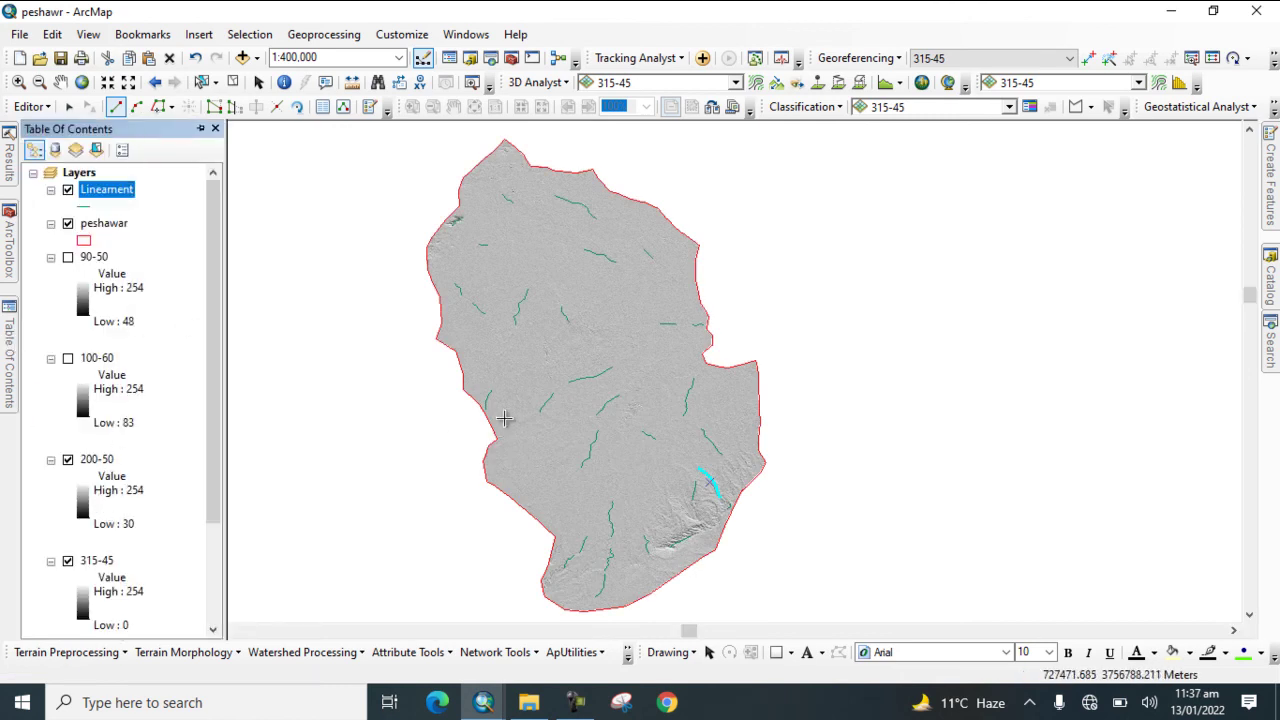
Step: Save the lineament edits and stop the editing session
click(30, 106)
click(55, 173)
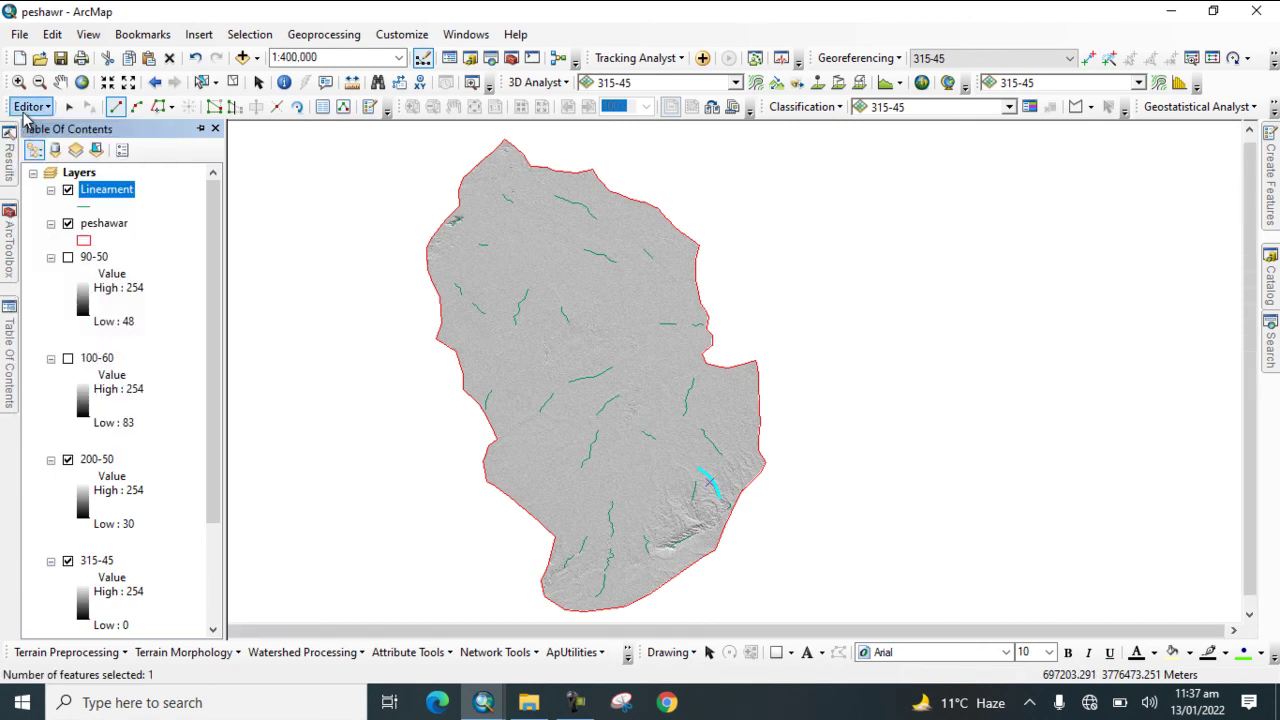
click(30, 106)
click(52, 157)
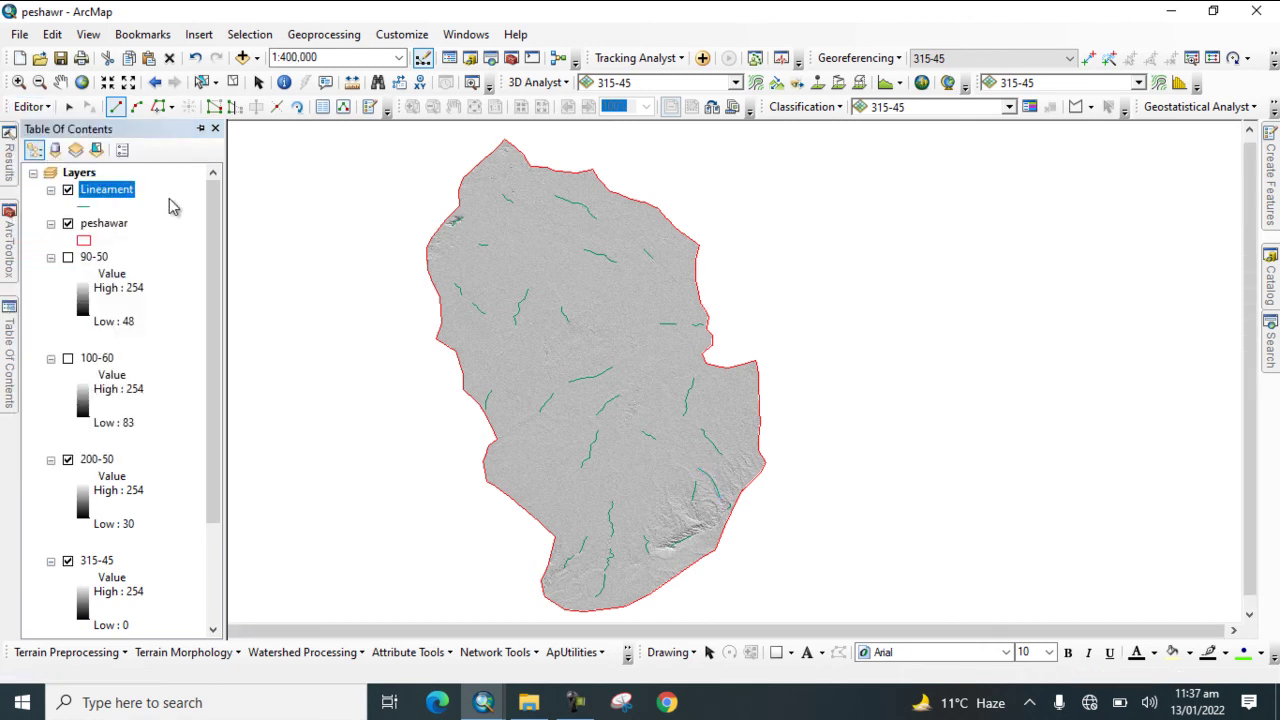
Step: Open the Line Density tool from the Spatial Analyst Density toolset and choose Lineament as the input polyline features
click(8, 235)
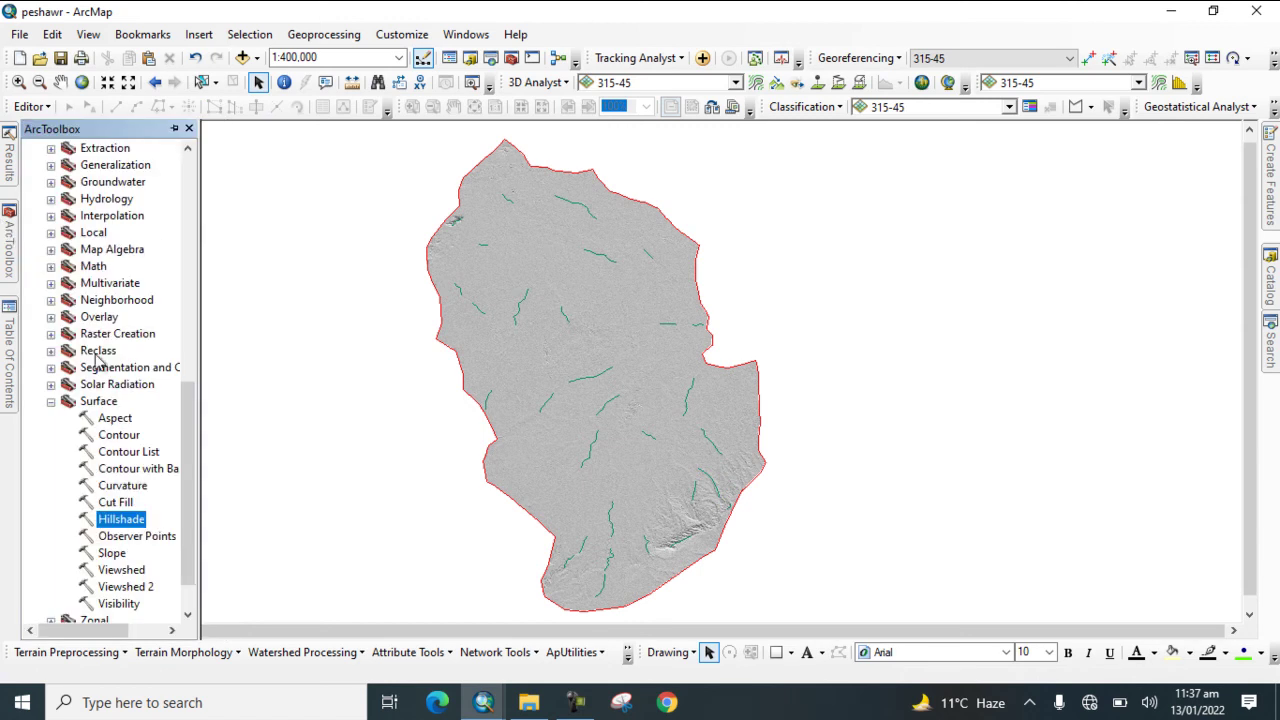
click(52, 402)
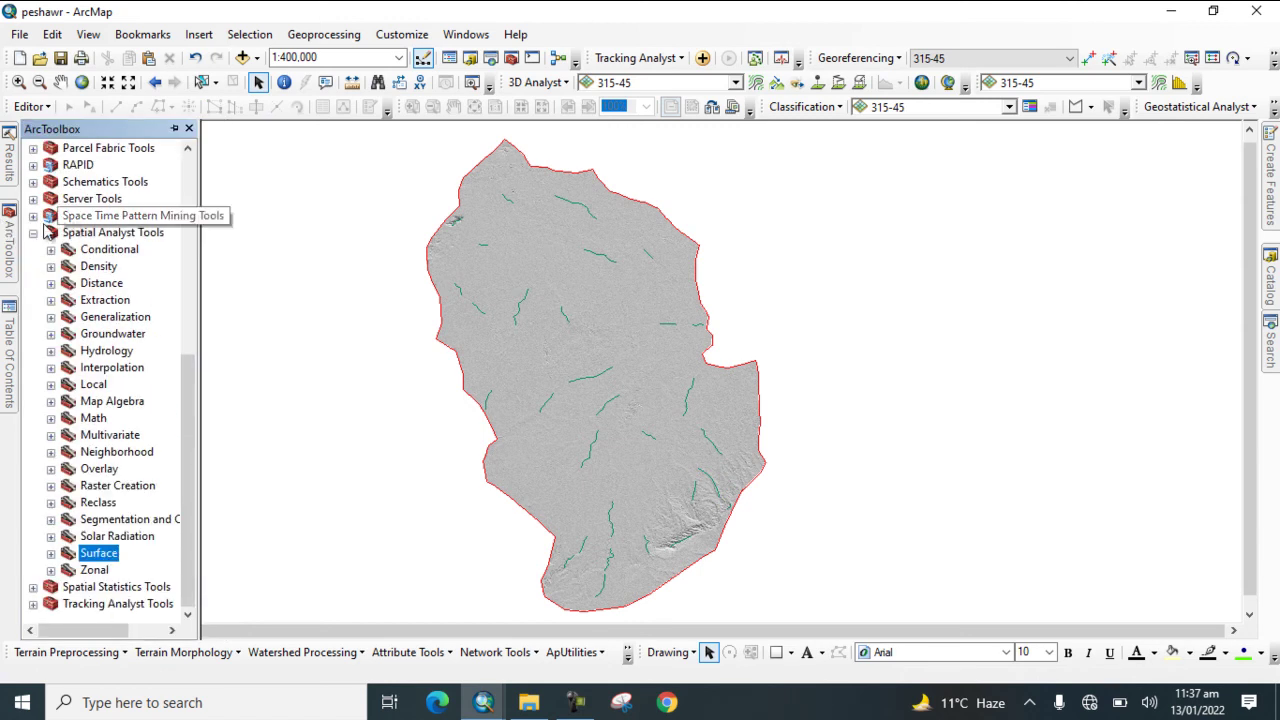
click(32, 233)
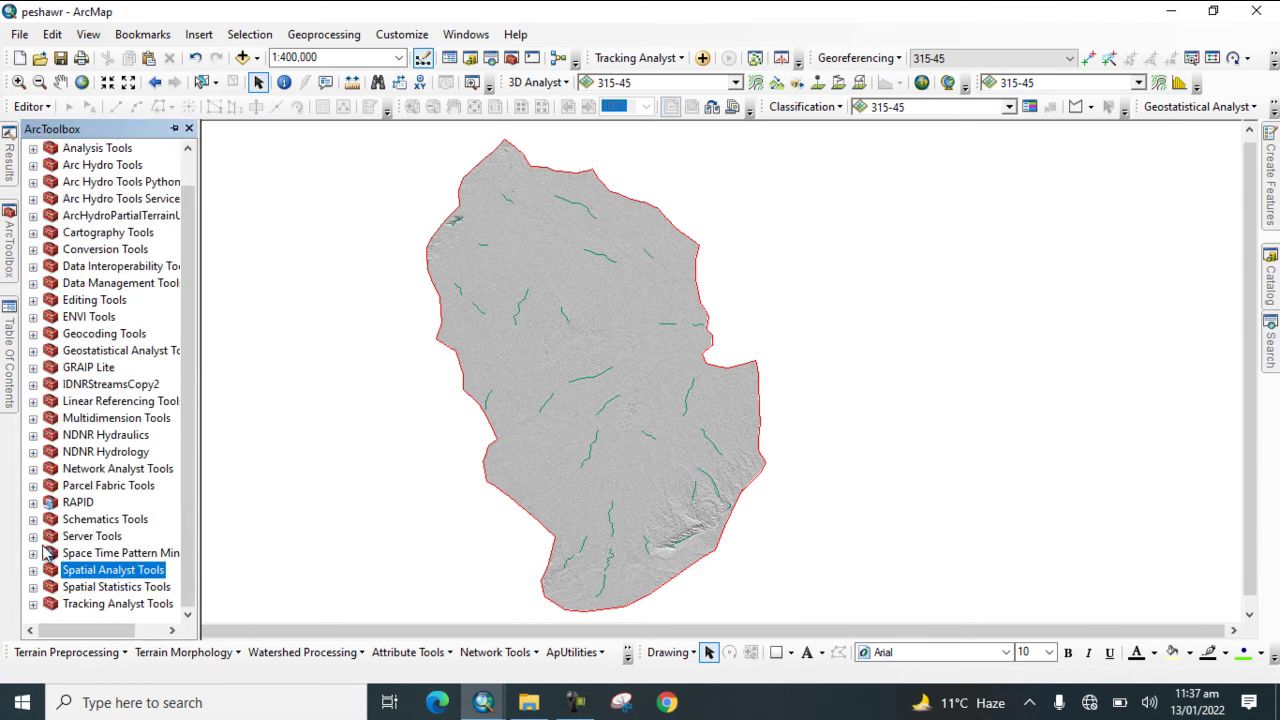
click(33, 570)
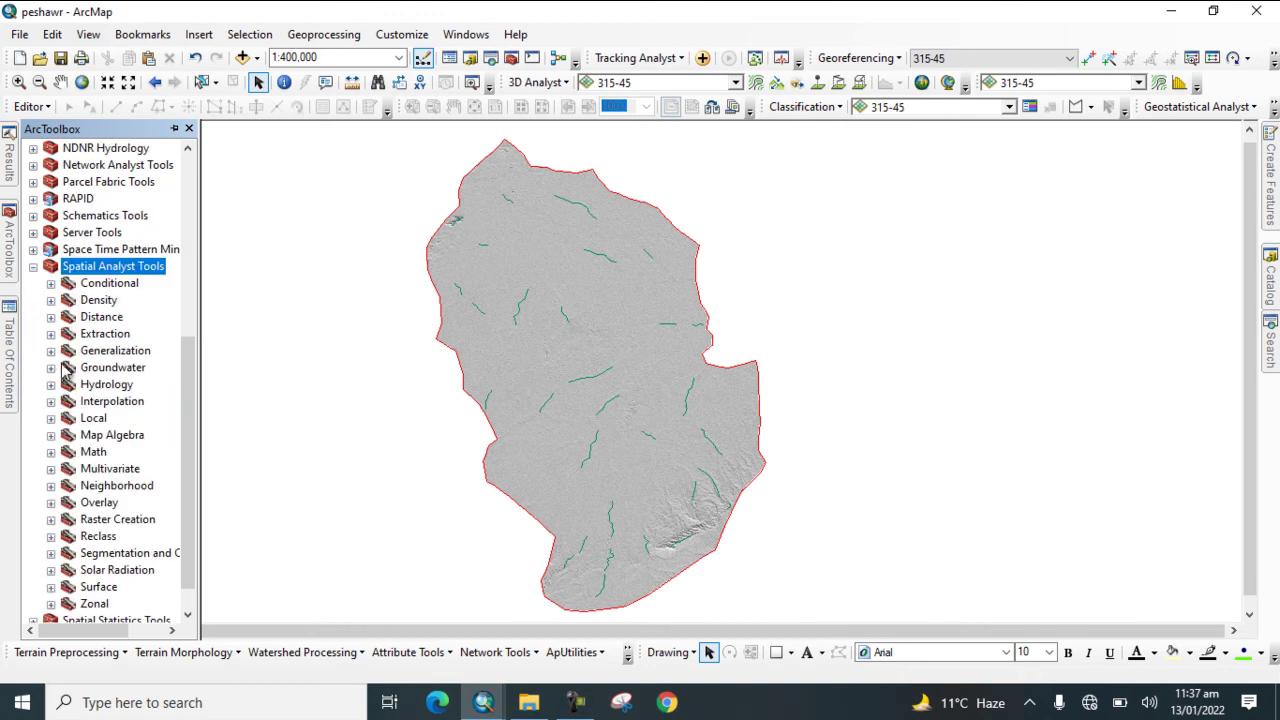
click(51, 300)
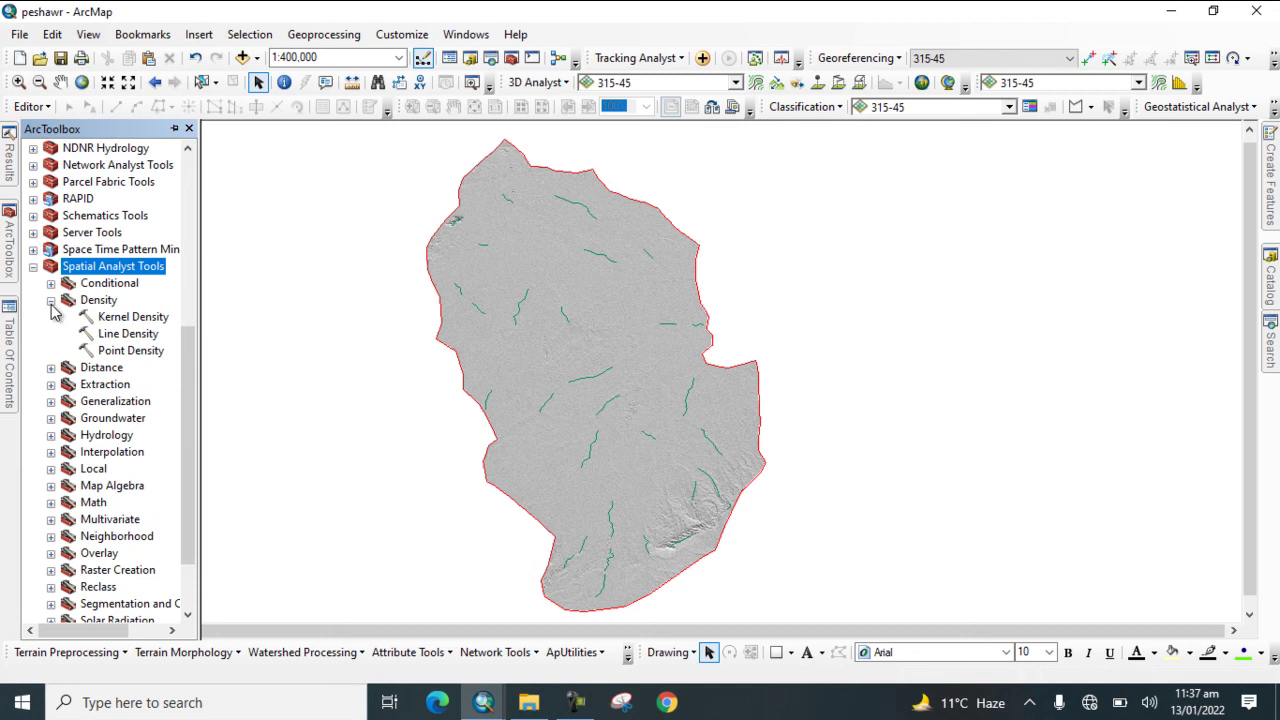
double_click(130, 336)
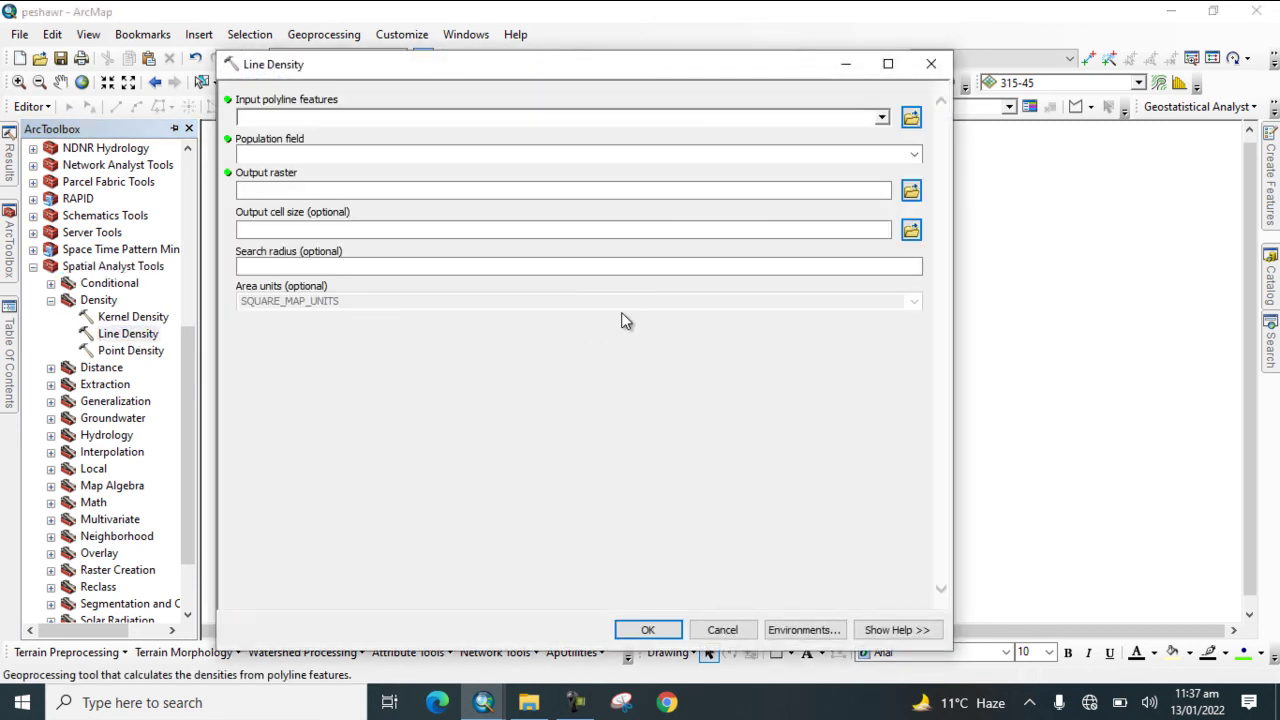
click(882, 118)
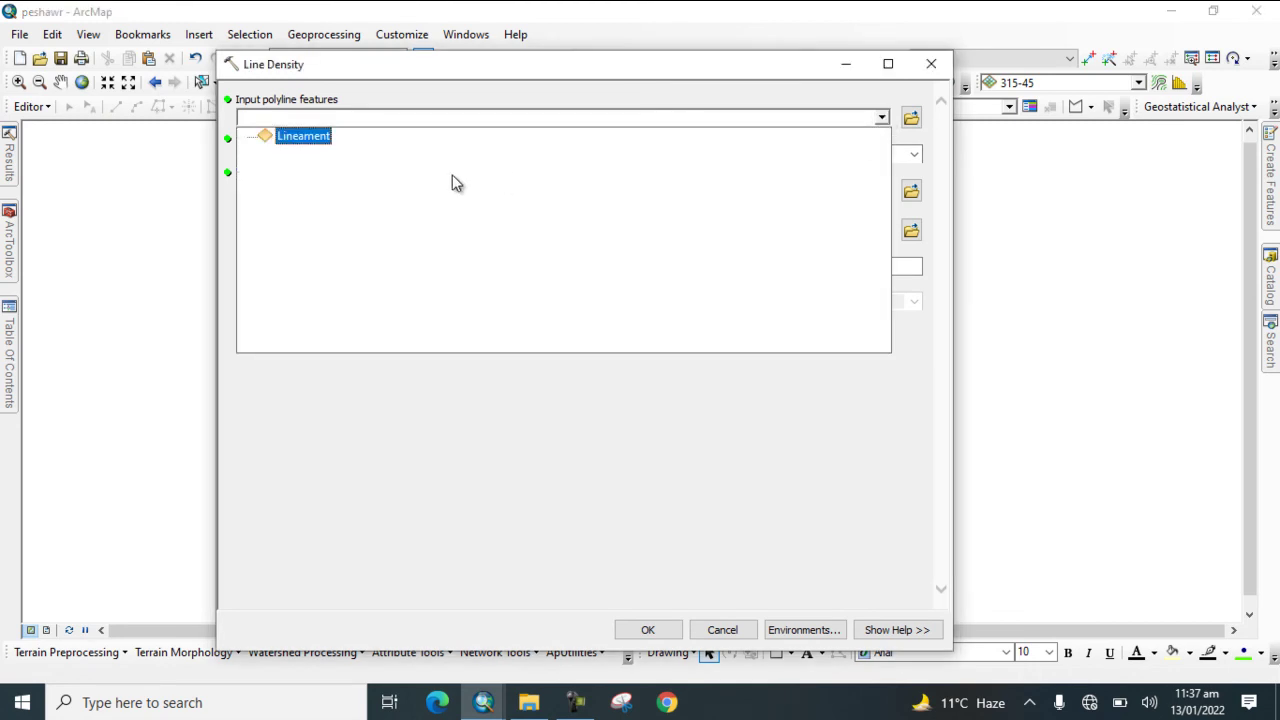
click(297, 141)
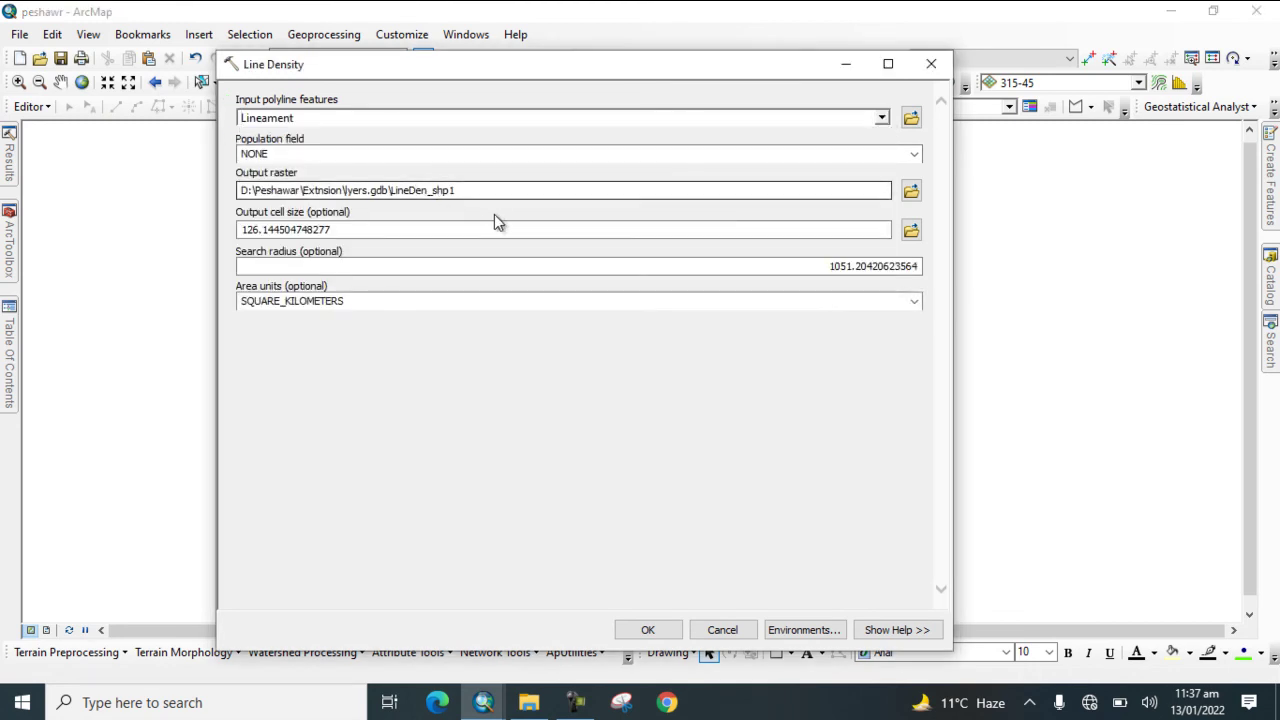
Step: In the Line Density environment settings, set the processing extent to Same as layer peshawar
click(787, 628)
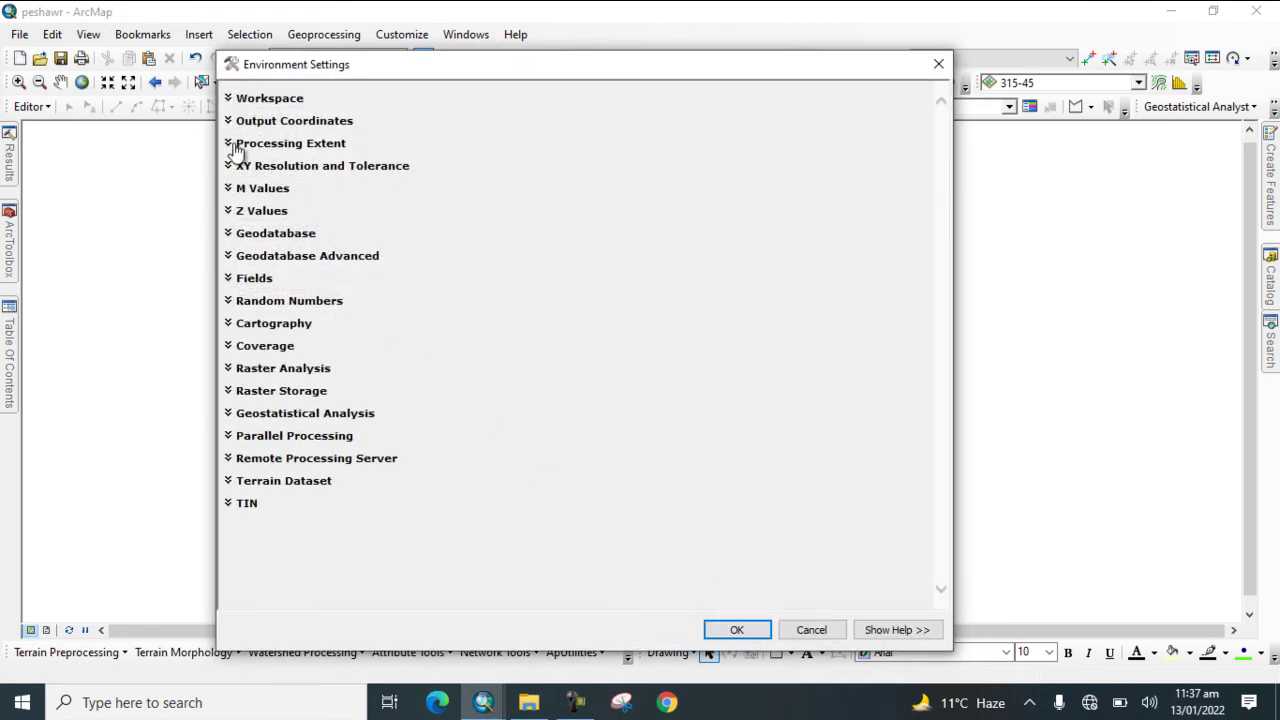
click(232, 146)
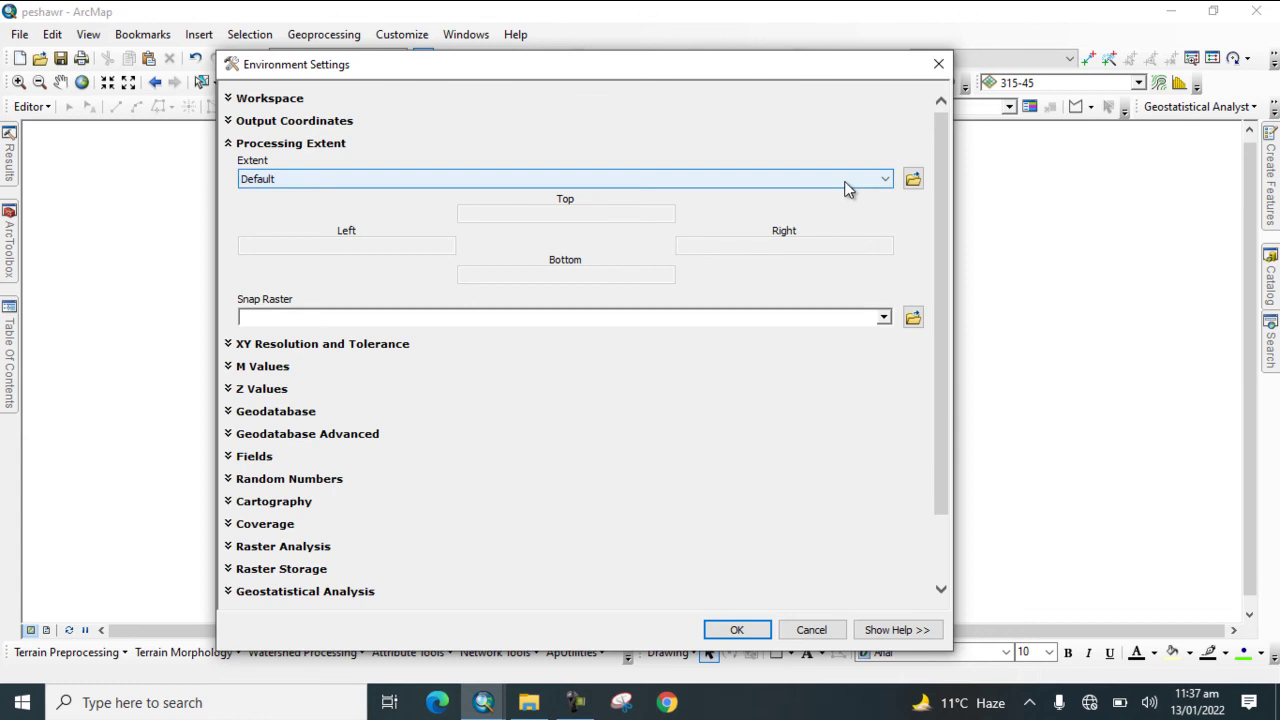
click(664, 387)
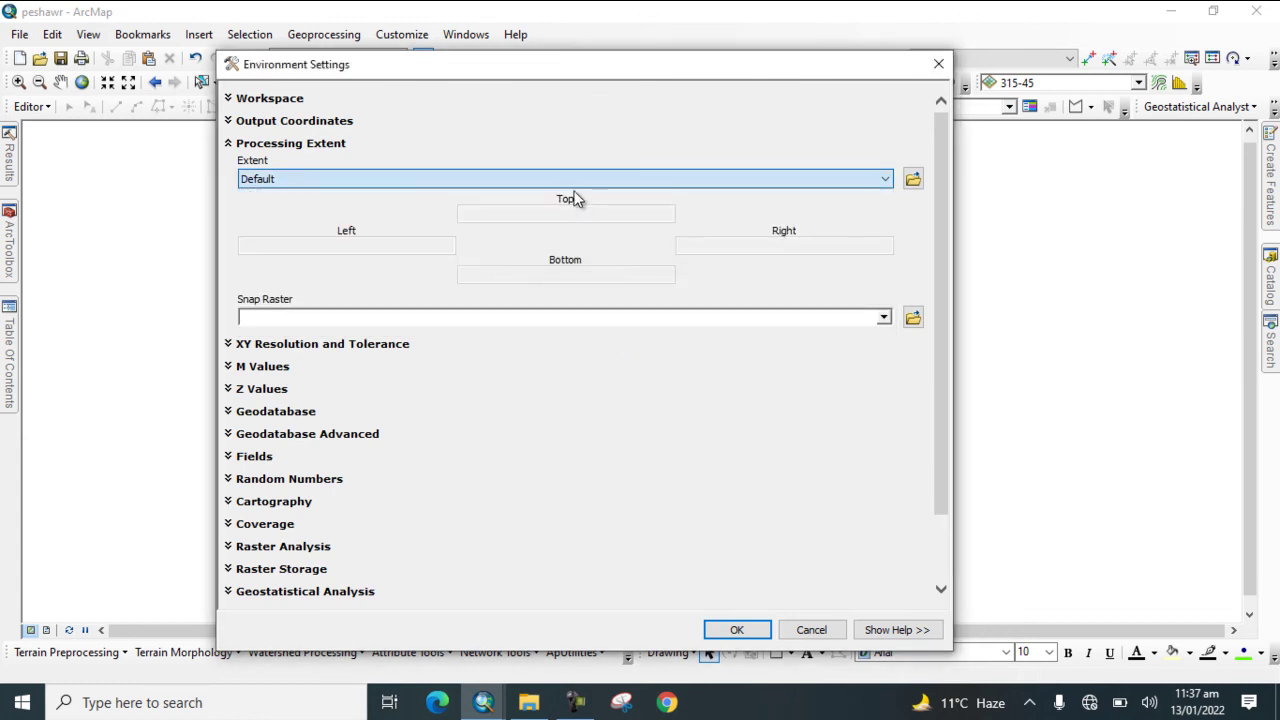
click(579, 184)
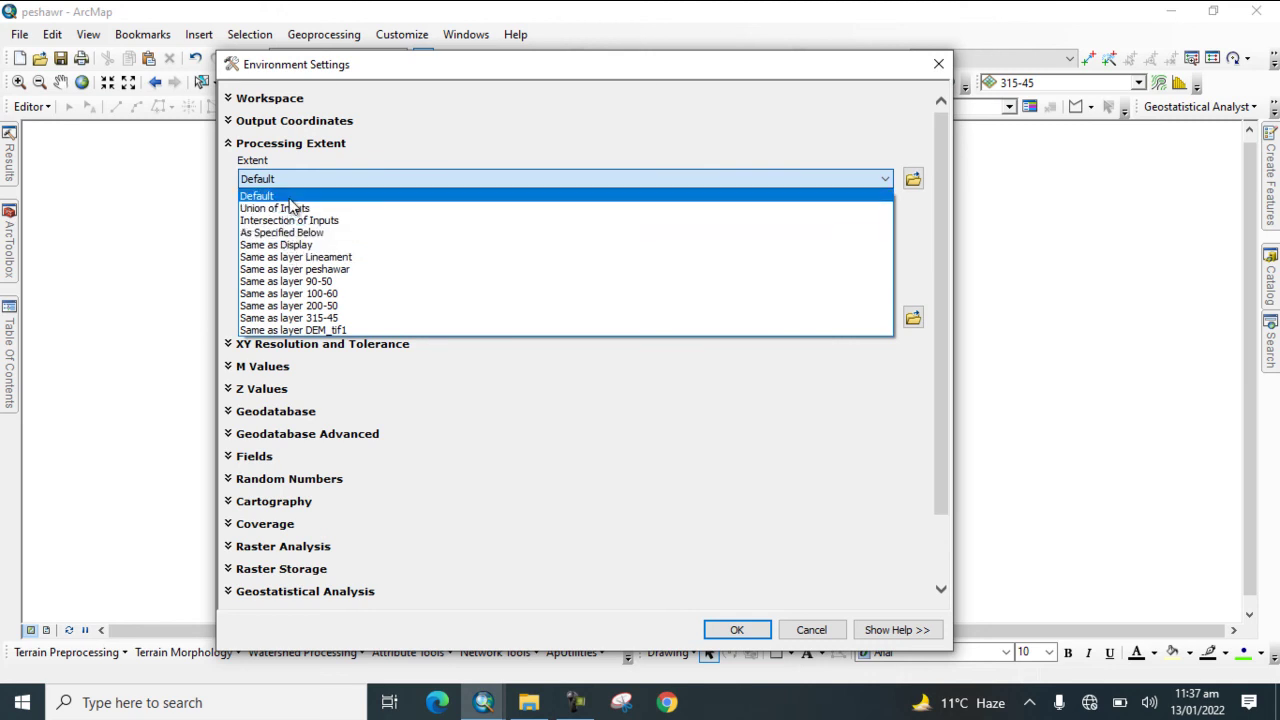
click(296, 270)
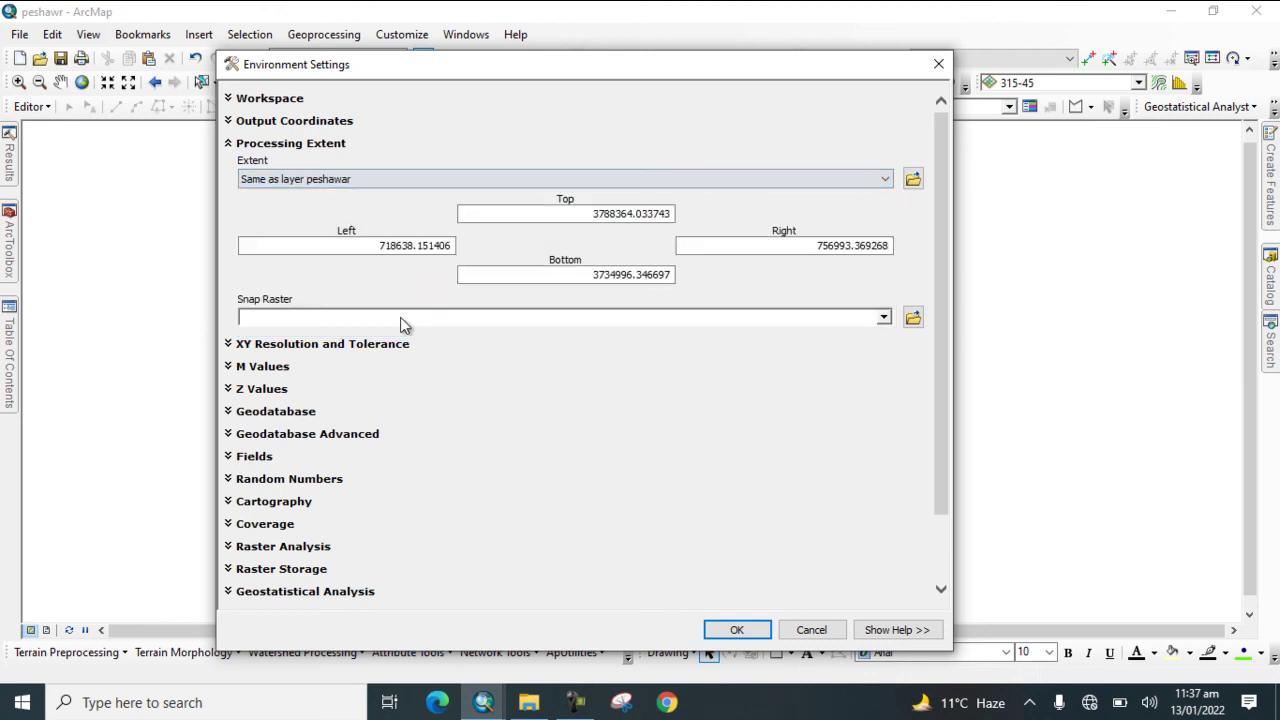
Step: Set the raster analysis mask to the peshawar layer and accept the environment settings
drag(938, 272, 946, 507)
click(230, 467)
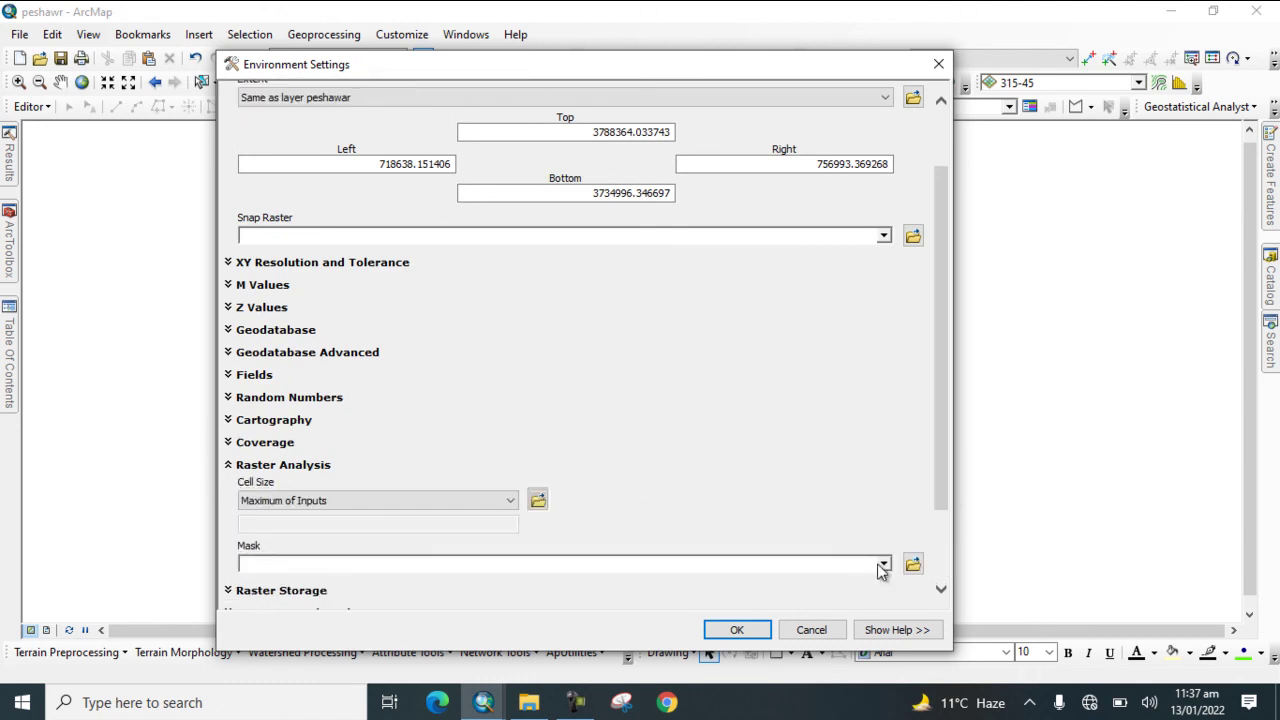
click(884, 566)
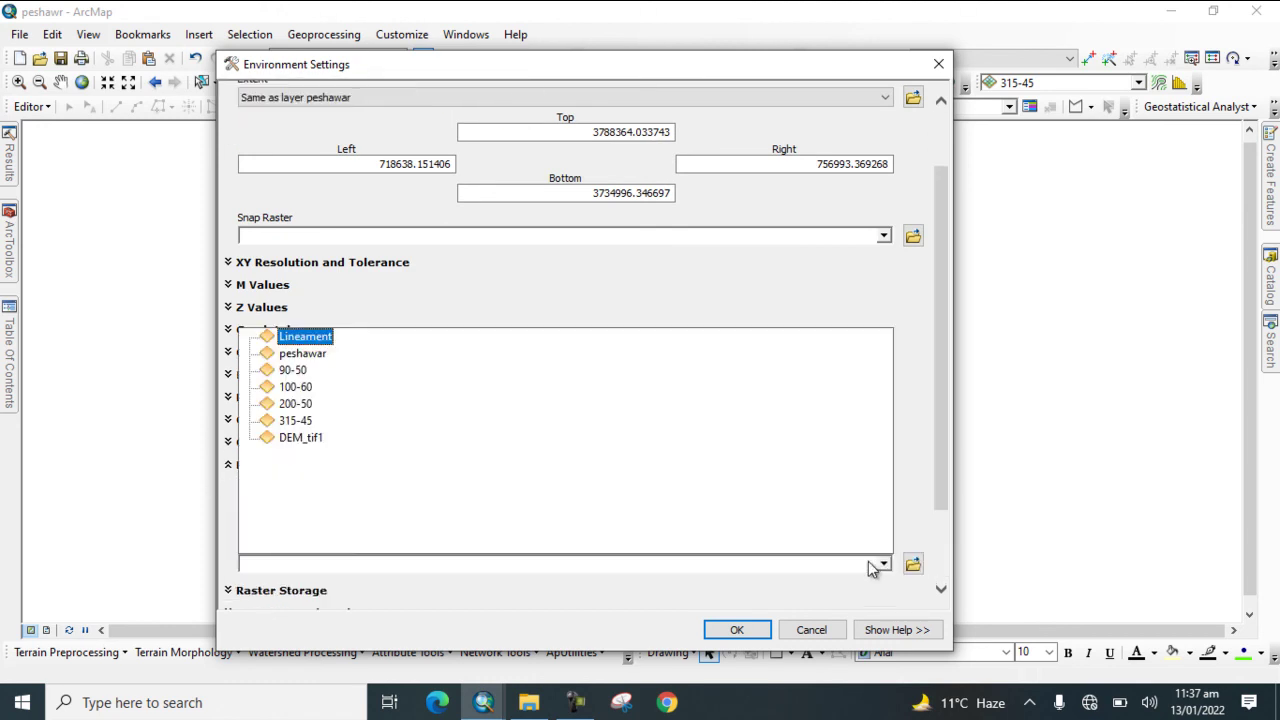
click(311, 353)
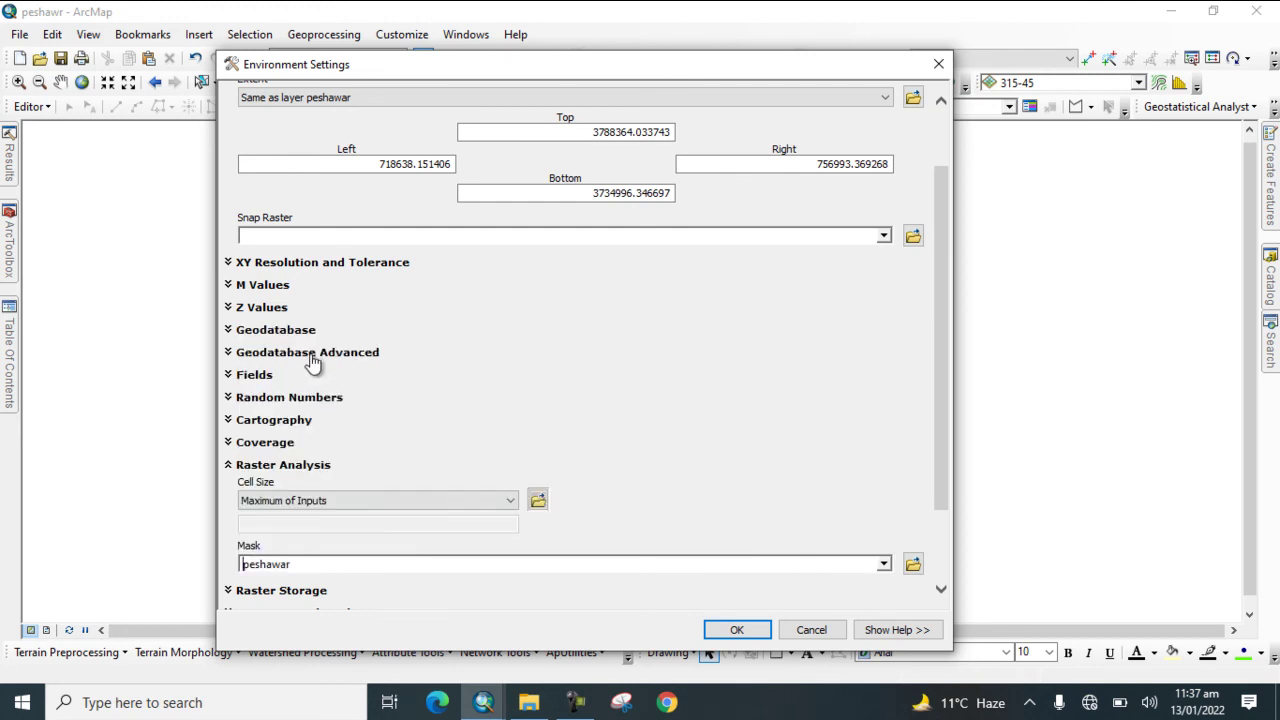
click(738, 631)
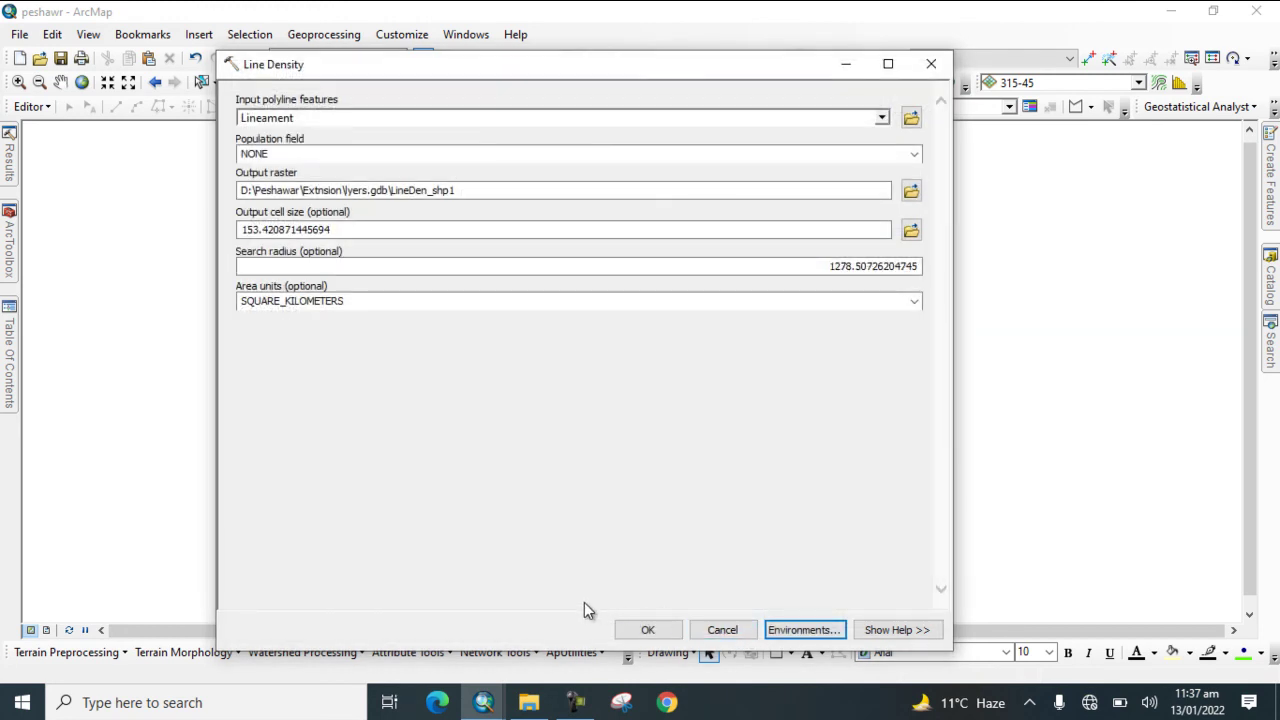
Step: Run the Line Density tool on the lineaments with the default output raster, cell size, search radius and square-kilometre area units
click(644, 631)
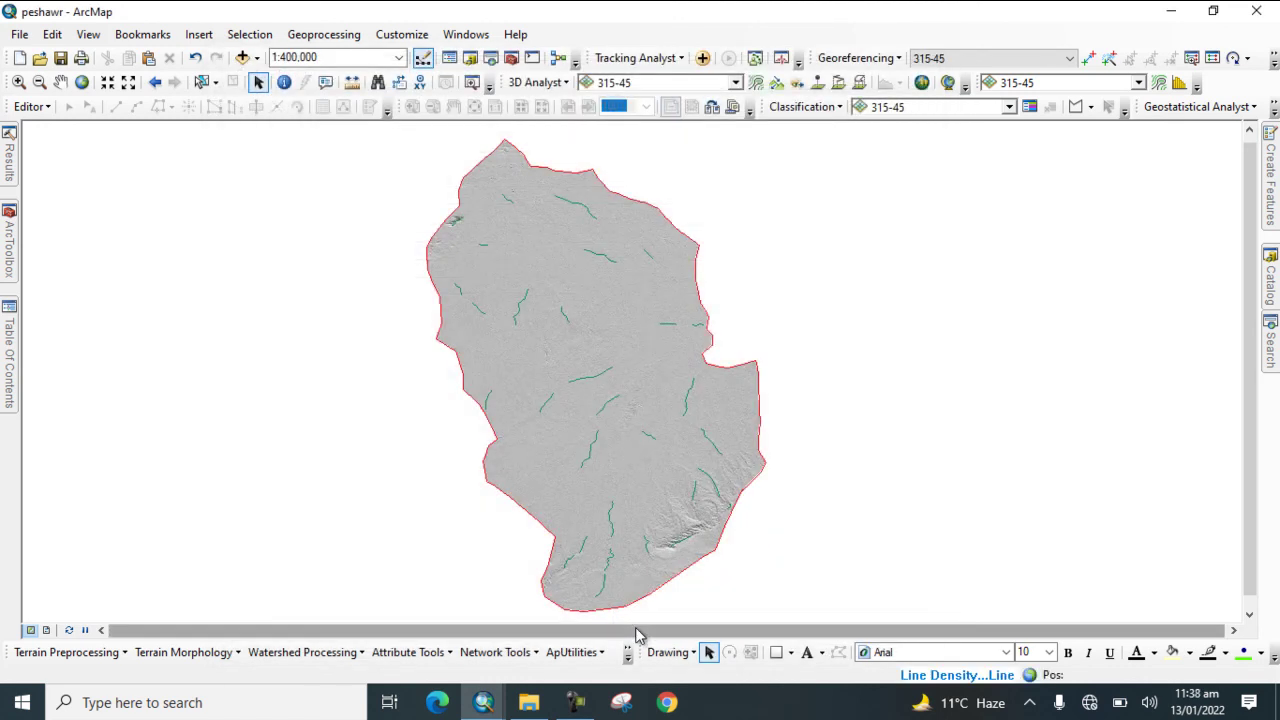
scroll(684, 376, up, 1)
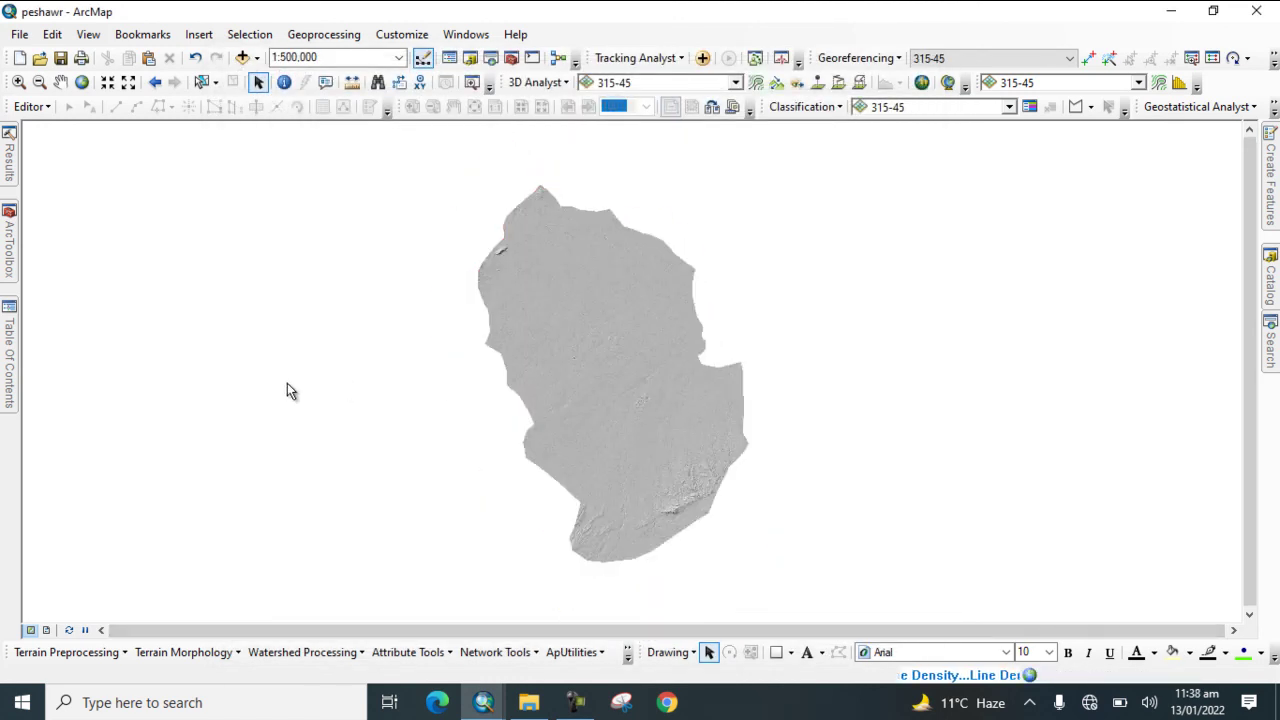
Step: Open the layer properties of LineDen_shp1 and set its classified symbology to 5 classes
mouse_move(18, 345)
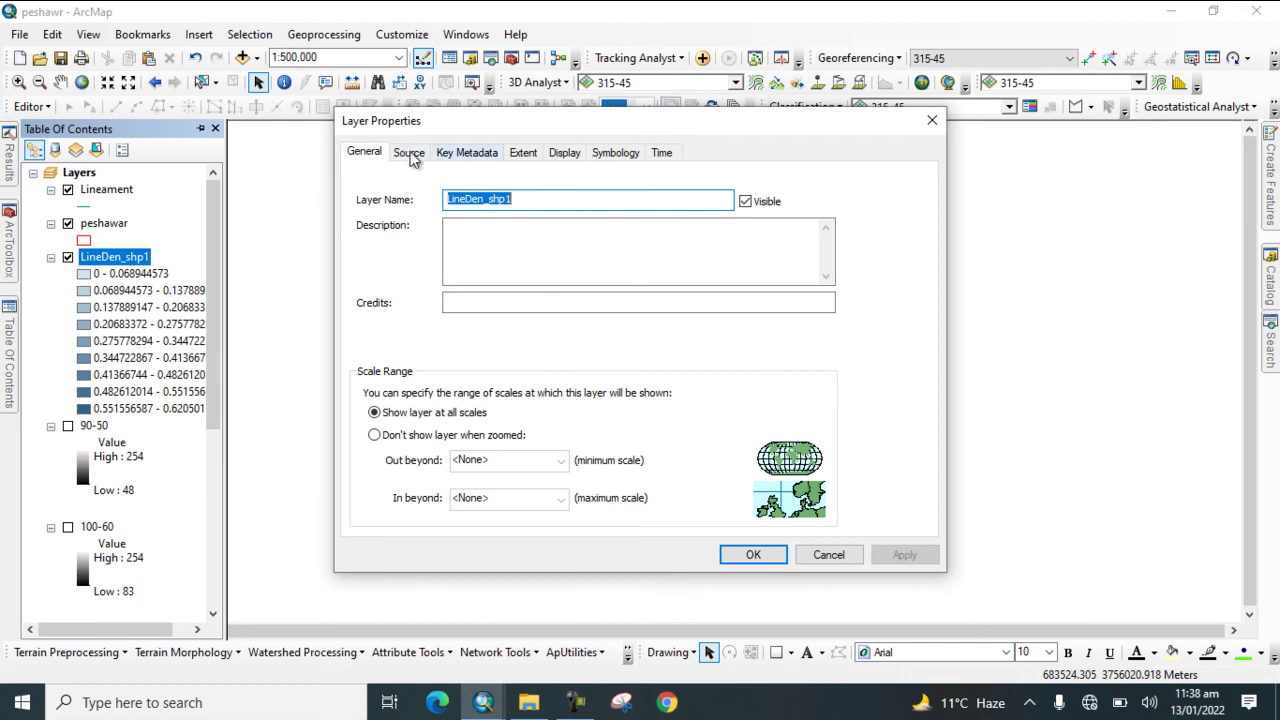
click(612, 153)
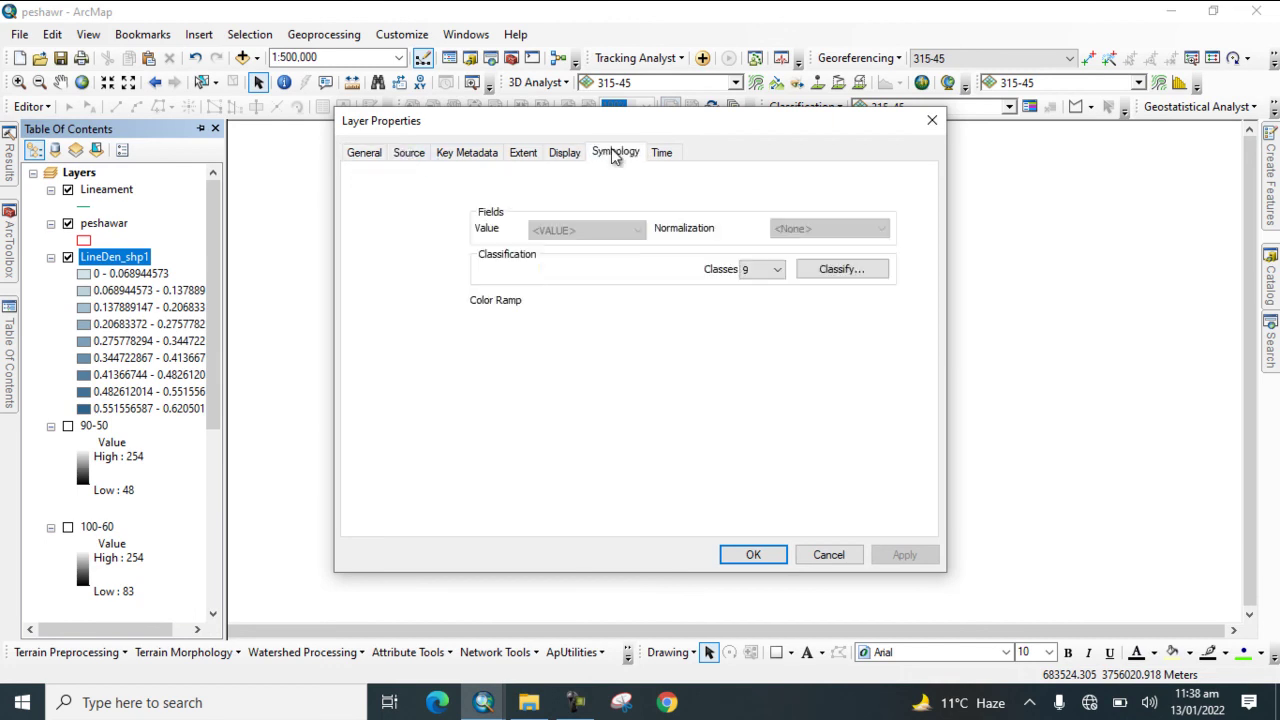
click(851, 270)
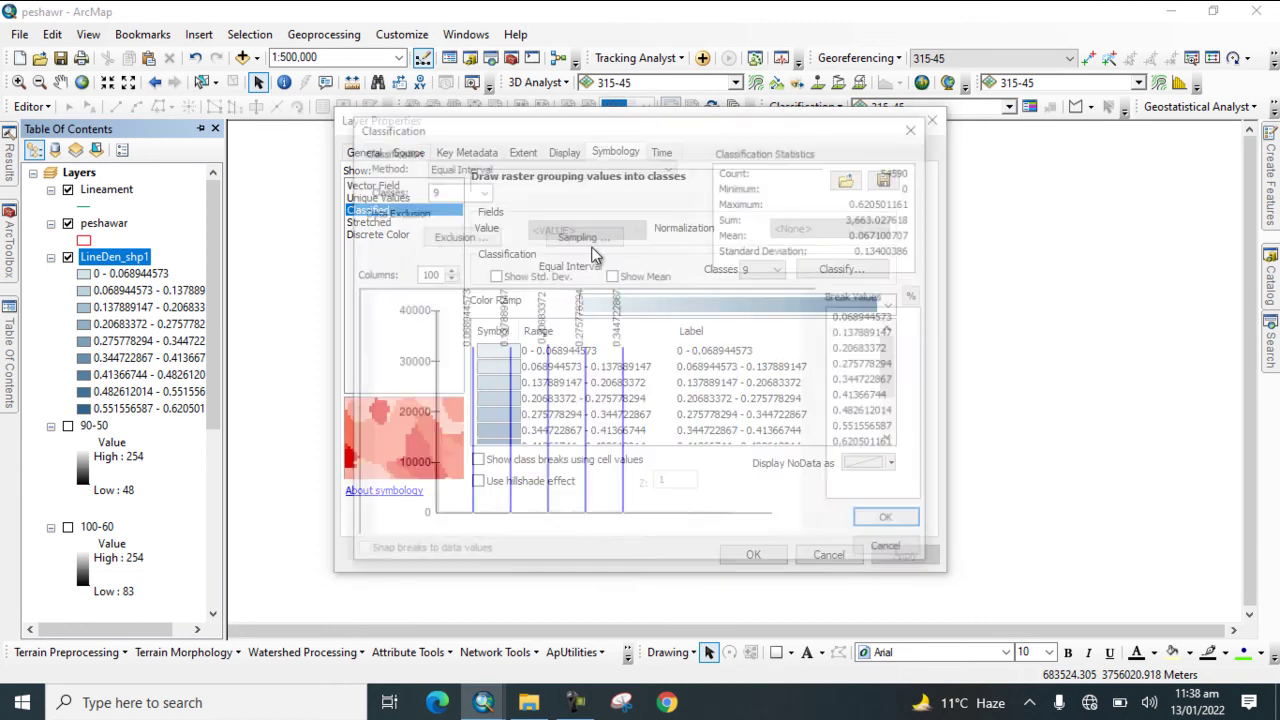
click(477, 189)
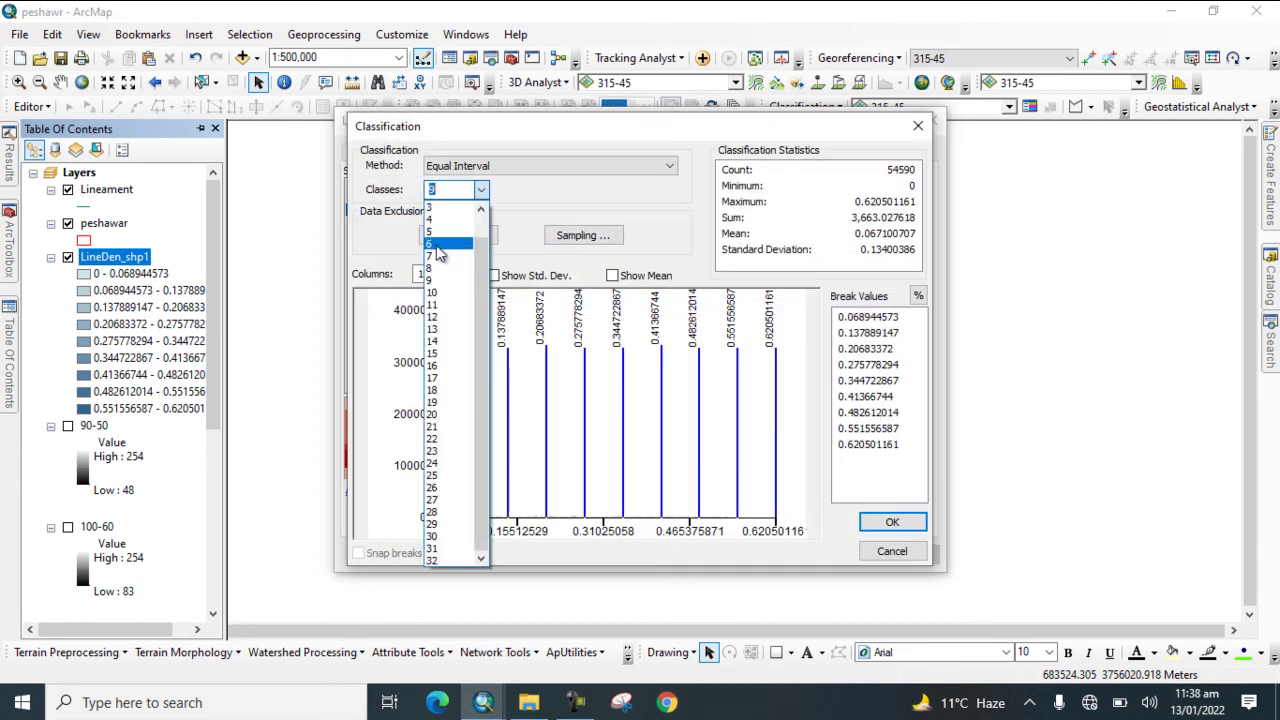
click(436, 232)
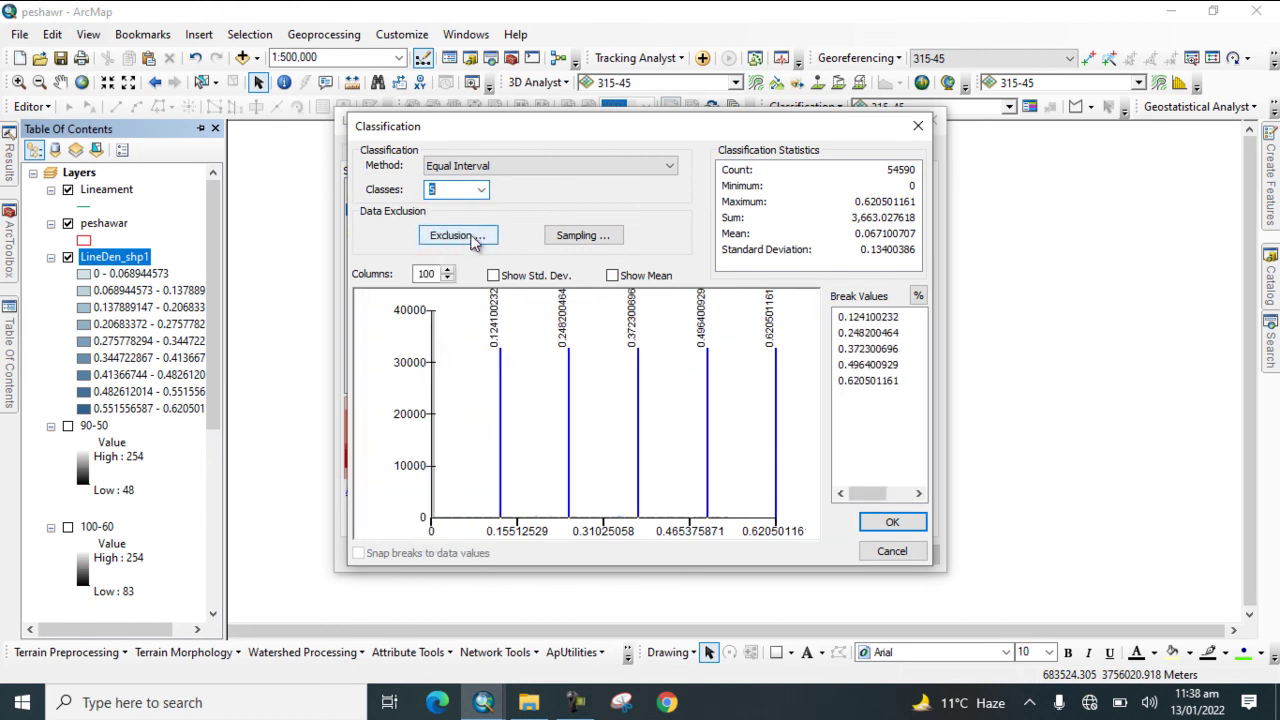
click(866, 523)
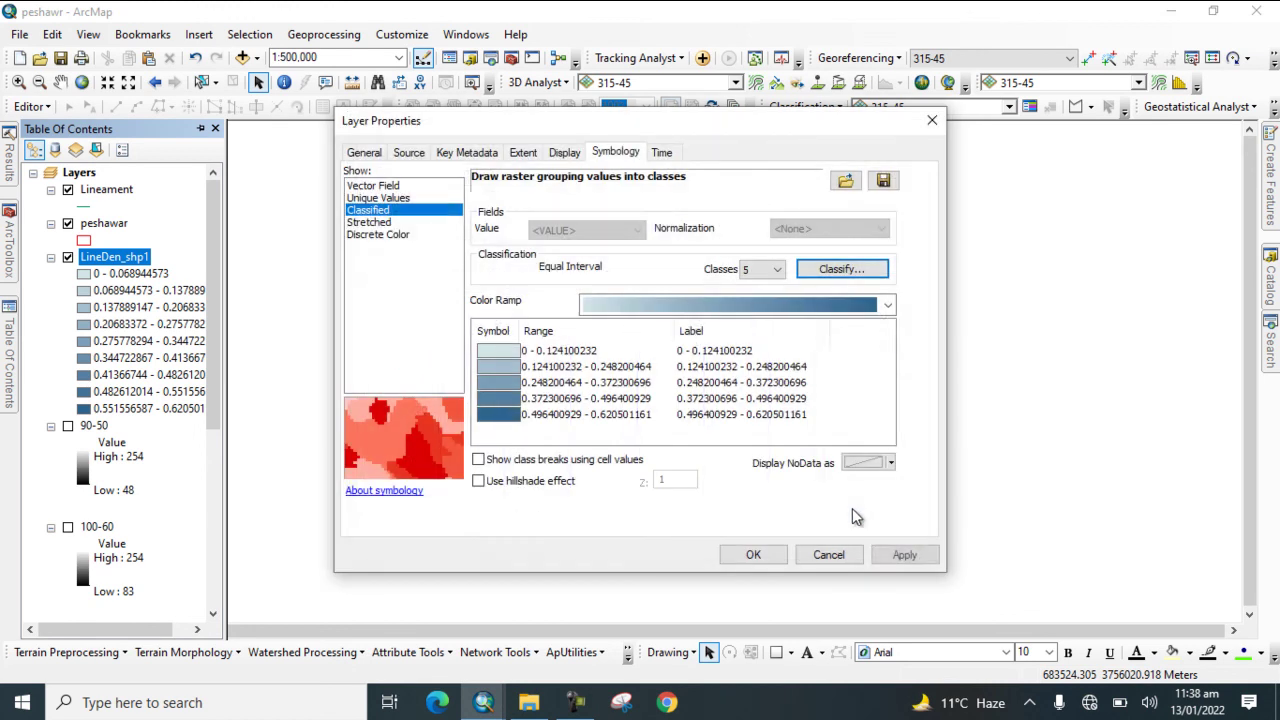
Step: Apply the yellow-orange to red, magenta and blue color ramp to the line density layer and inspect the raster on the map
click(810, 306)
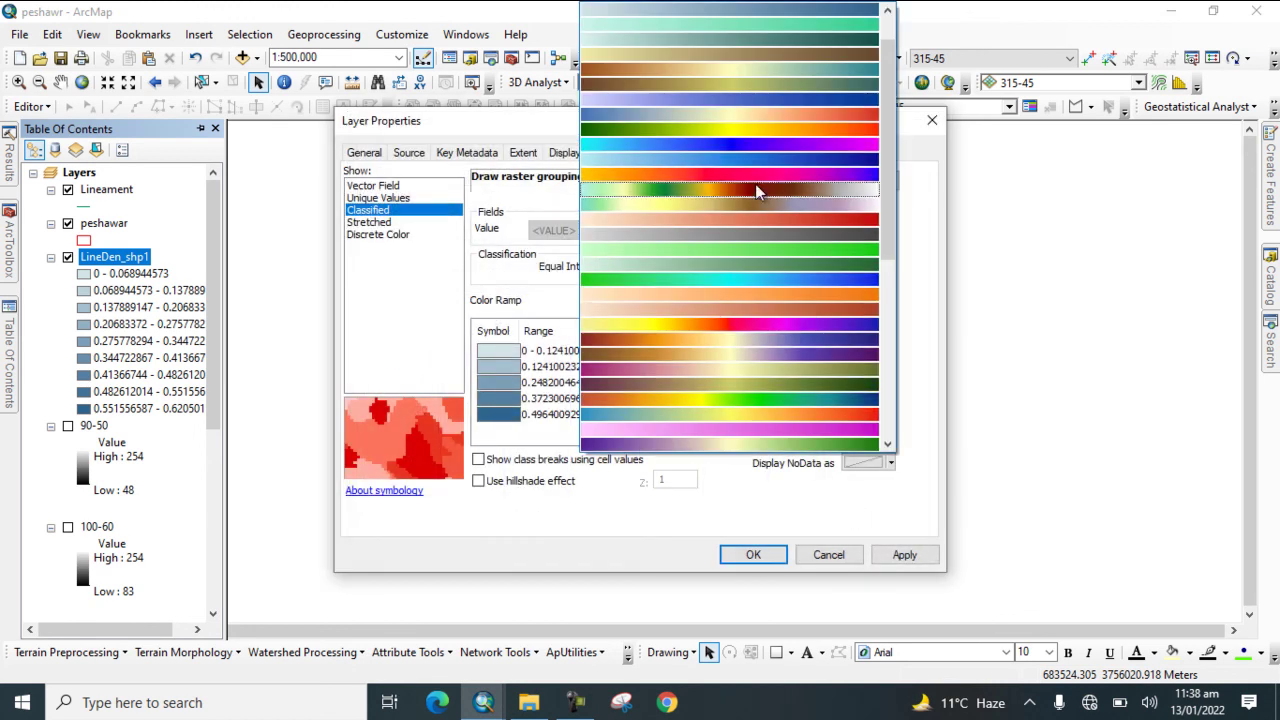
click(709, 176)
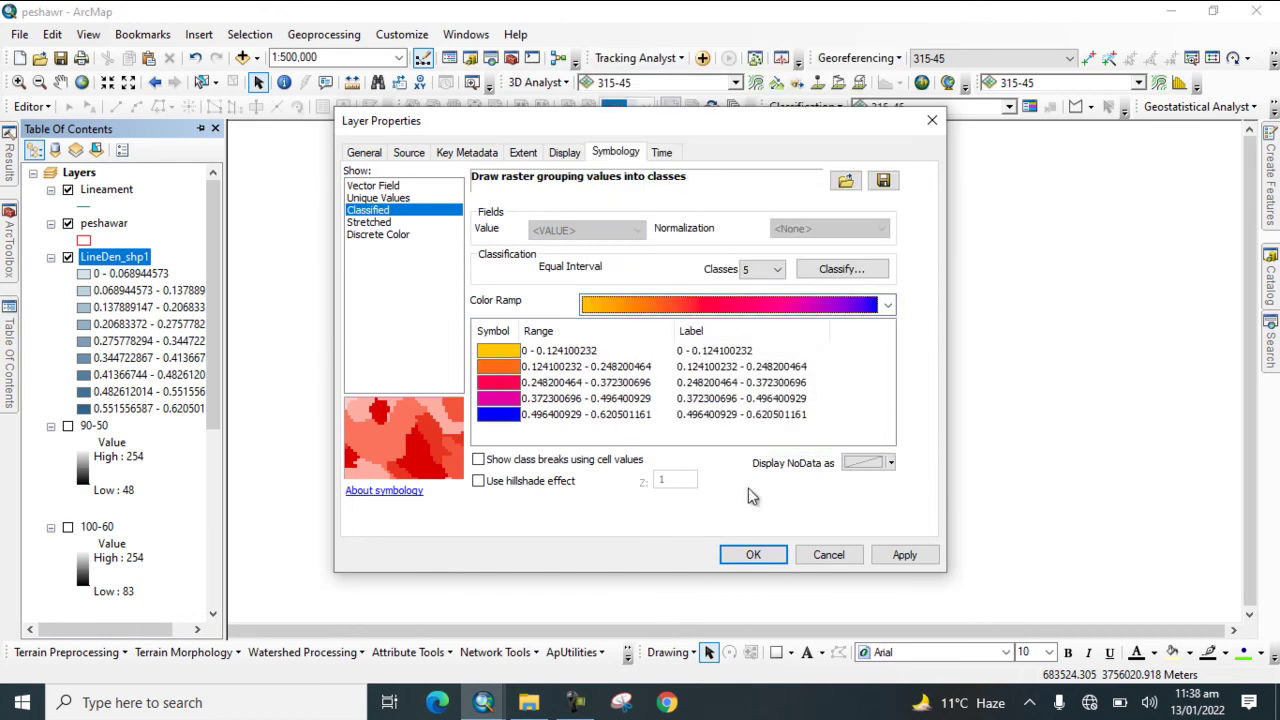
click(753, 556)
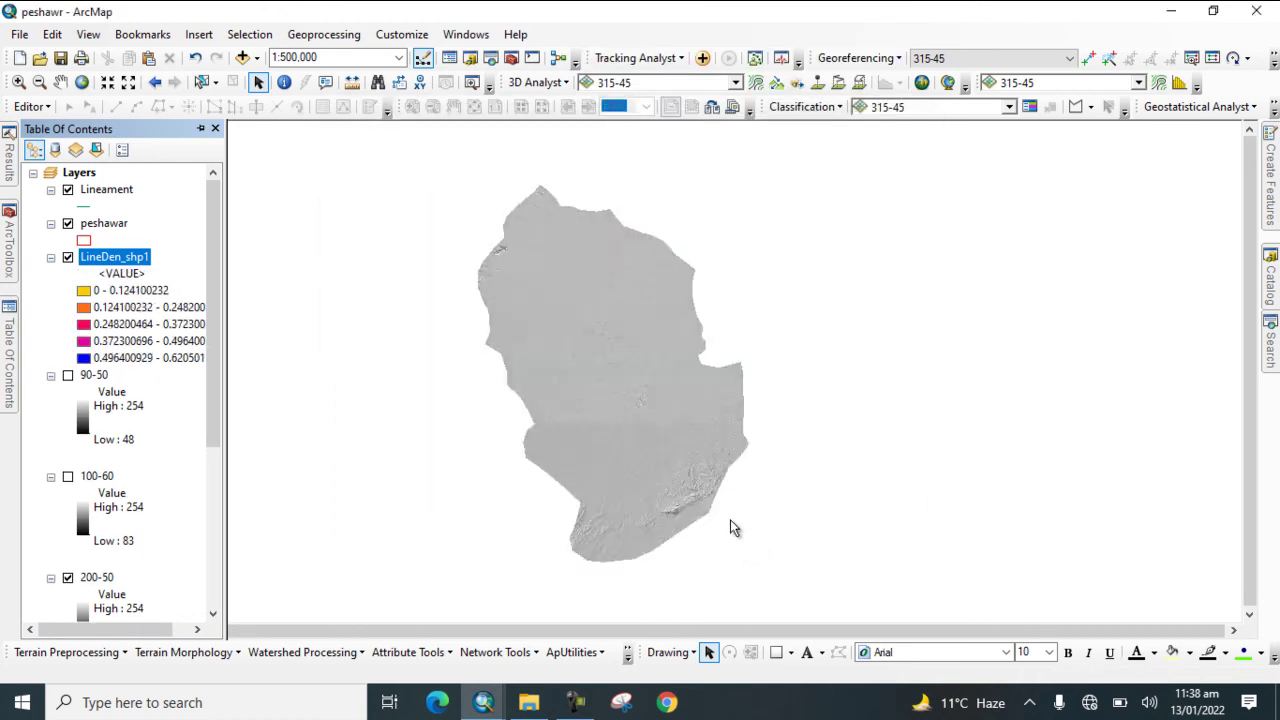
scroll(493, 389, up, 3)
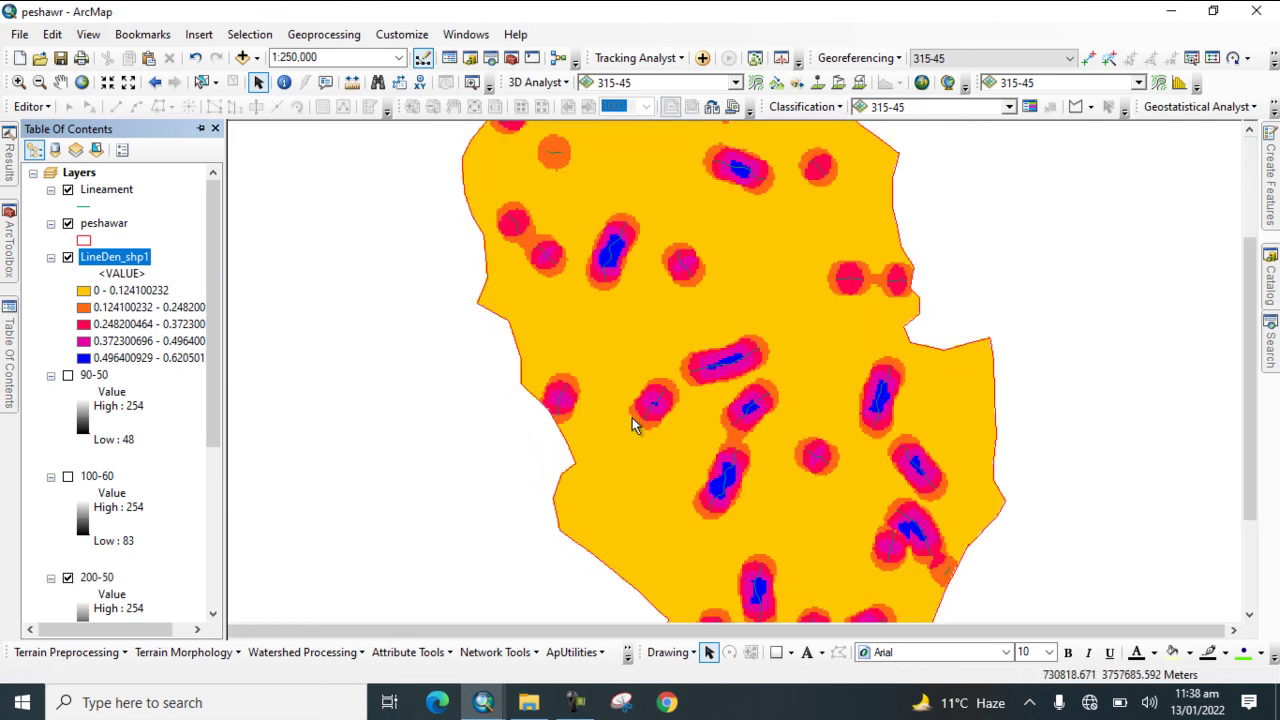
scroll(575, 401, down, 2)
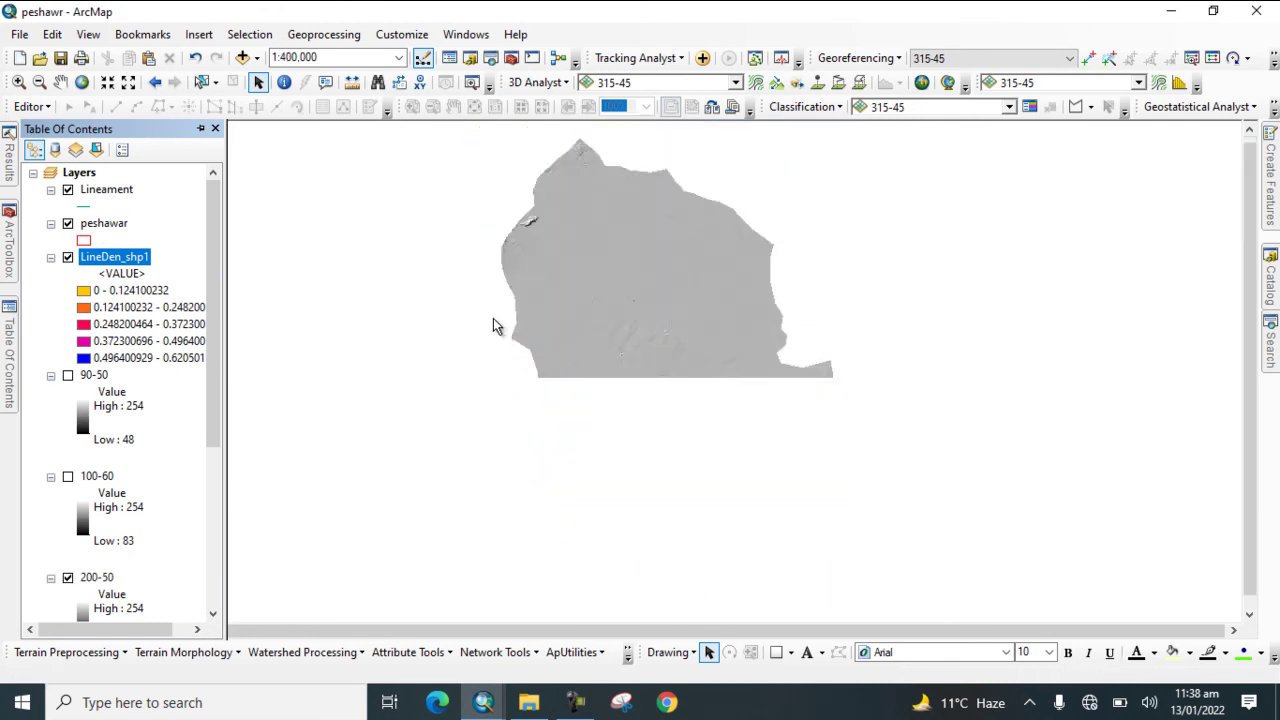